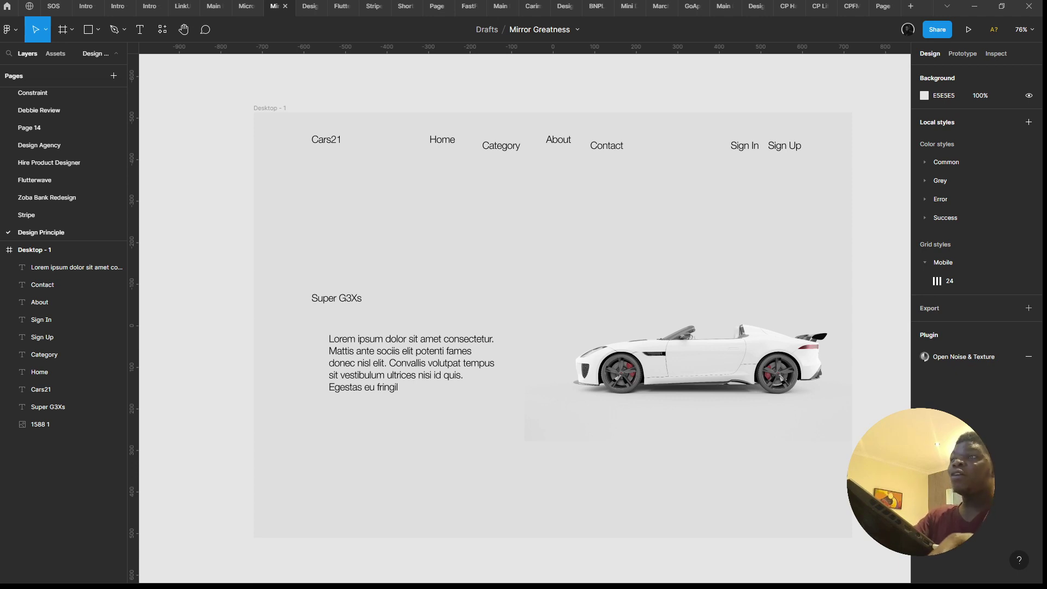
pyautogui.hscroll(1, 409, 158)
pyautogui.scroll(-1, 409, 158)
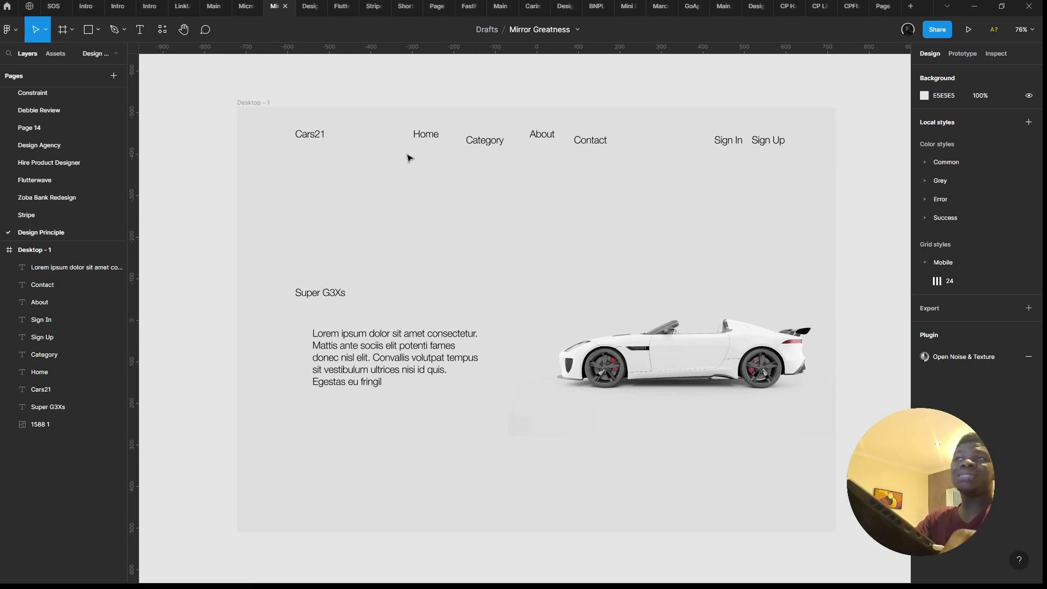
pyautogui.scroll(3, 424, 172)
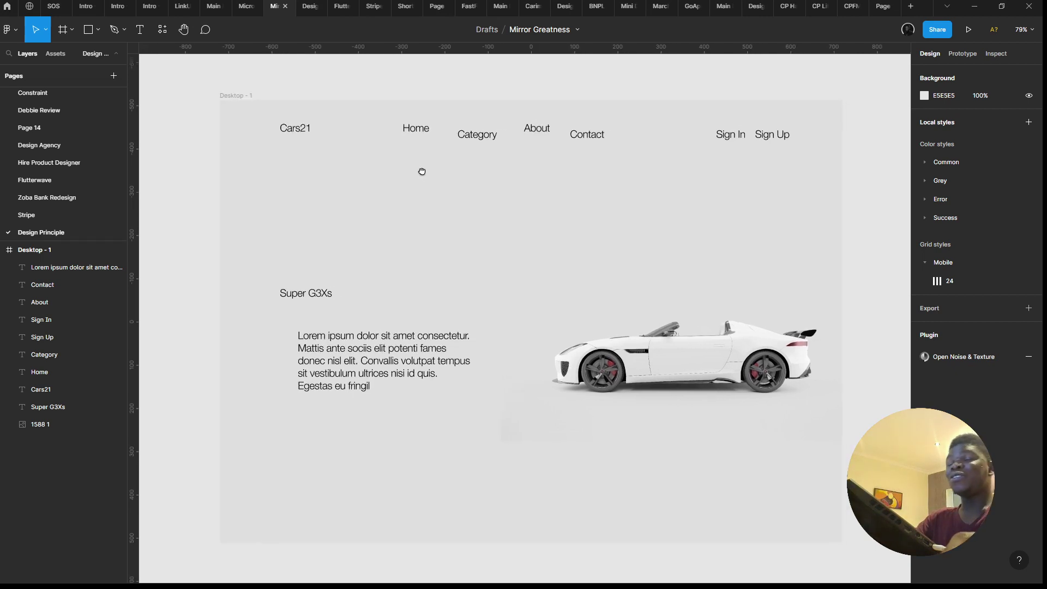
pyautogui.scroll(1, 424, 180)
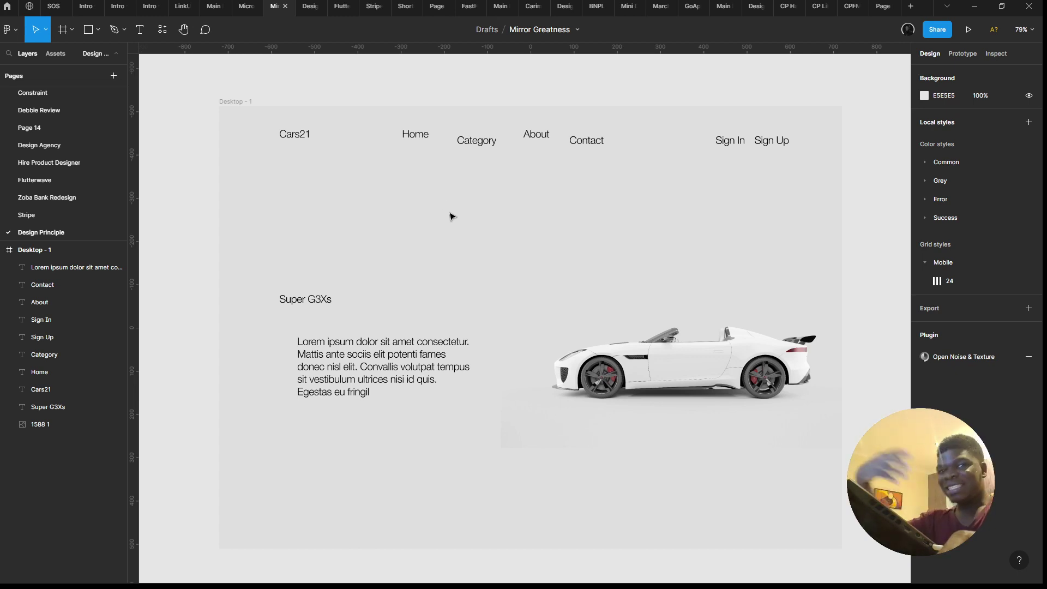
# Step: Add a layout grid to the Desktop - 1 frame and set it to 12 columns
pyautogui.rightClick(363, 174)
pyautogui.click(300, 176)
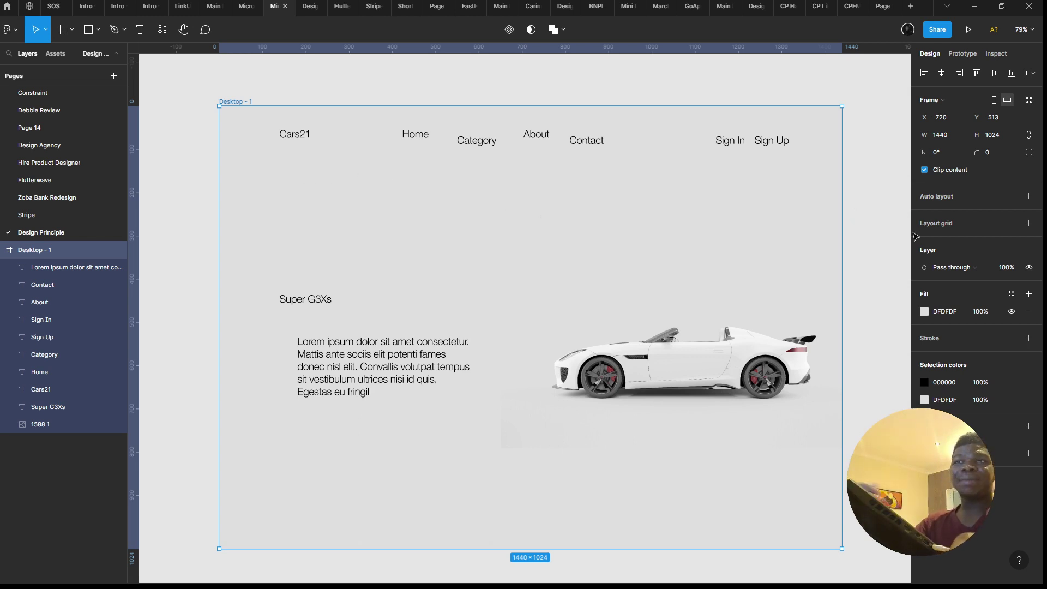
pyautogui.click(1033, 223)
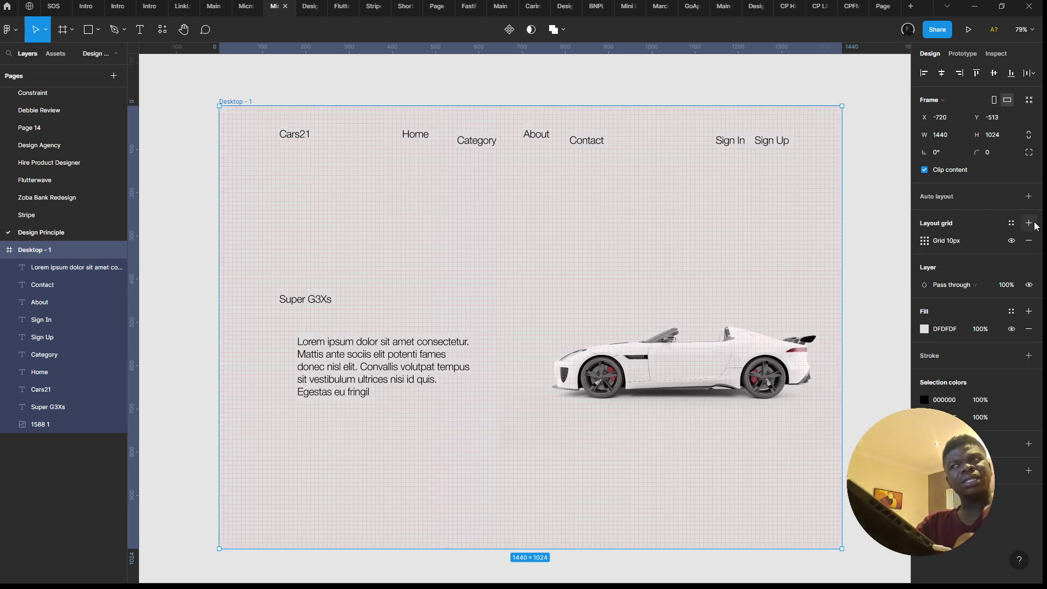
pyautogui.click(924, 240)
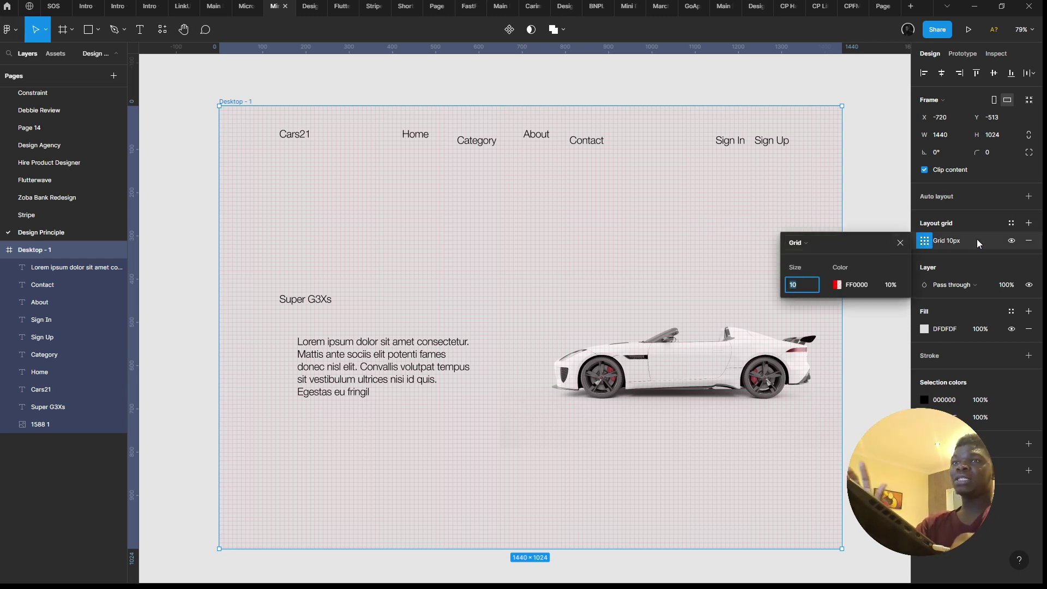
pyautogui.click(1028, 243)
pyautogui.click(1028, 223)
pyautogui.click(924, 241)
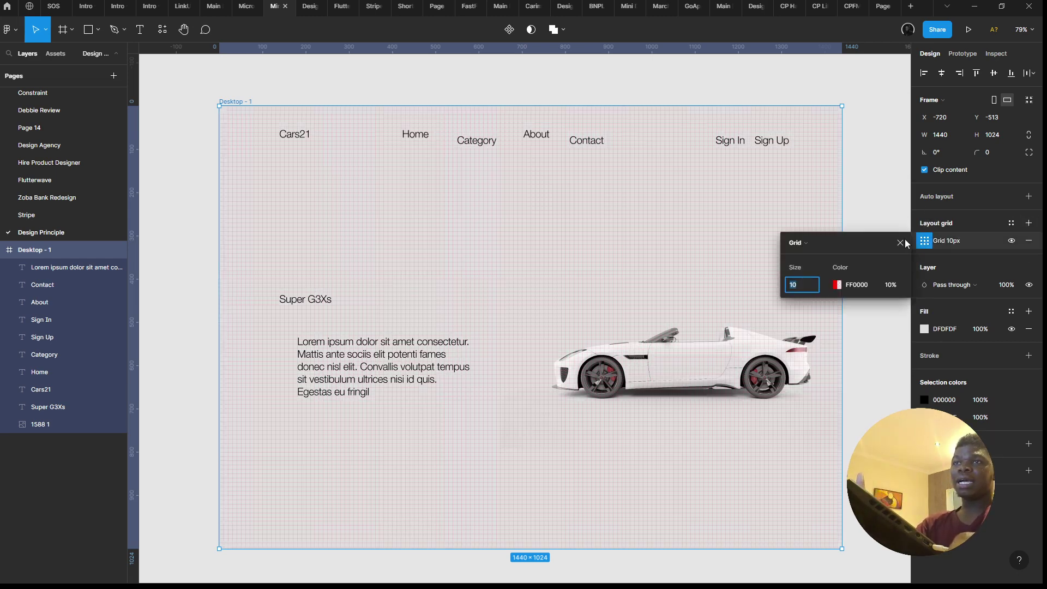
pyautogui.click(809, 243)
pyautogui.click(822, 256)
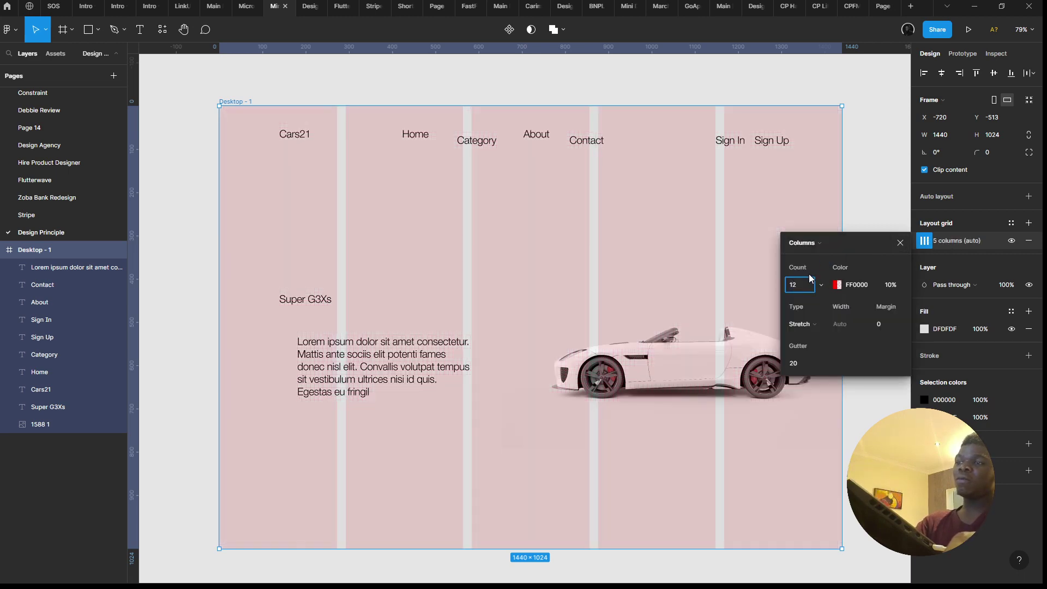
pyautogui.press('Return')
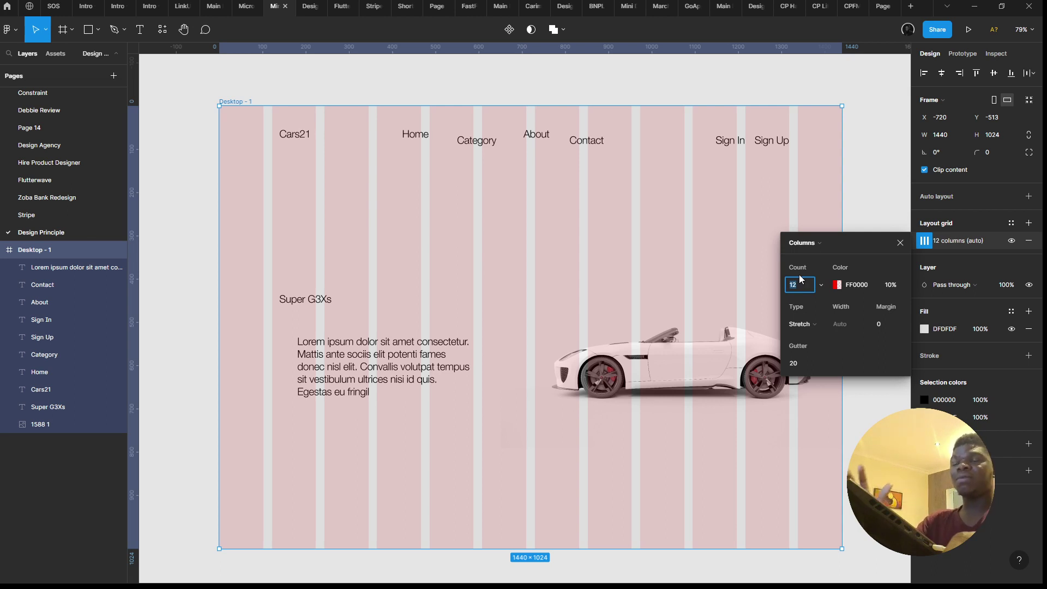
# Step: Set the column grid's margin to 90 and its gutter to 24
pyautogui.click(884, 325)
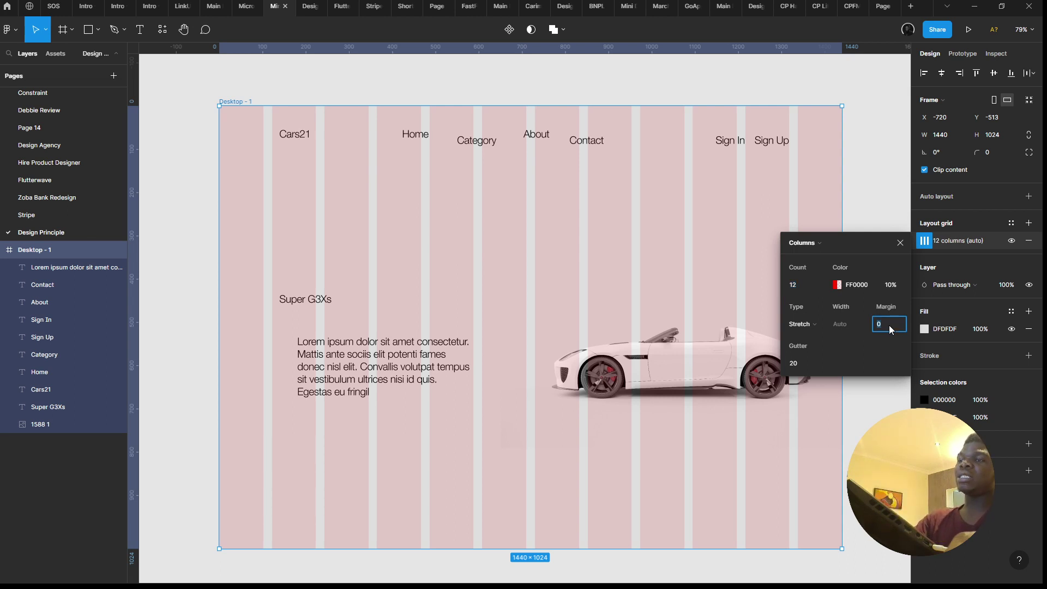
pyautogui.press('Return')
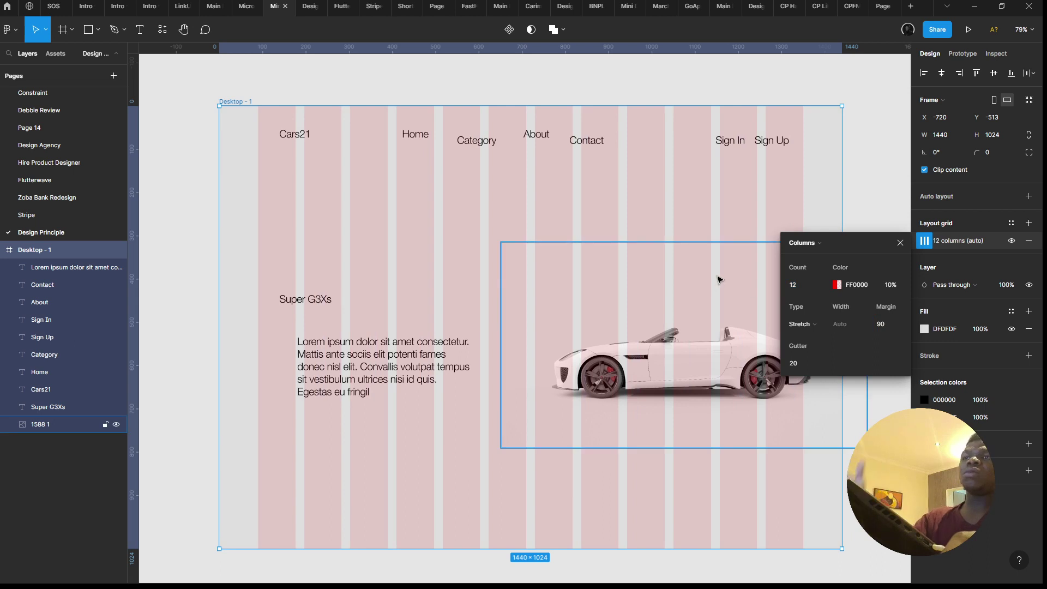
pyautogui.click(809, 364)
pyautogui.write('24')
pyautogui.press('Return')
pyautogui.click(900, 242)
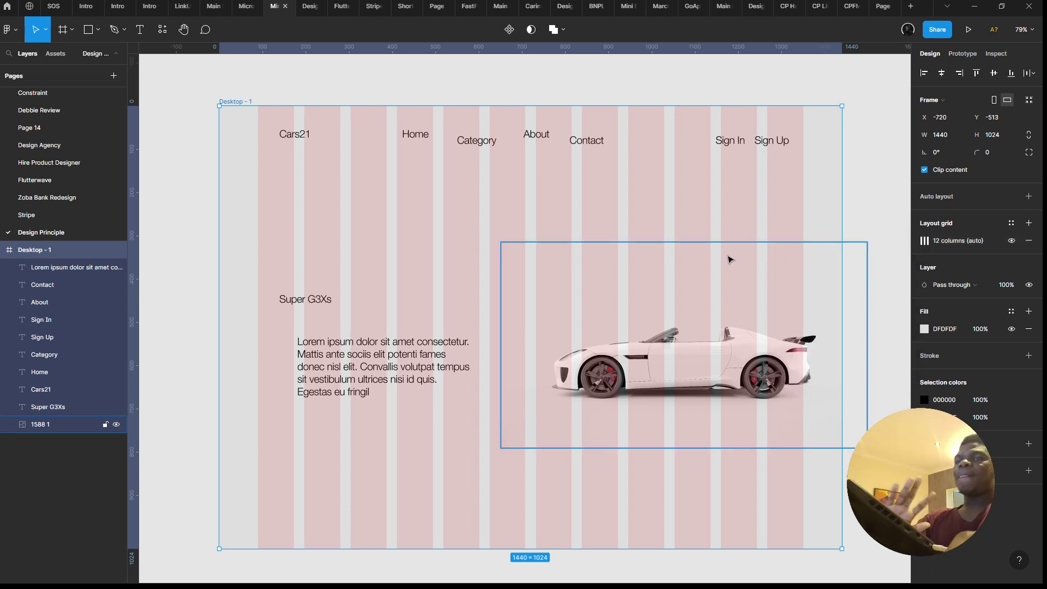
pyautogui.rightClick(364, 202)
pyautogui.click(339, 198)
pyautogui.click(360, 183)
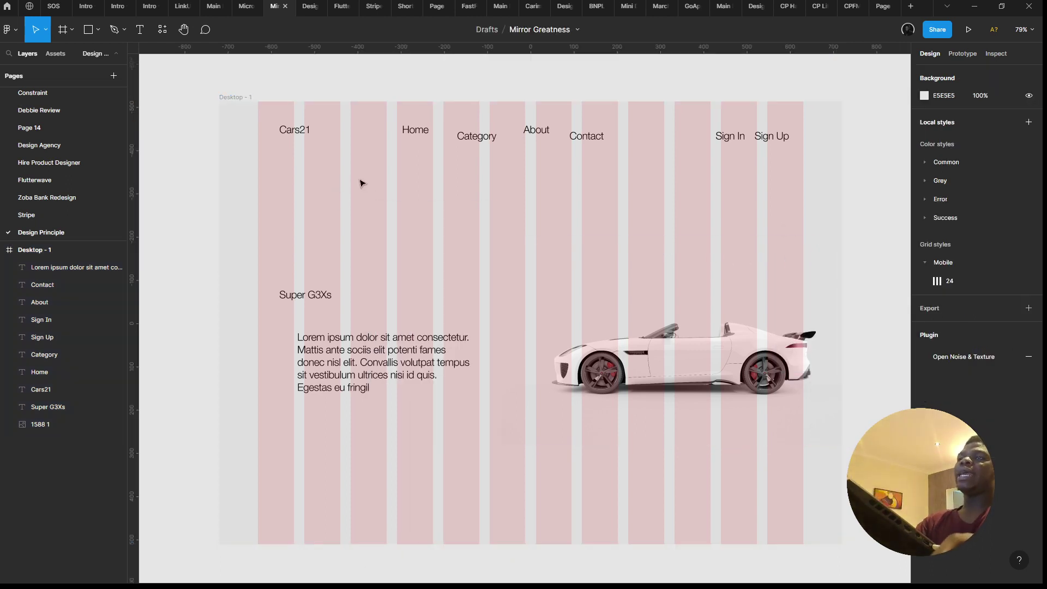
pyautogui.scroll(1, 396, 187)
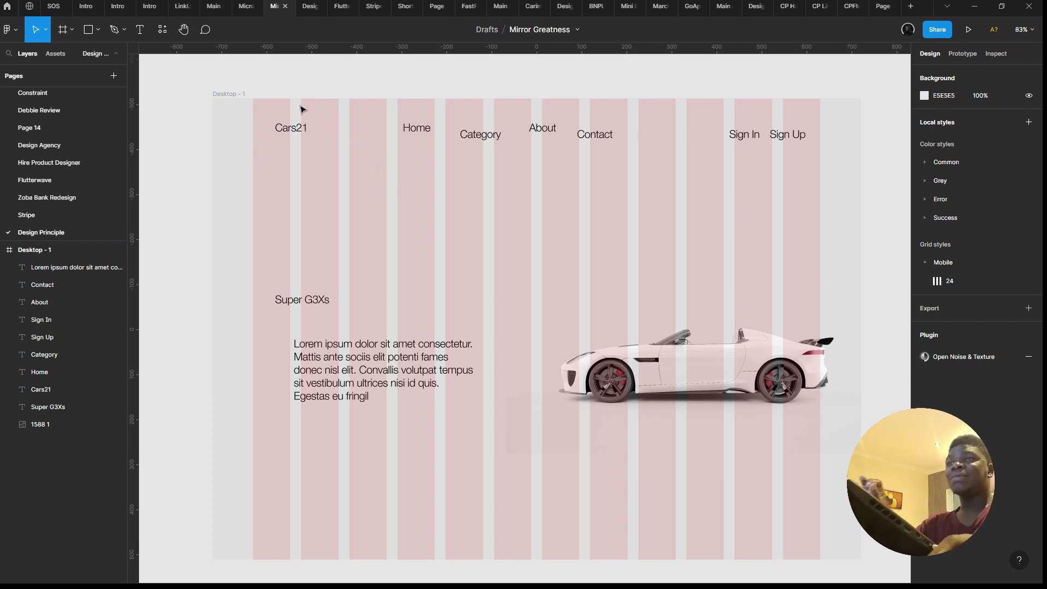
pyautogui.moveTo(259, 80); pyautogui.dragTo(344, 137)
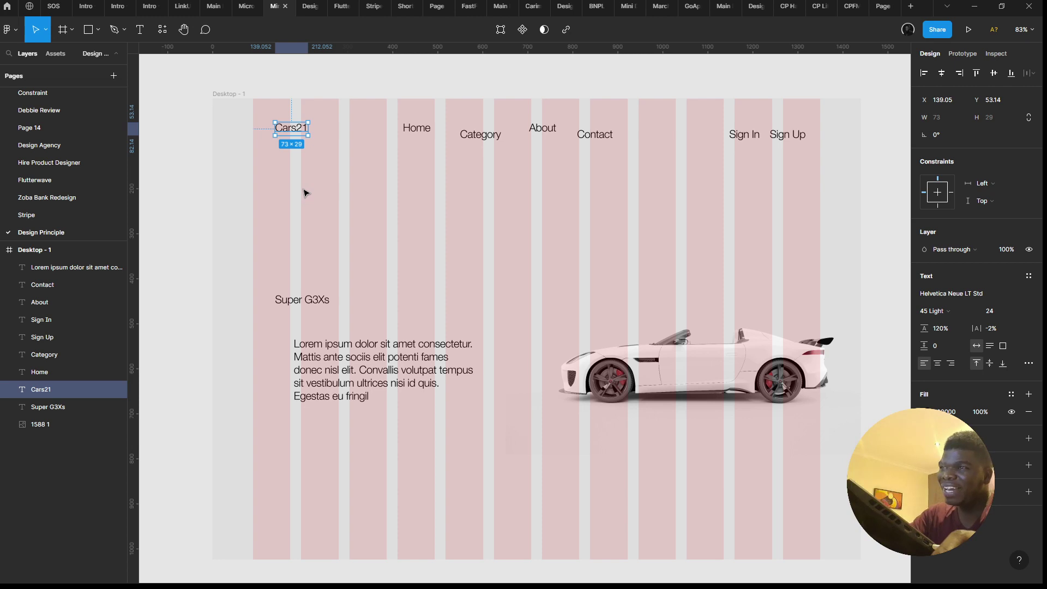
# Step: Place a vertical guide on the Desktop - 1 frame at the first column's left edge, at about 90 px
pyautogui.rightClick(305, 193)
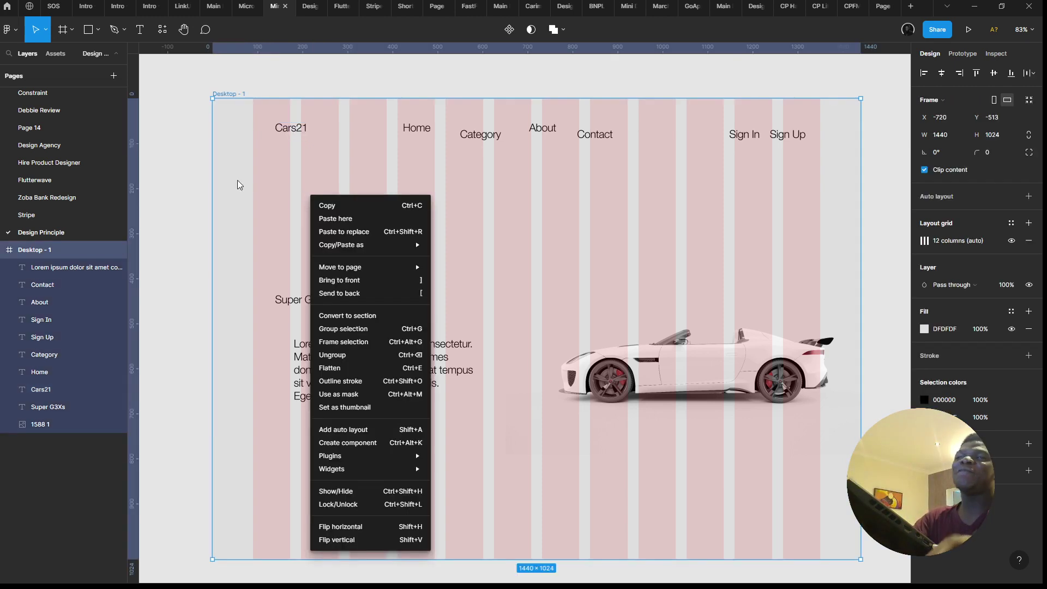
pyautogui.click(276, 182)
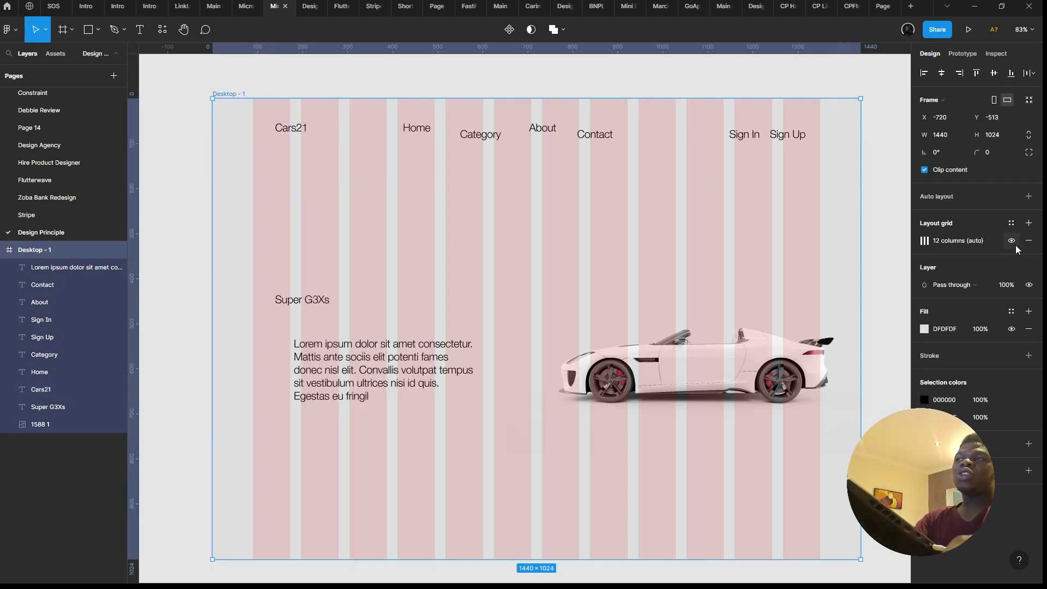
pyautogui.moveTo(133, 251); pyautogui.dragTo(308, 209)
pyautogui.scroll(10, 249, 214)
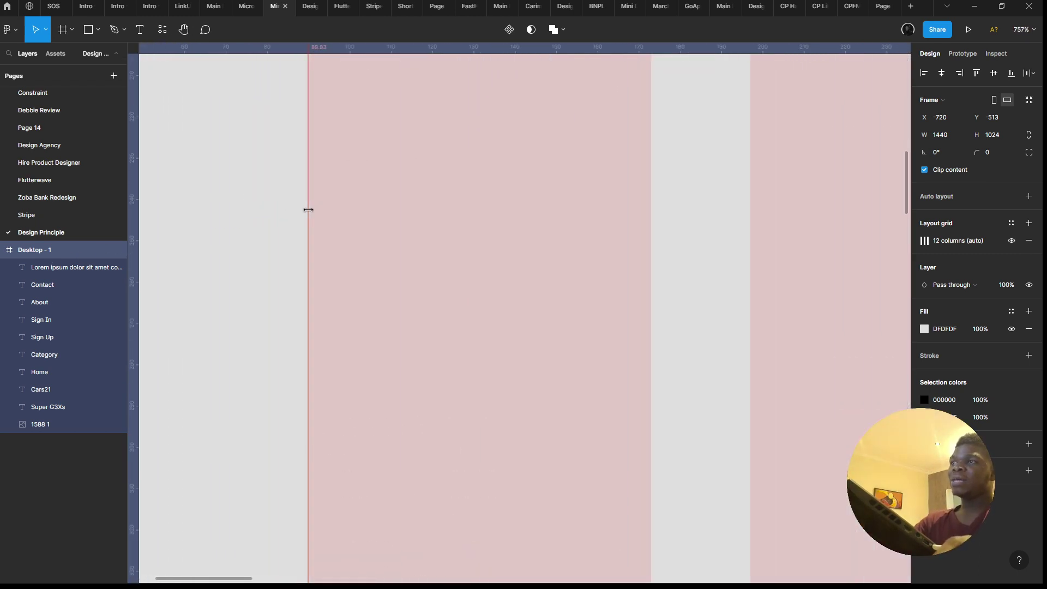
pyautogui.scroll(-10, 308, 209)
# Step: Place a second vertical guide on the frame at the last column's right edge
pyautogui.scroll(3, 552, 264)
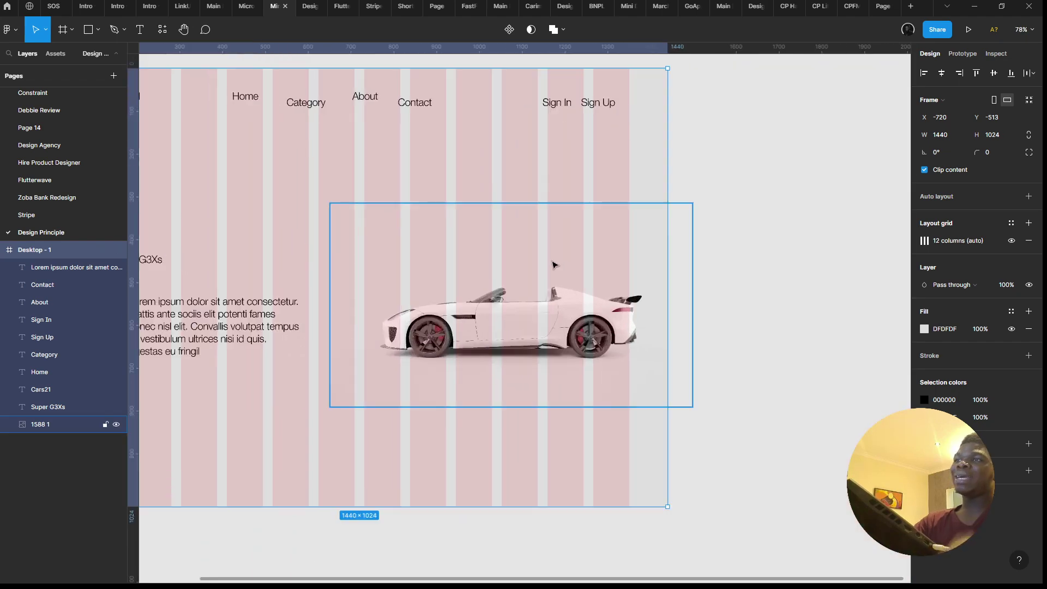
pyautogui.scroll(2, 553, 265)
pyautogui.hscroll(-2, 552, 265)
pyautogui.moveTo(136, 223); pyautogui.dragTo(697, 225)
pyautogui.scroll(5, 700, 229)
pyautogui.scroll(-10, 594, 281)
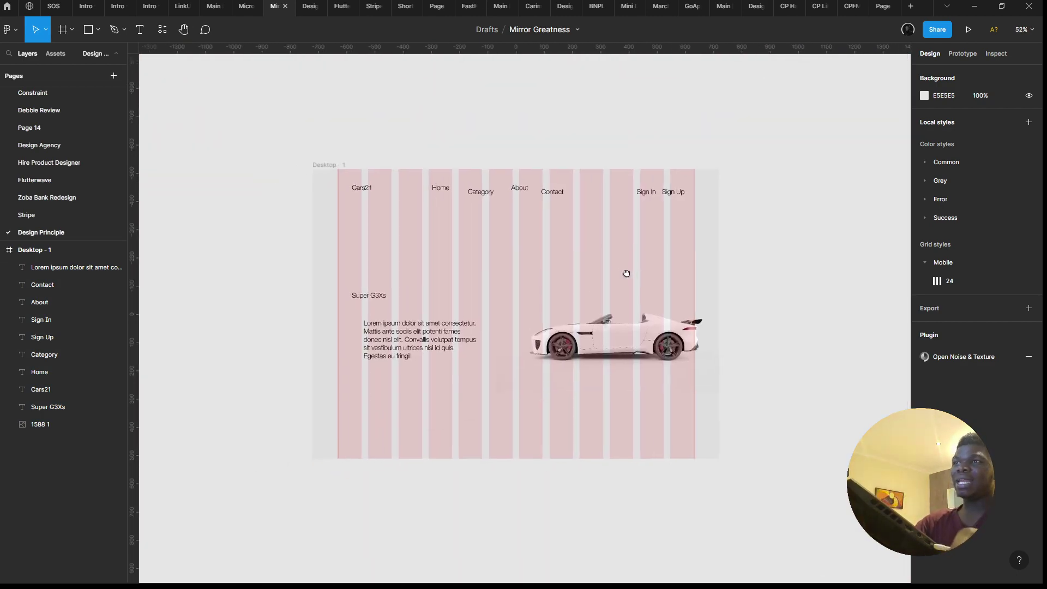
# Step: Hide the 12-column layout grid of the Desktop - 1 frame
pyautogui.scroll(5, 627, 274)
pyautogui.click(486, 217)
pyautogui.rightClick(460, 200)
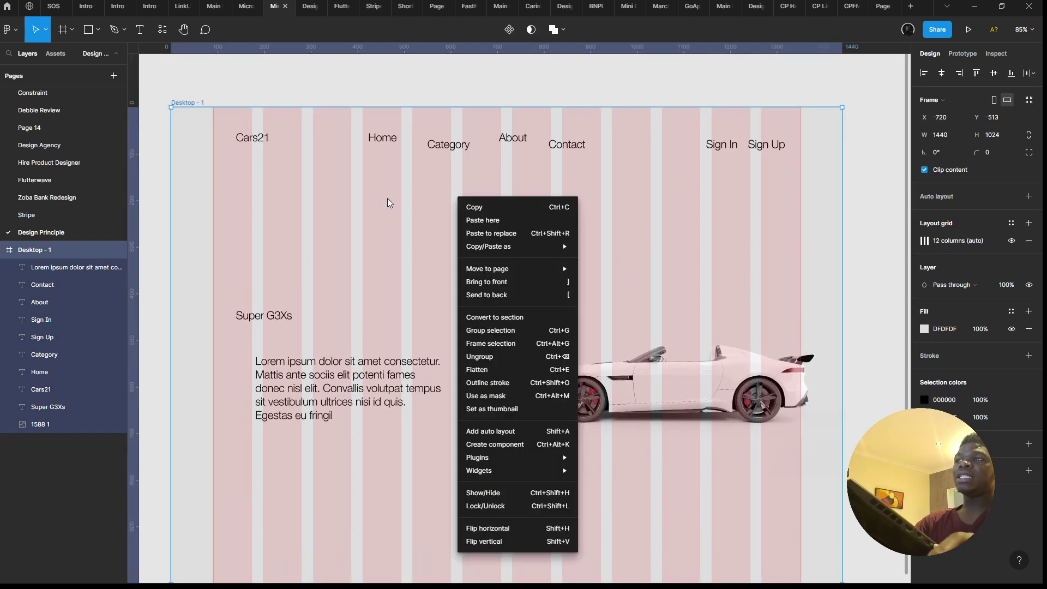
pyautogui.click(388, 202)
pyautogui.click(1012, 240)
# Step: Align the vertical centers of all navigation texts, from Cars21 to Sign Up
pyautogui.scroll(2, 484, 155)
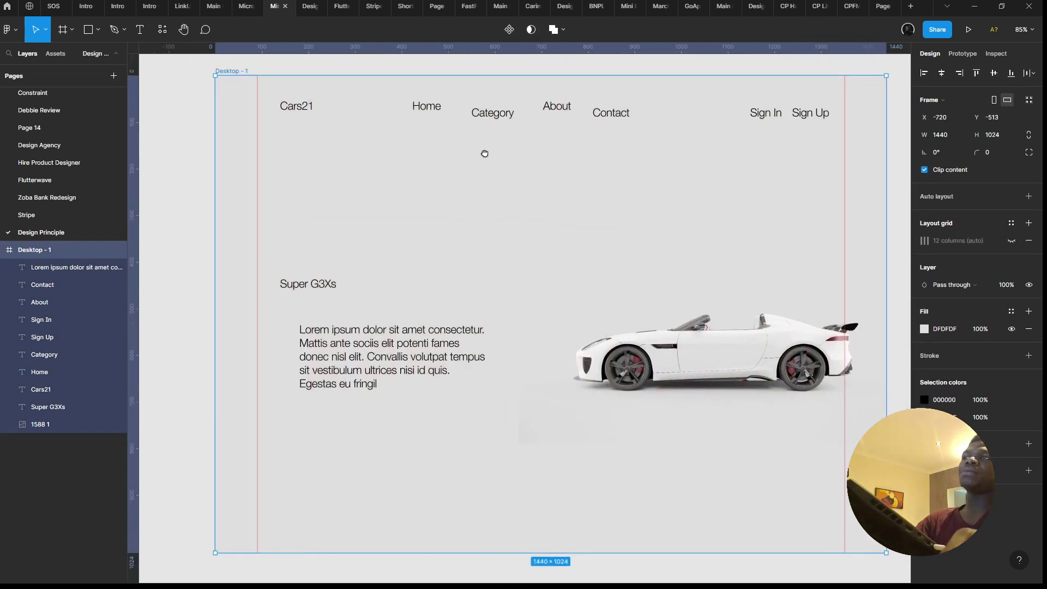
pyautogui.moveTo(191, 63); pyautogui.dragTo(867, 208)
pyautogui.click(994, 74)
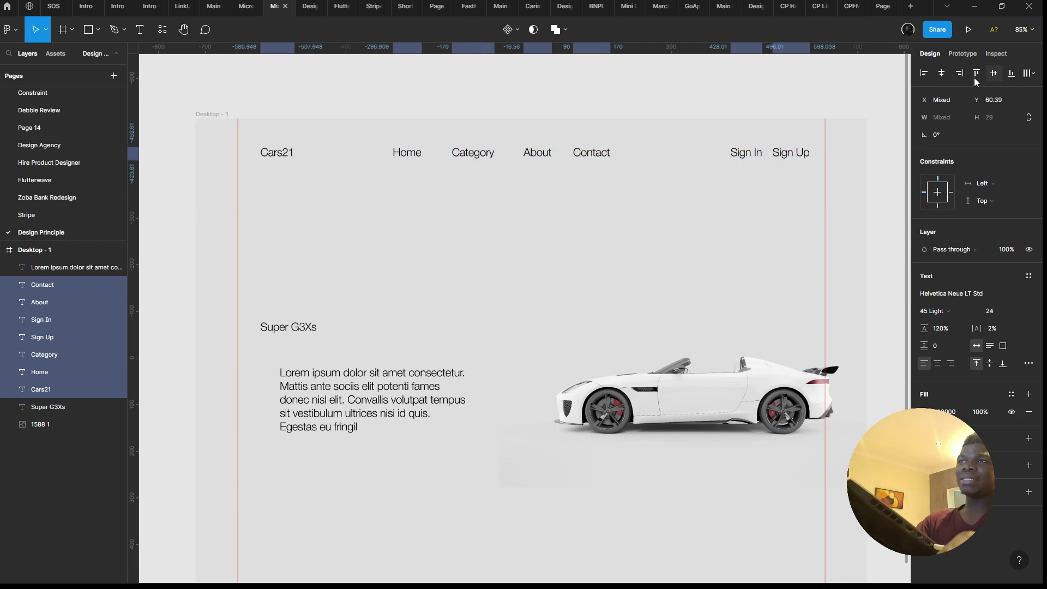
# Step: Move the Cars21 logo text so that its left edge sits on the left guide
pyautogui.click(299, 131)
pyautogui.moveTo(276, 152); pyautogui.dragTo(252, 158)
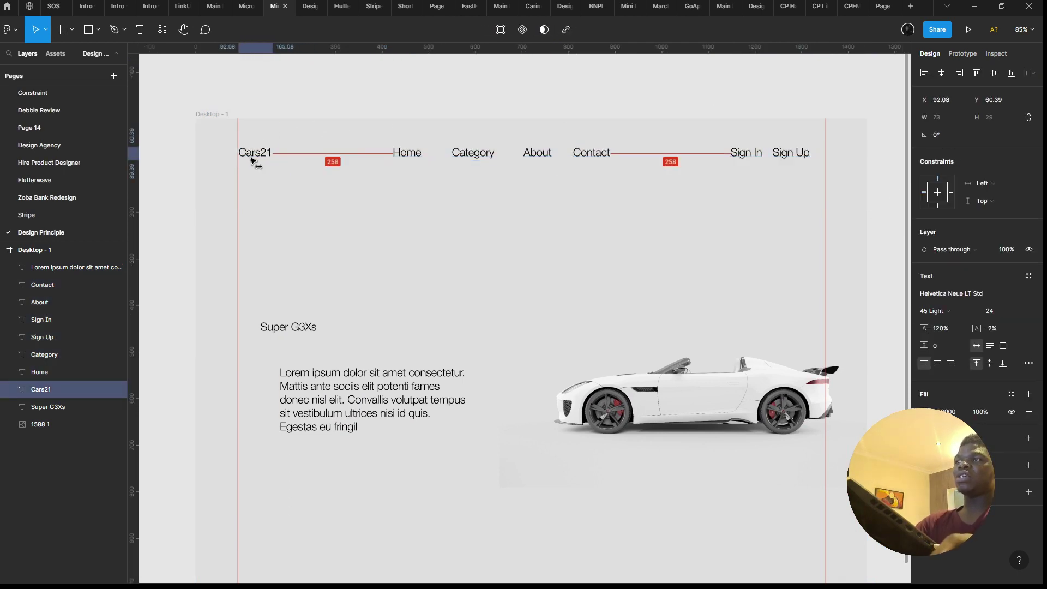
pyautogui.scroll(10, 252, 160)
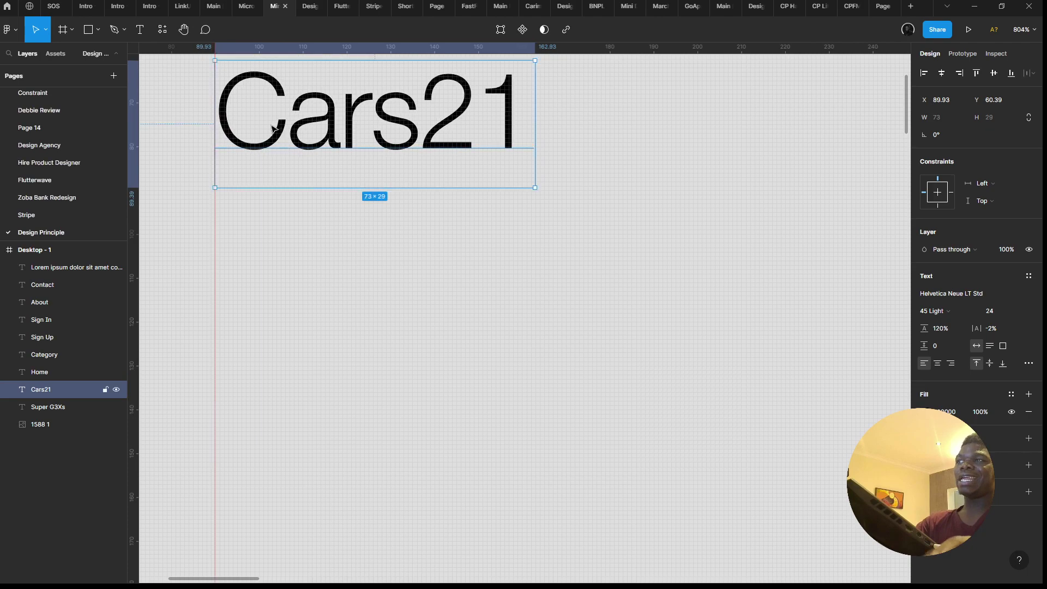
# Step: Left-align the Super G3Xs heading with the Lorem ipsum paragraph and move both onto the left guide
pyautogui.scroll(-10, 355, 304)
pyautogui.scroll(6, 350, 267)
pyautogui.click(351, 235)
pyautogui.keyDown('shift'); pyautogui.click(438, 347); pyautogui.keyUp('shift')
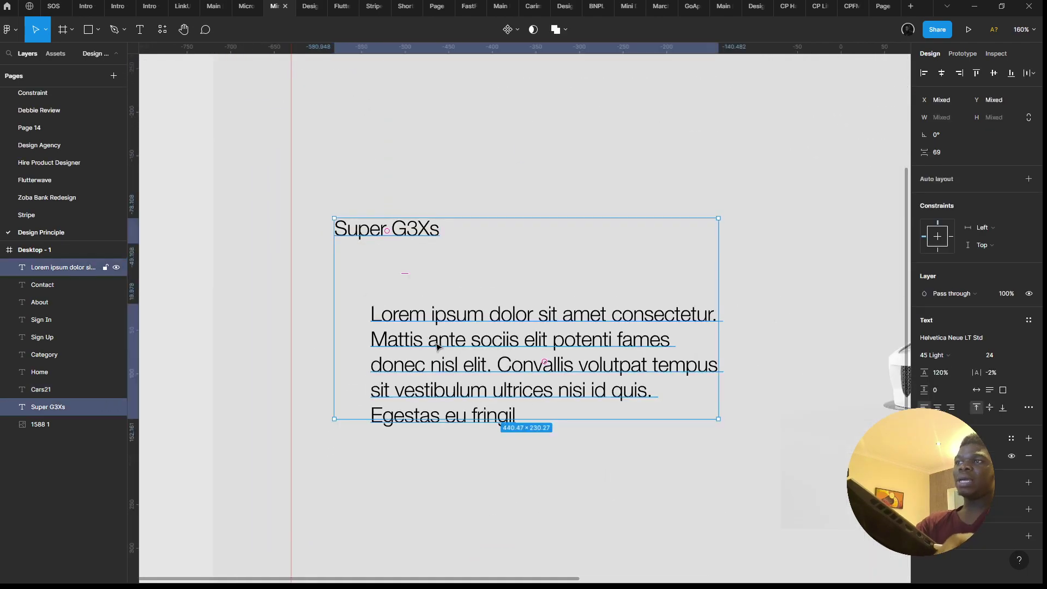
pyautogui.click(924, 74)
pyautogui.scroll(3, 351, 309)
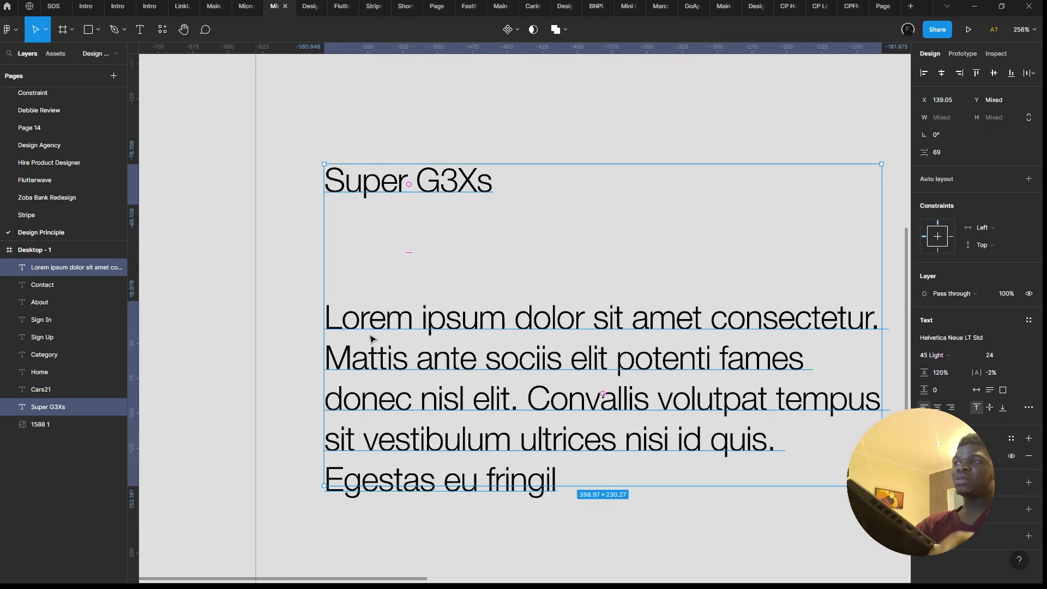
pyautogui.moveTo(370, 339); pyautogui.dragTo(299, 338)
pyautogui.scroll(-3, 344, 349)
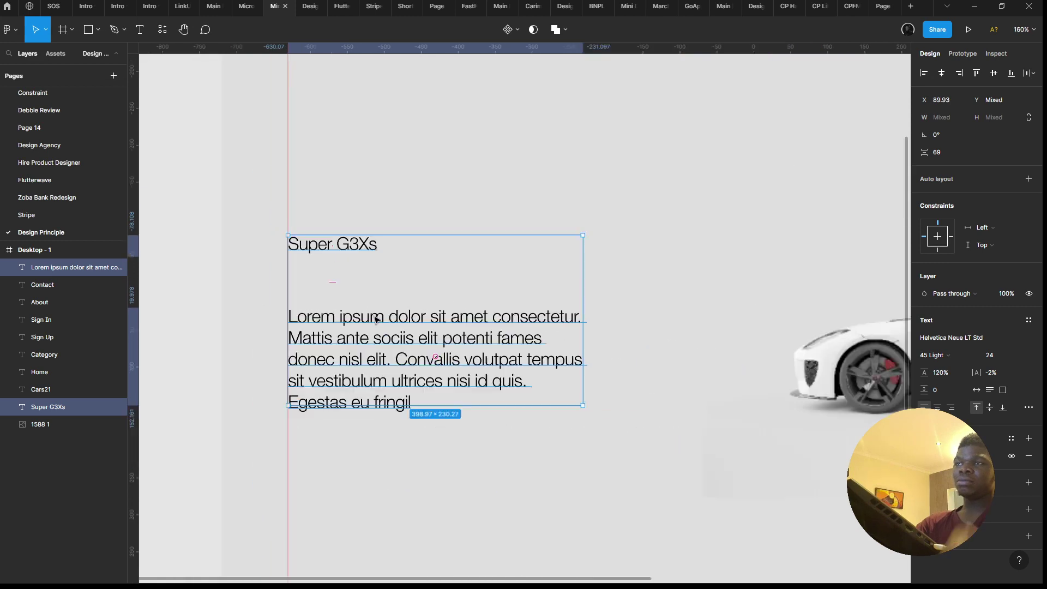
# Step: Move the Sign In and Sign Up texts together so that Sign Up ends at the right guide
pyautogui.scroll(-5, 377, 320)
pyautogui.scroll(9, 621, 276)
pyautogui.click(579, 306)
pyautogui.keyDown('shift'); pyautogui.click(720, 308); pyautogui.keyUp('shift')
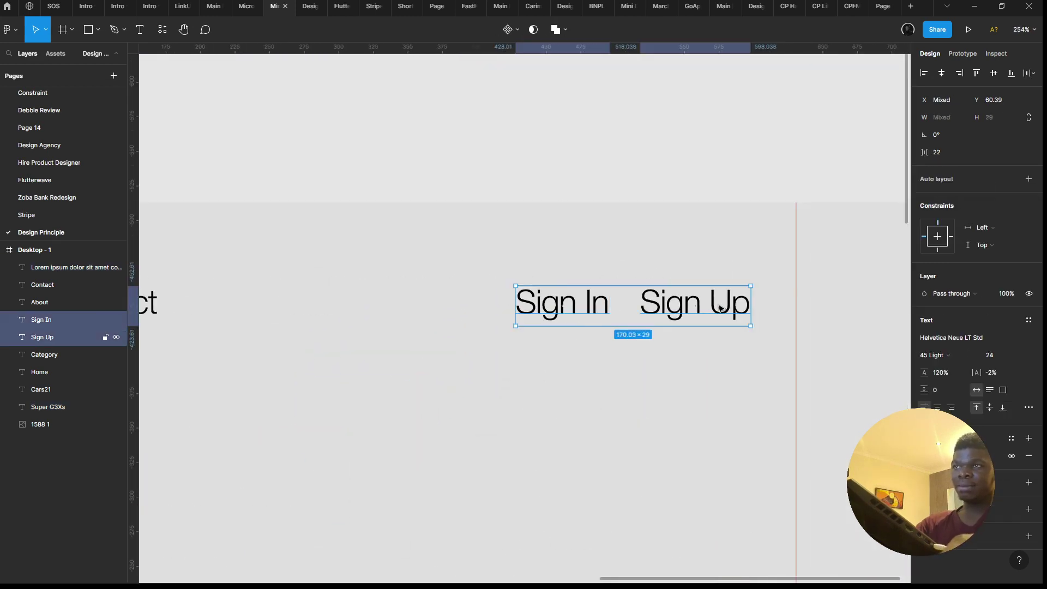
pyautogui.moveTo(720, 309); pyautogui.dragTo(765, 309)
pyautogui.scroll(-10, 682, 322)
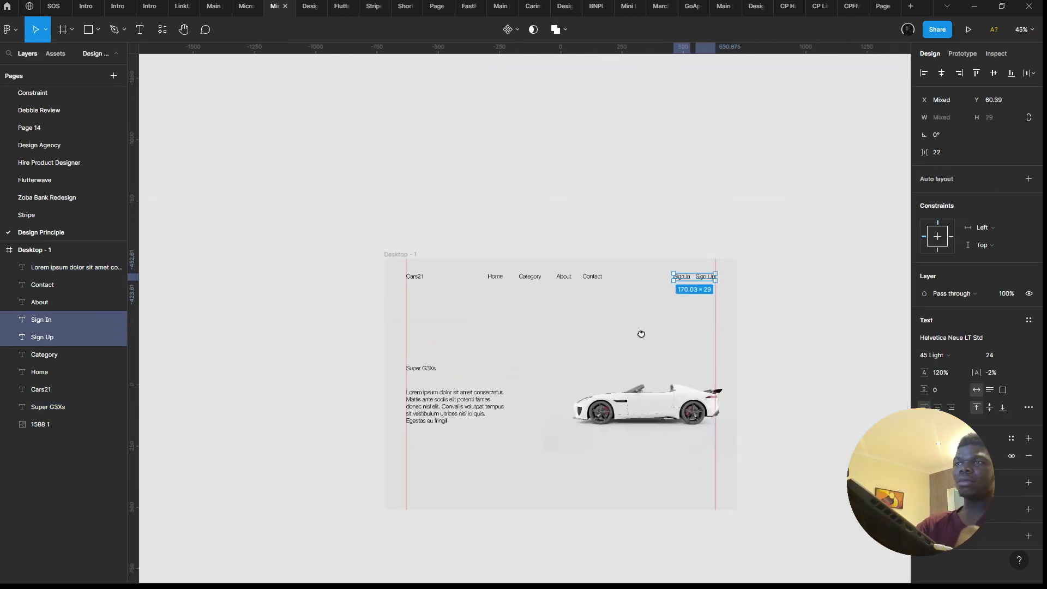
# Step: Examine how the navigation row, heading and paragraph line up with the two margin guides
pyautogui.scroll(3, 641, 334)
pyautogui.scroll(-2, 382, 376)
pyautogui.scroll(1, 461, 295)
pyautogui.click(321, 167)
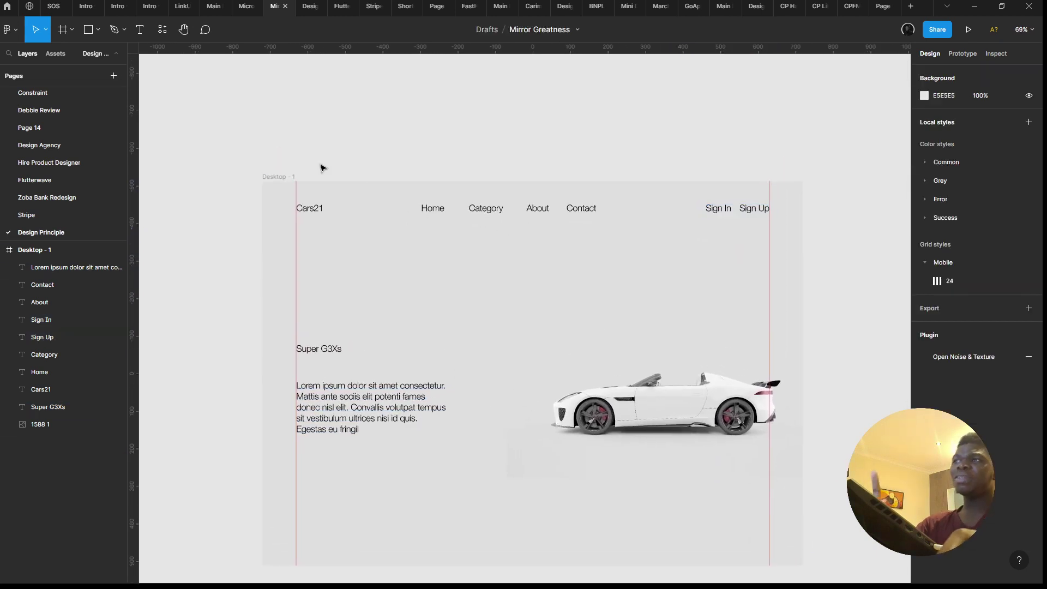
pyautogui.moveTo(231, 115); pyautogui.dragTo(874, 261)
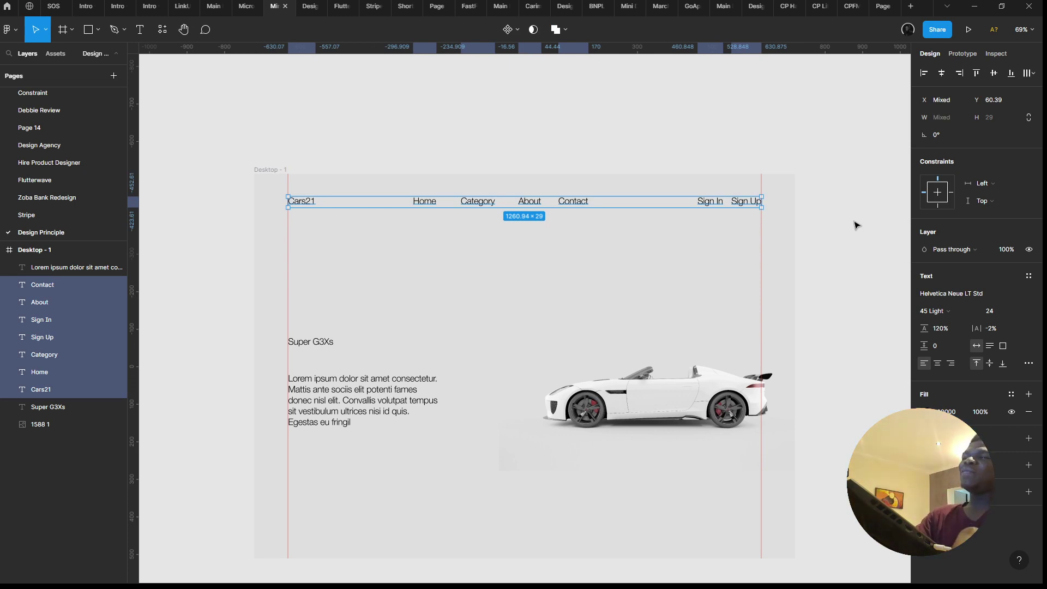
pyautogui.click(545, 257)
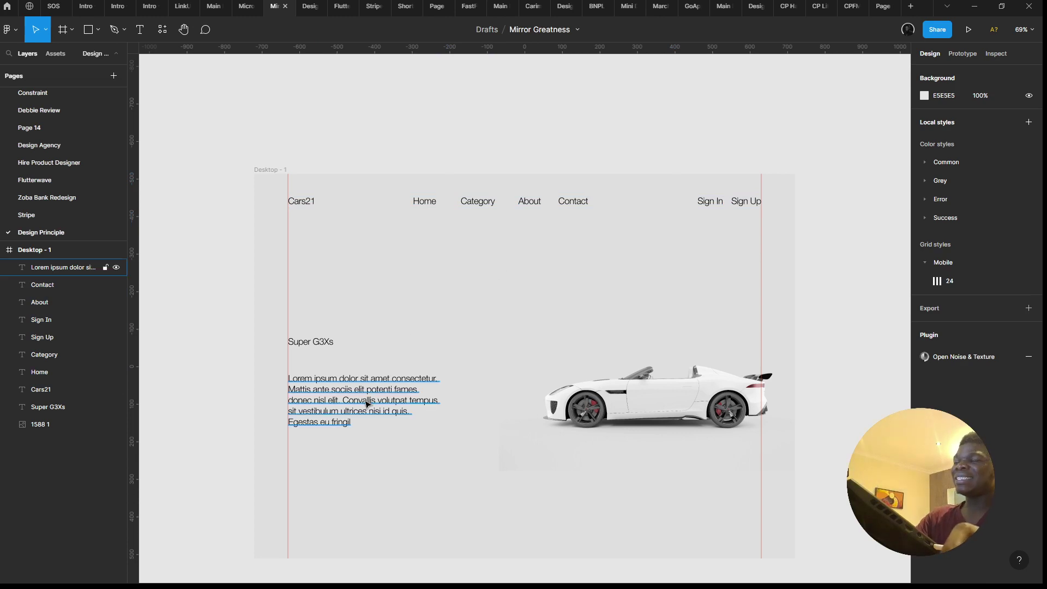
pyautogui.scroll(2, 367, 404)
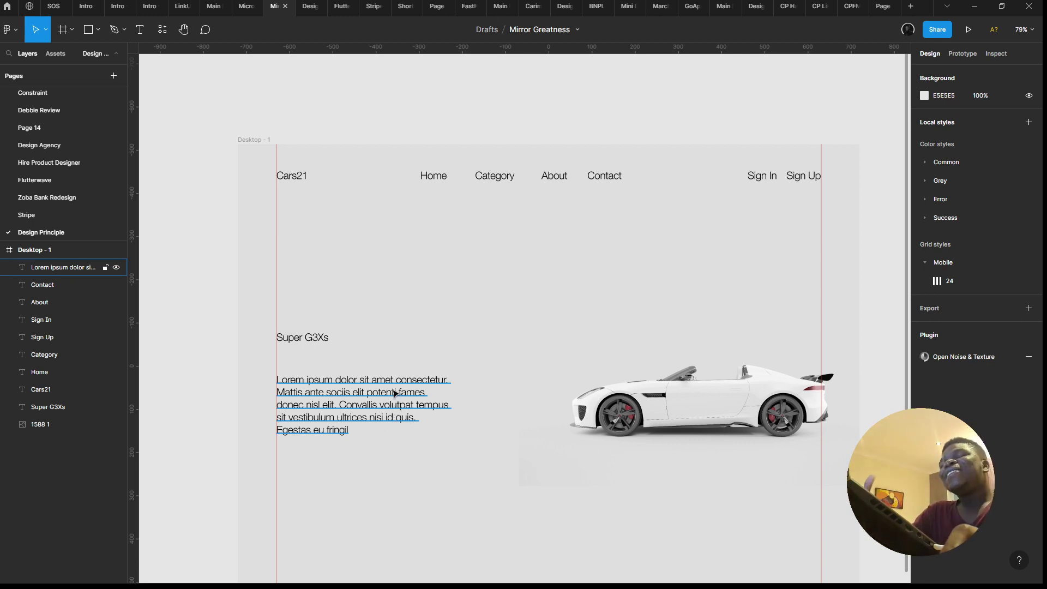
pyautogui.scroll(-1, 327, 382)
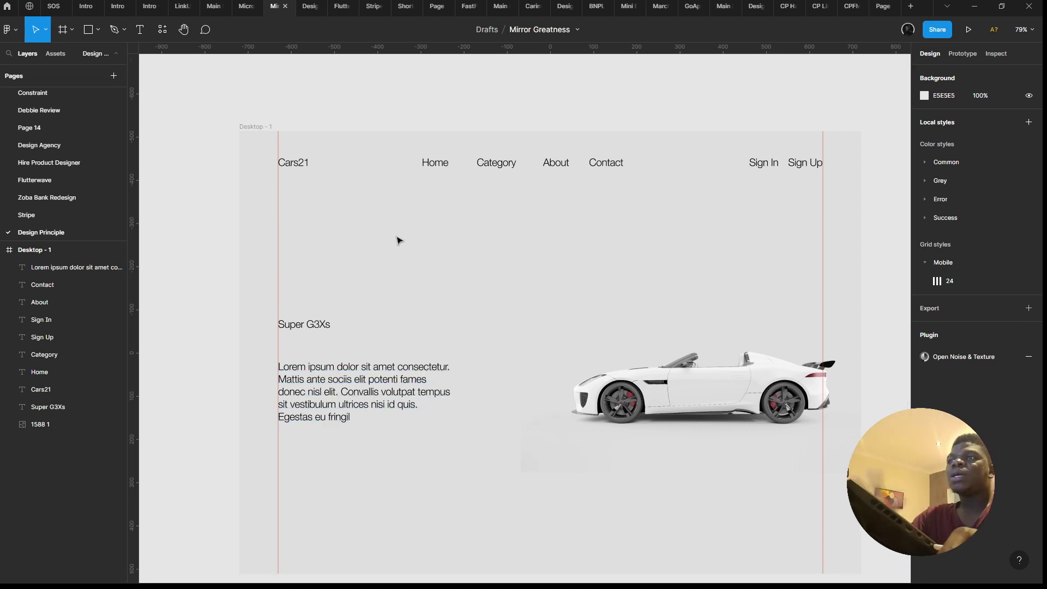
# Step: Set the font size of the Home, Category, About and Contact navigation links to 16
pyautogui.moveTo(375, 81); pyautogui.dragTo(672, 241)
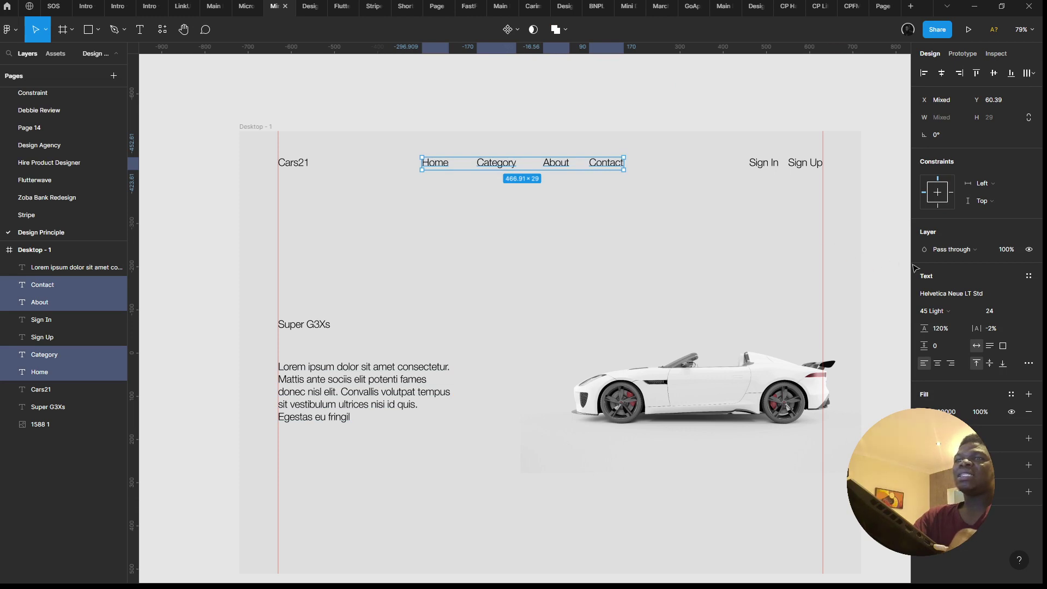
pyautogui.click(1003, 315)
pyautogui.press('Down')
pyautogui.press('Down')
pyautogui.press('Down')
pyautogui.press('Down')
pyautogui.press('Down')
pyautogui.press('Down')
pyautogui.press('Down')
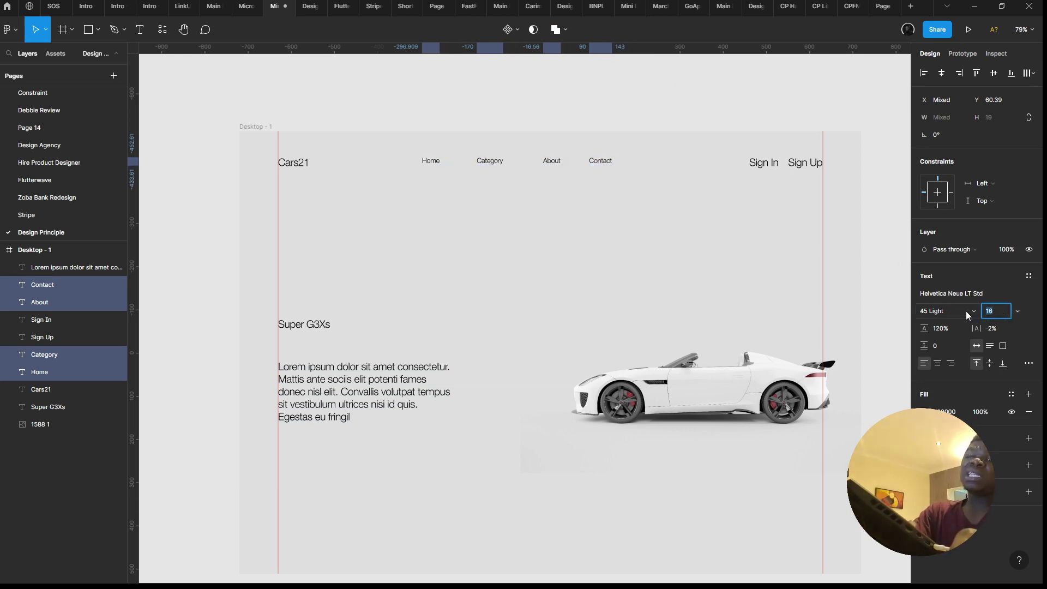
pyautogui.press('Escape')
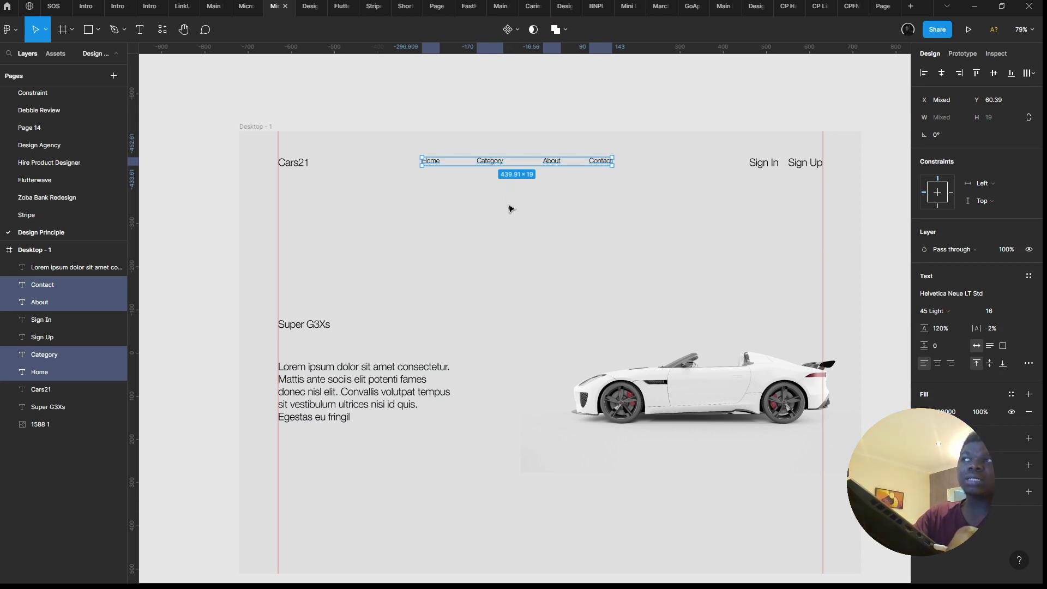
# Step: Wrap the four navigation links in a horizontal auto layout with 56 spacing between items
pyautogui.moveTo(509, 205); pyautogui.dragTo(477, 169)
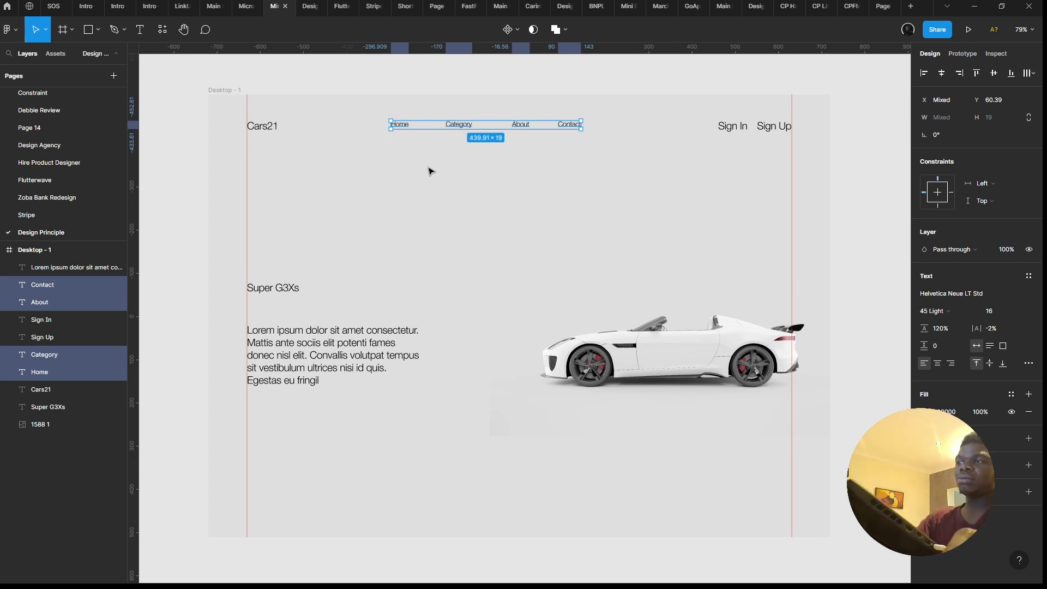
pyautogui.hotkey('shift', 'a')
pyautogui.moveTo(924, 251); pyautogui.dragTo(918, 246)
pyautogui.write('56')
pyautogui.press('Return')
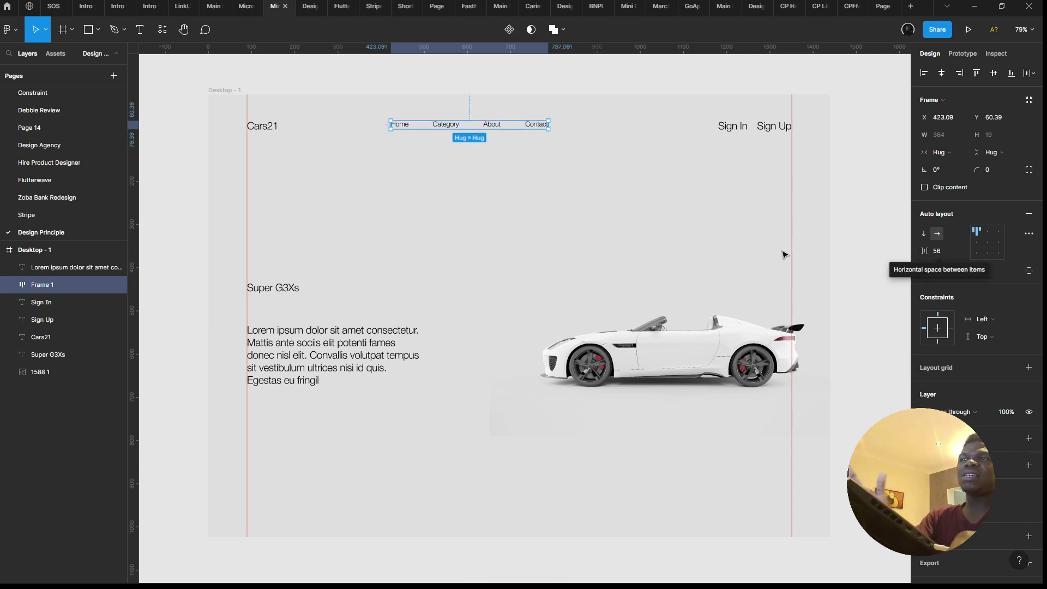
# Step: Centre the navigation links frame horizontally within the Desktop - 1 frame
pyautogui.click(458, 182)
pyautogui.click(445, 127)
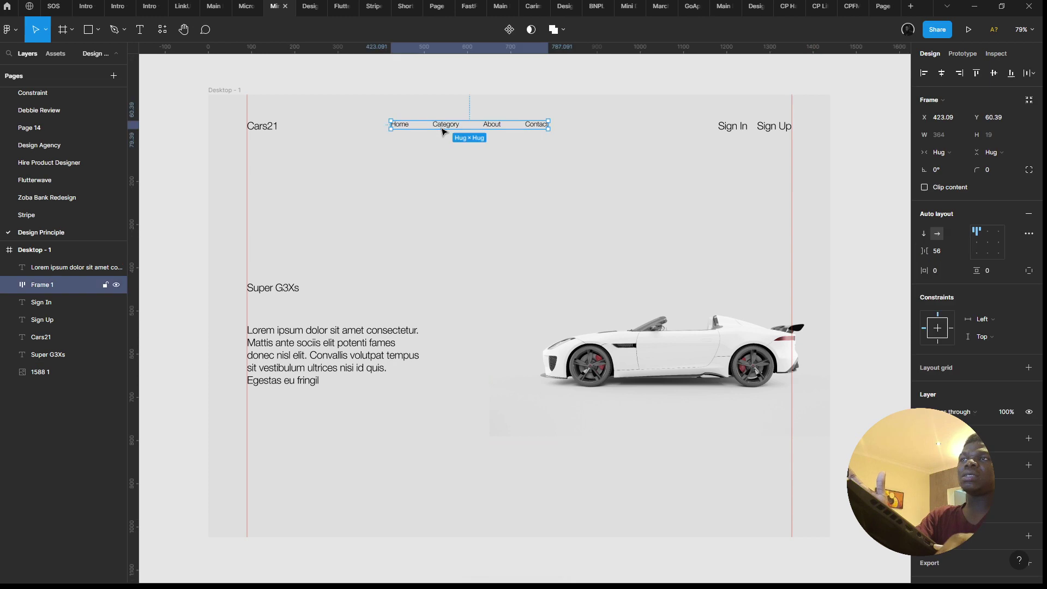
pyautogui.click(941, 73)
pyautogui.hscroll(-1, 548, 144)
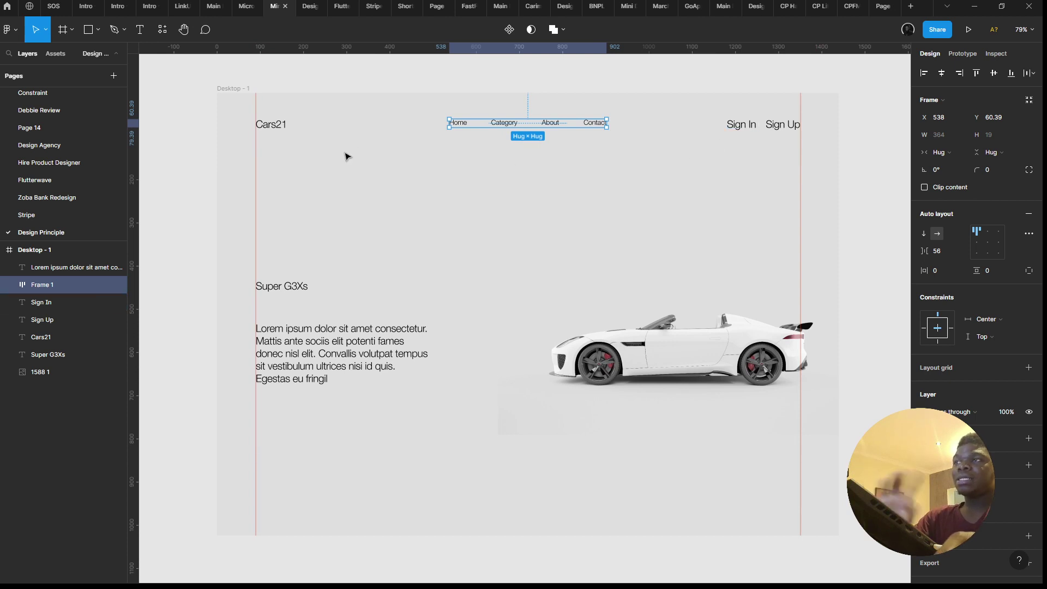
# Step: Change the font weight of the Cars21 logo text to 65 Medium
pyautogui.click(282, 125)
pyautogui.click(957, 309)
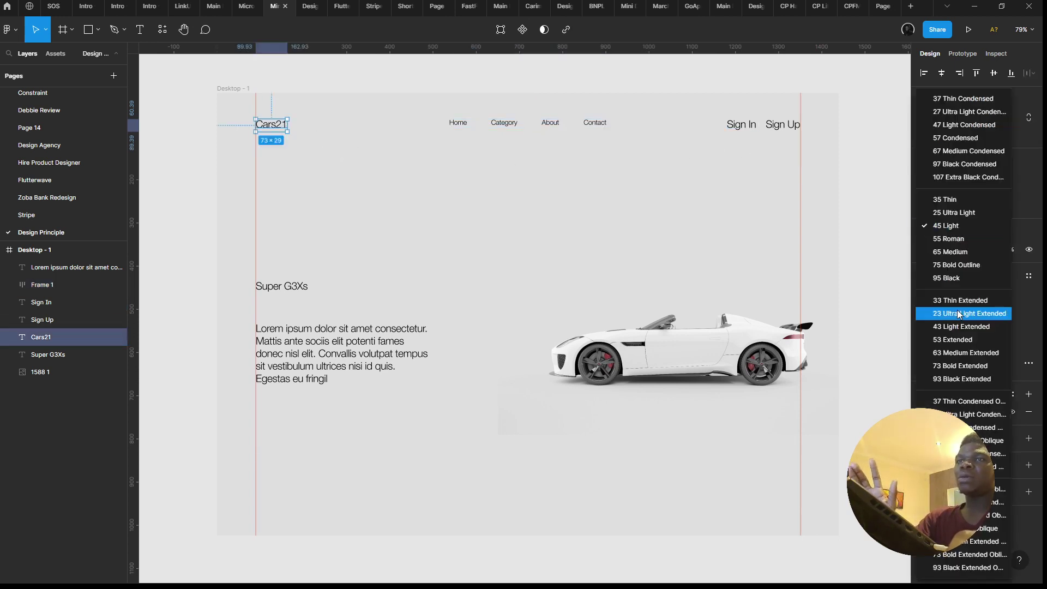
pyautogui.click(954, 247)
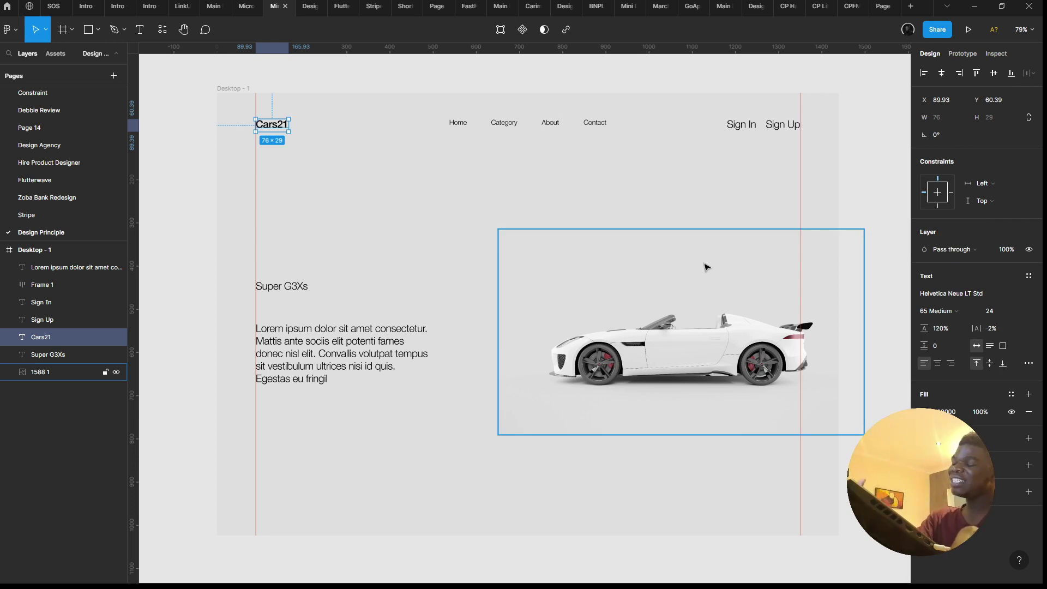
pyautogui.hscroll(2, 468, 159)
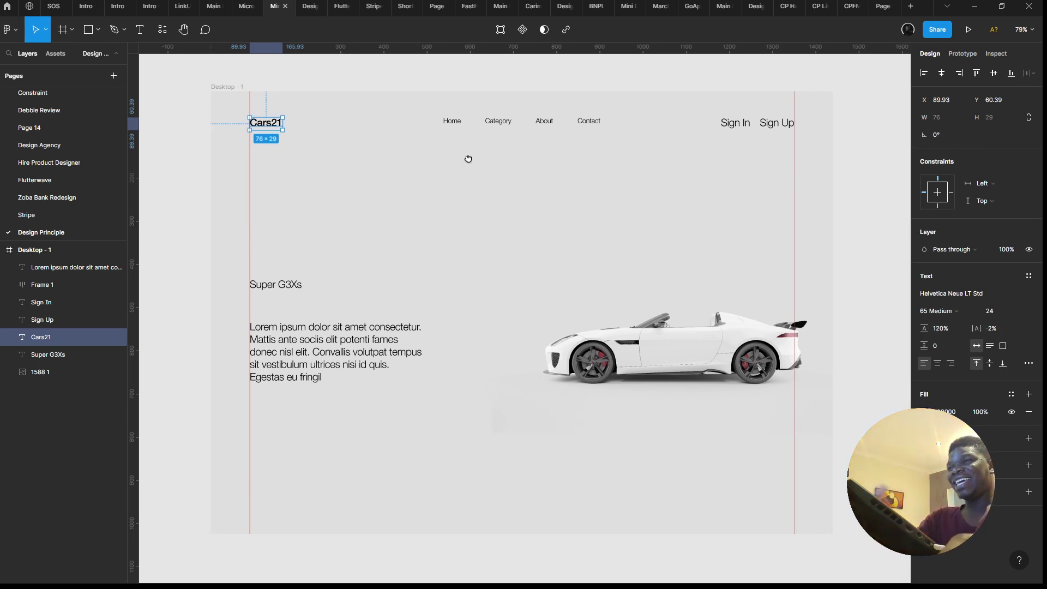
# Step: Try aligning the navigation links frame to the page's right edge, and return it to the horizontal centre
pyautogui.click(493, 112)
pyautogui.click(488, 122)
pyautogui.click(959, 72)
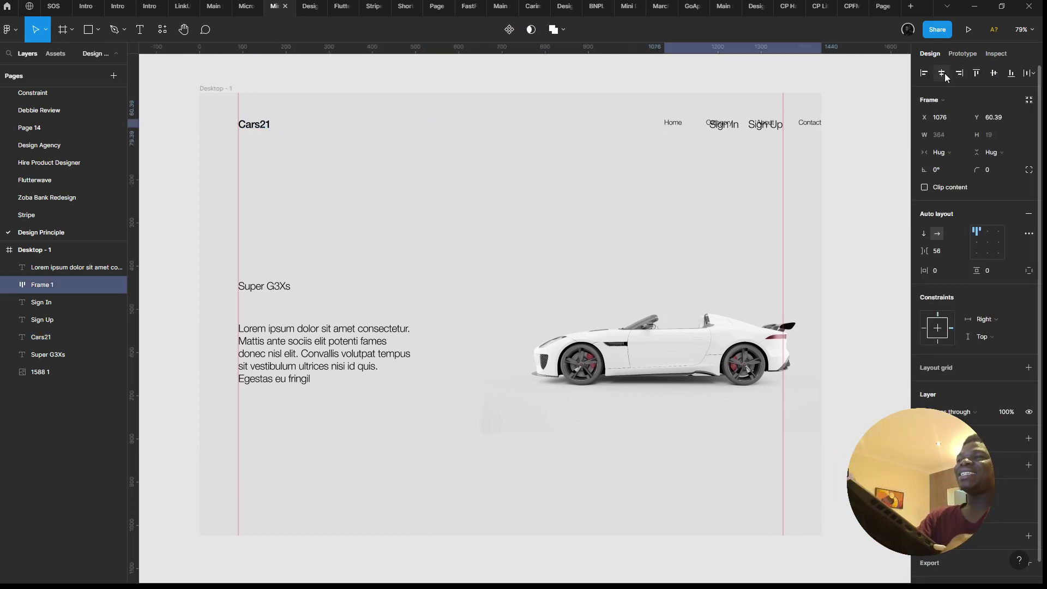
pyautogui.click(942, 72)
# Step: Set the font size of the Sign In and Sign Up texts to 18
pyautogui.click(732, 119)
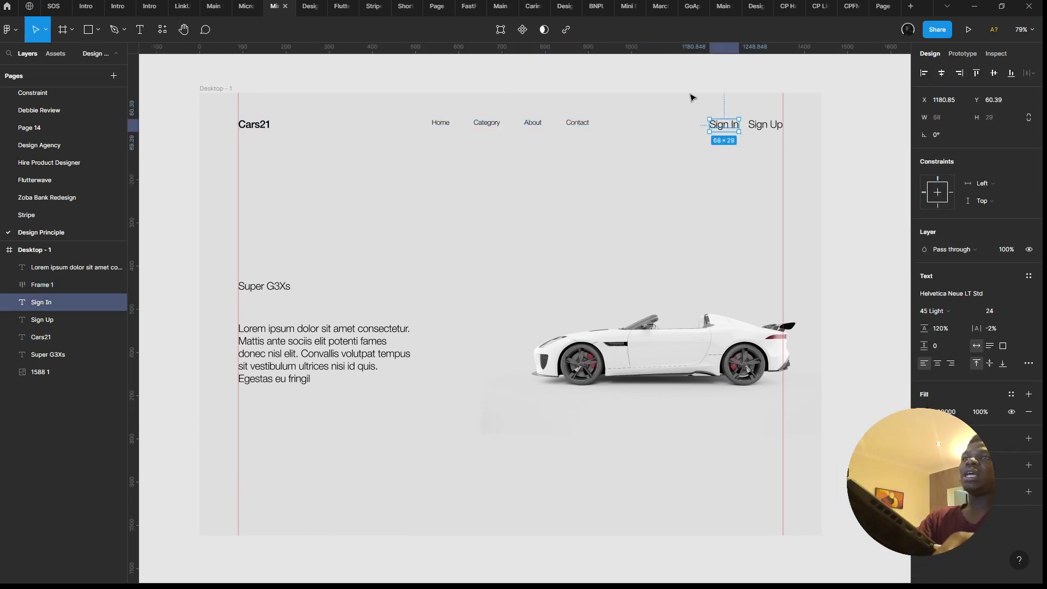
pyautogui.moveTo(691, 97); pyautogui.dragTo(784, 158)
pyautogui.press('Down')
pyautogui.press('Down')
pyautogui.press('Down')
pyautogui.press('Down')
pyautogui.press('Down')
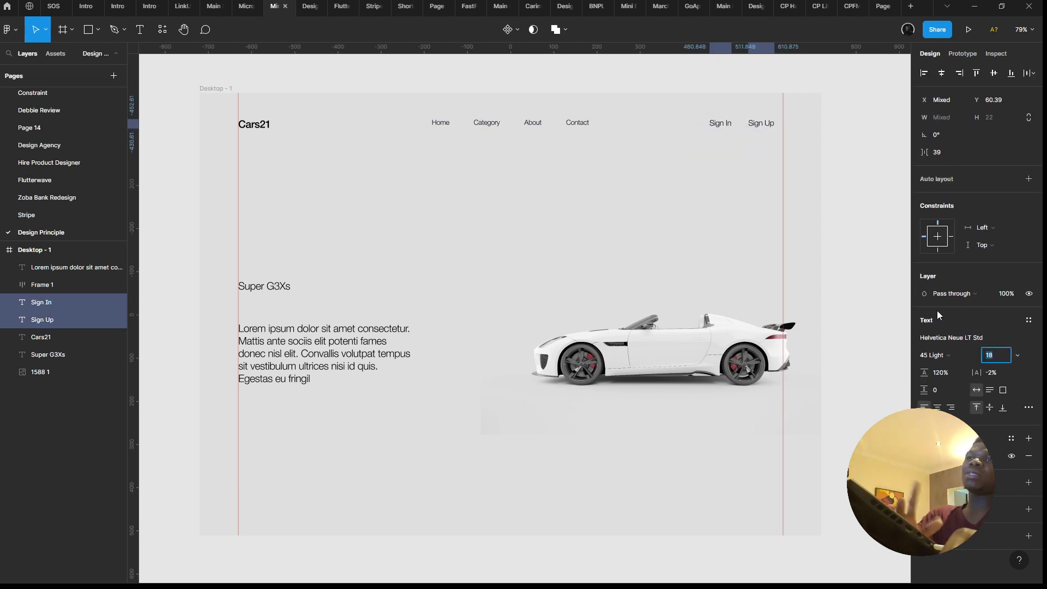
# Step: Change the font weight of the Sign In and Sign Up texts to 55 Roman
pyautogui.scroll(5, 736, 170)
pyautogui.scroll(3, 735, 169)
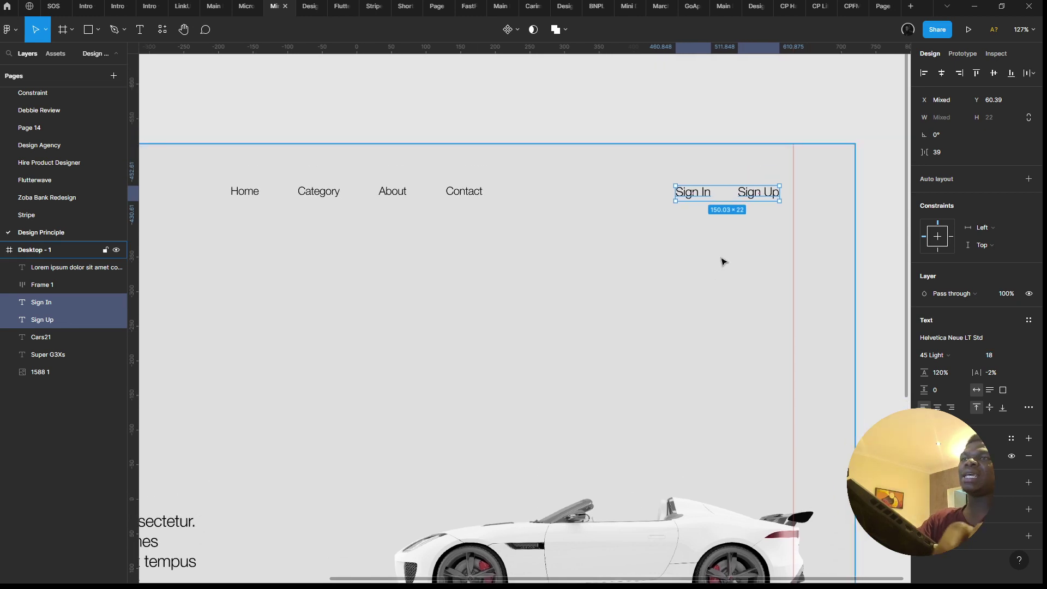
pyautogui.scroll(1, 722, 259)
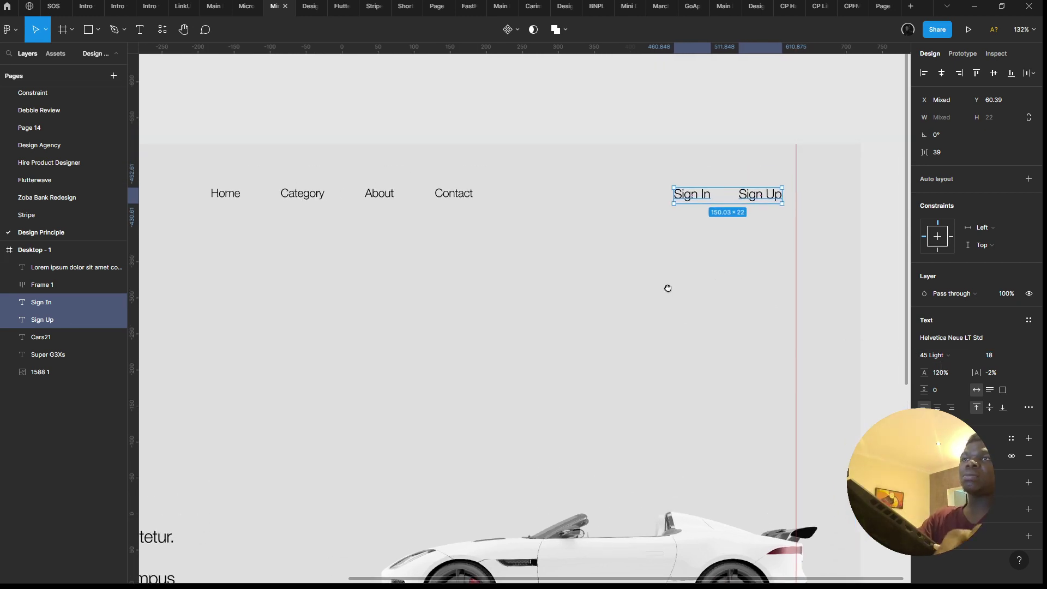
pyautogui.click(940, 350)
pyautogui.click(954, 238)
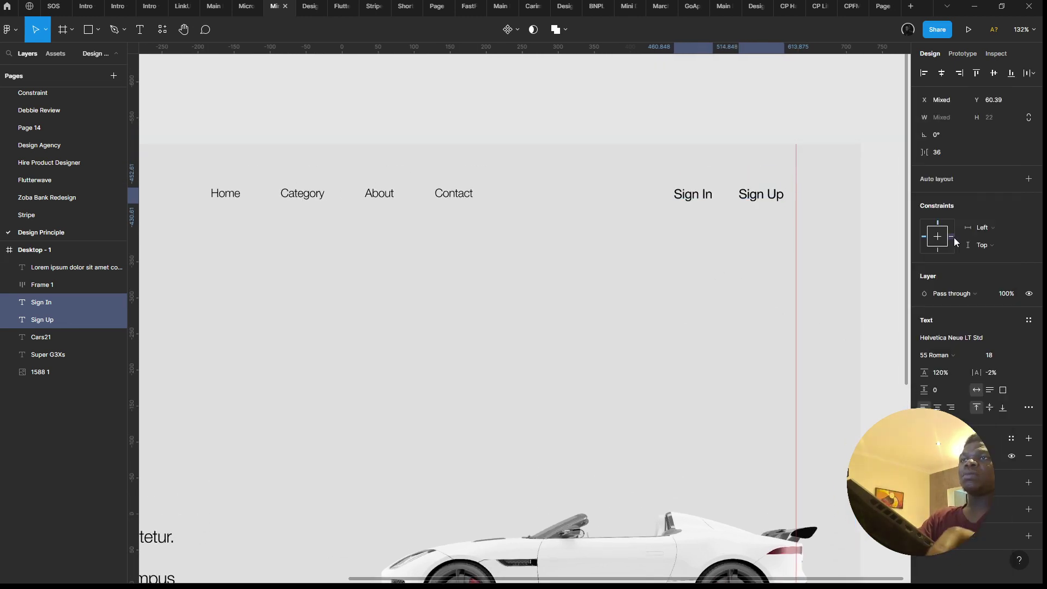
# Step: Wrap the Sign Up text alone in an auto layout frame
pyautogui.click(755, 168)
pyautogui.moveTo(755, 169); pyautogui.dragTo(774, 216)
pyautogui.hotkey('shift', 'a')
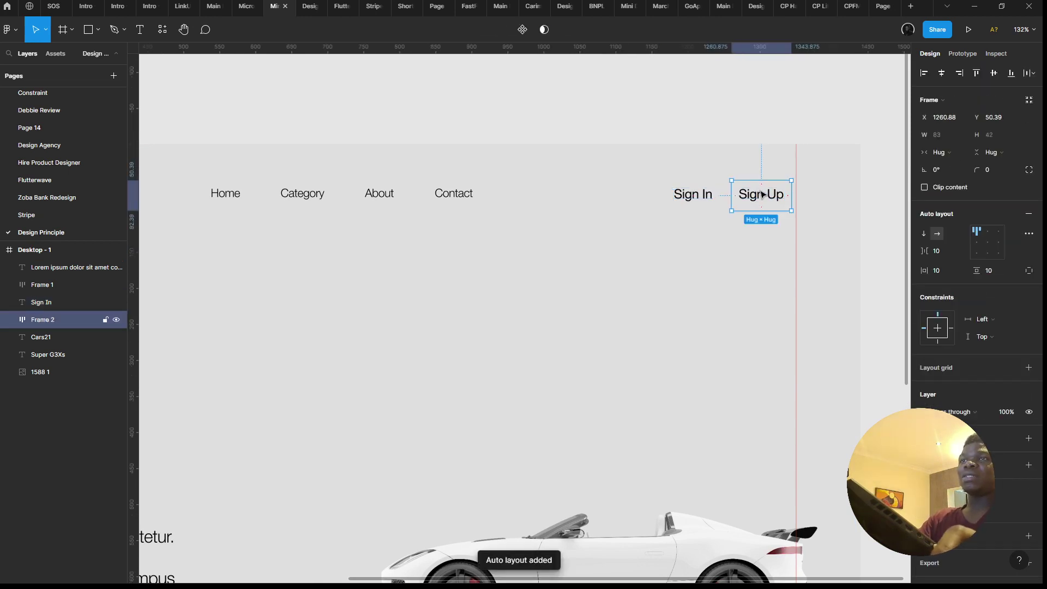
pyautogui.click(1028, 438)
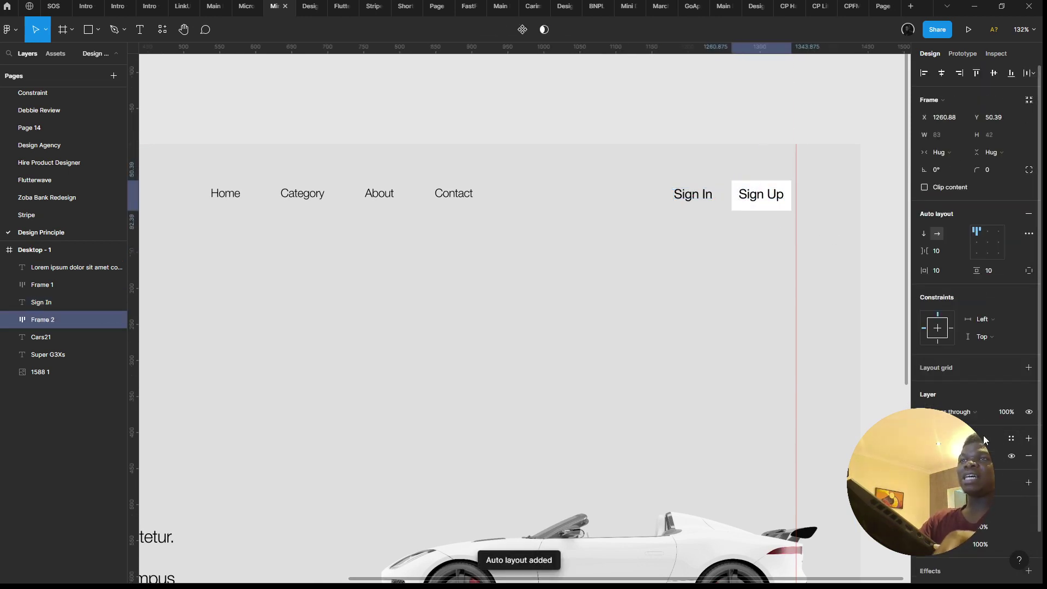
pyautogui.click(926, 456)
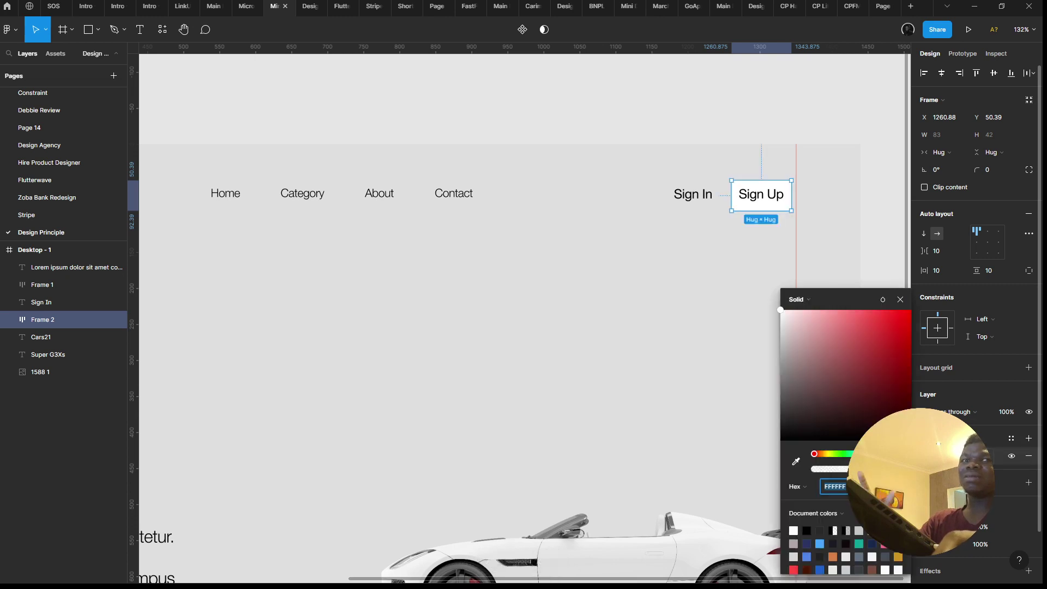
pyautogui.press('Escape')
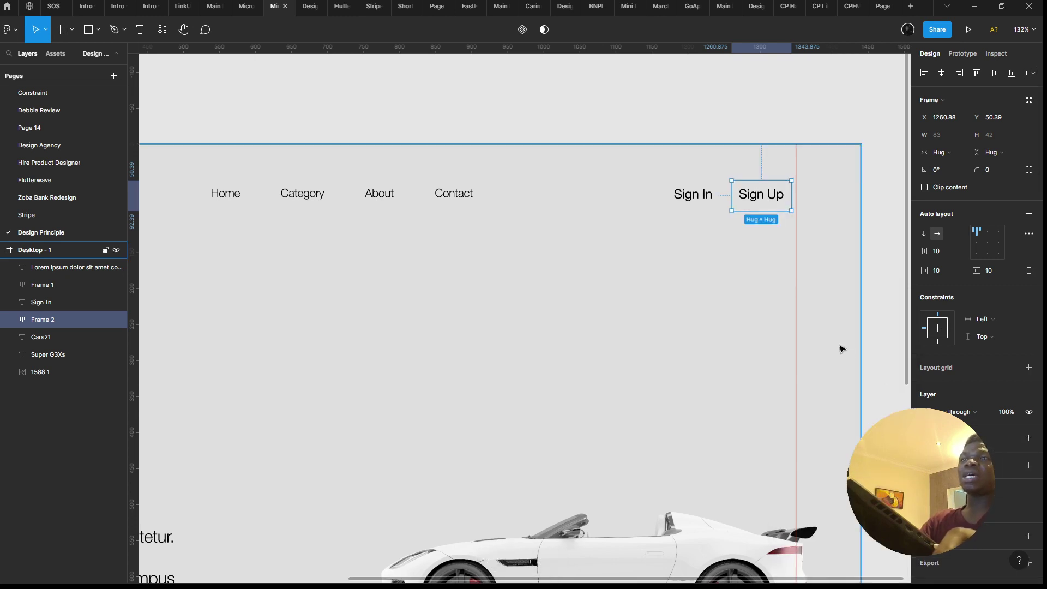
pyautogui.hotkey('ctrl', 'z')
# Step: Add a solid near-black fill to the auto layout frame around Sign Up
pyautogui.scroll(-5, 742, 334)
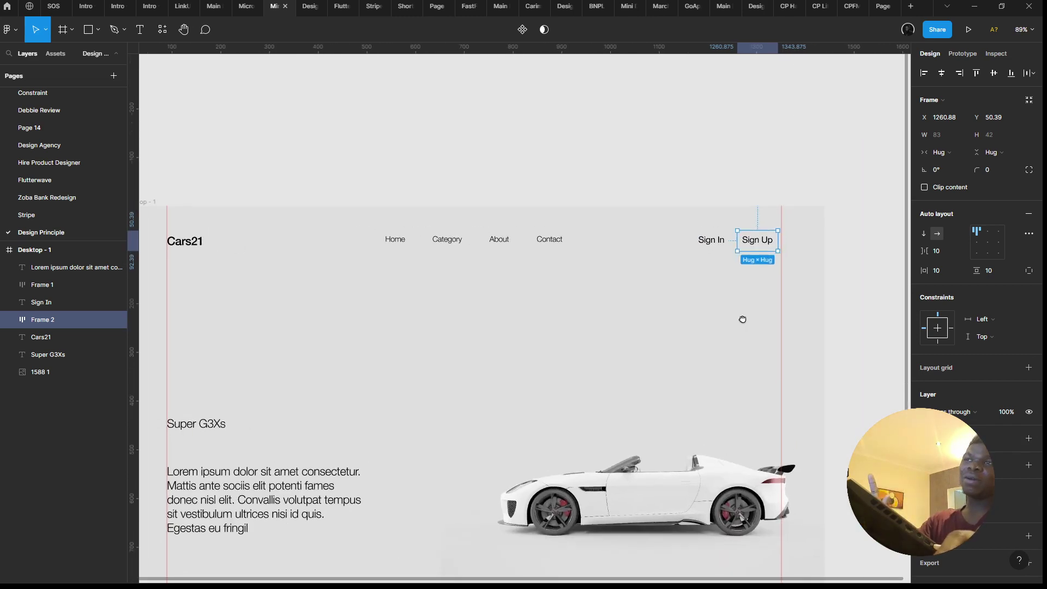
pyautogui.scroll(5, 745, 323)
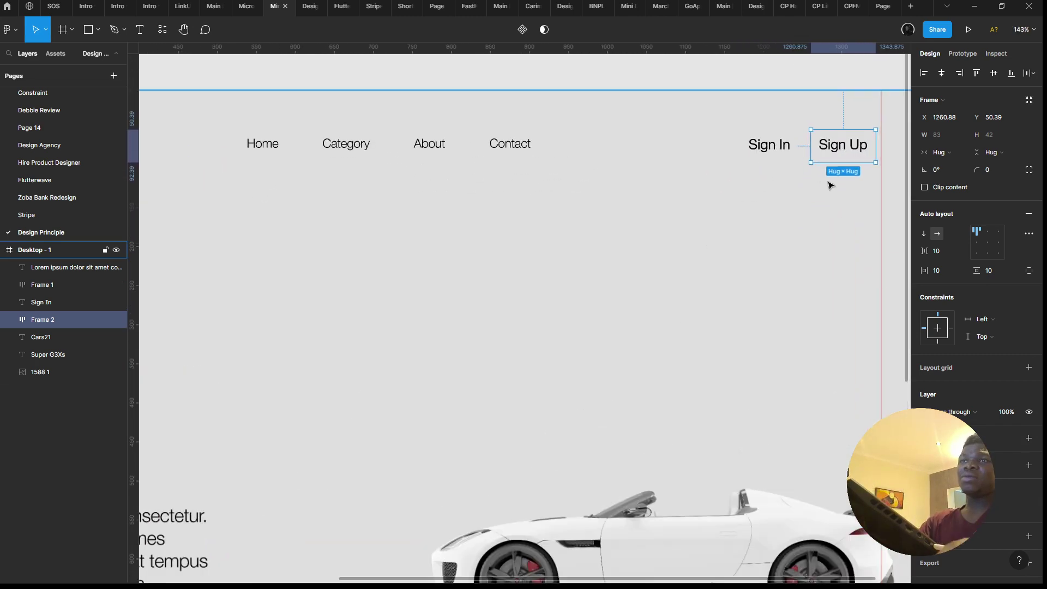
pyautogui.click(1028, 441)
pyautogui.hscroll(3, 853, 346)
pyautogui.click(927, 456)
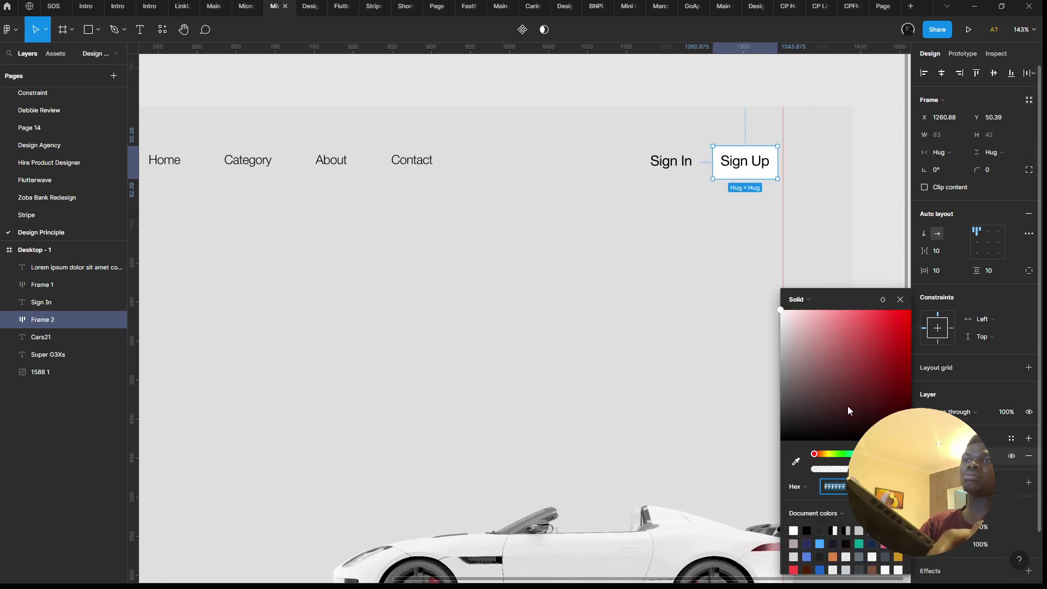
pyautogui.moveTo(848, 406); pyautogui.dragTo(746, 427)
# Step: Change the colour of the Sign Up text inside its dark button to white, FFFFFF
pyautogui.doubleClick(753, 172)
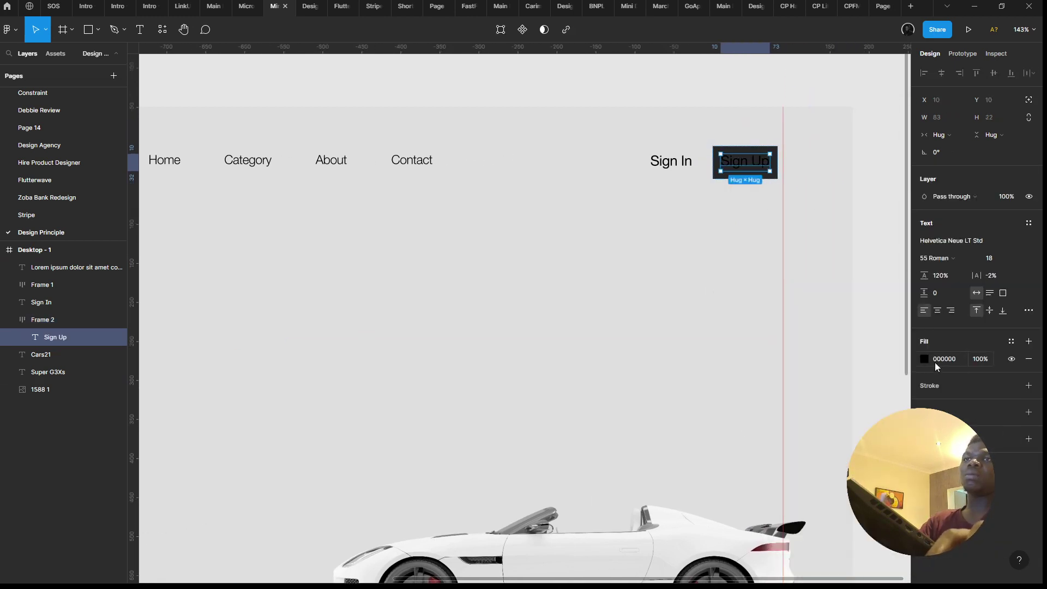
pyautogui.click(923, 359)
pyautogui.moveTo(902, 357); pyautogui.dragTo(585, 133)
pyautogui.click(695, 176)
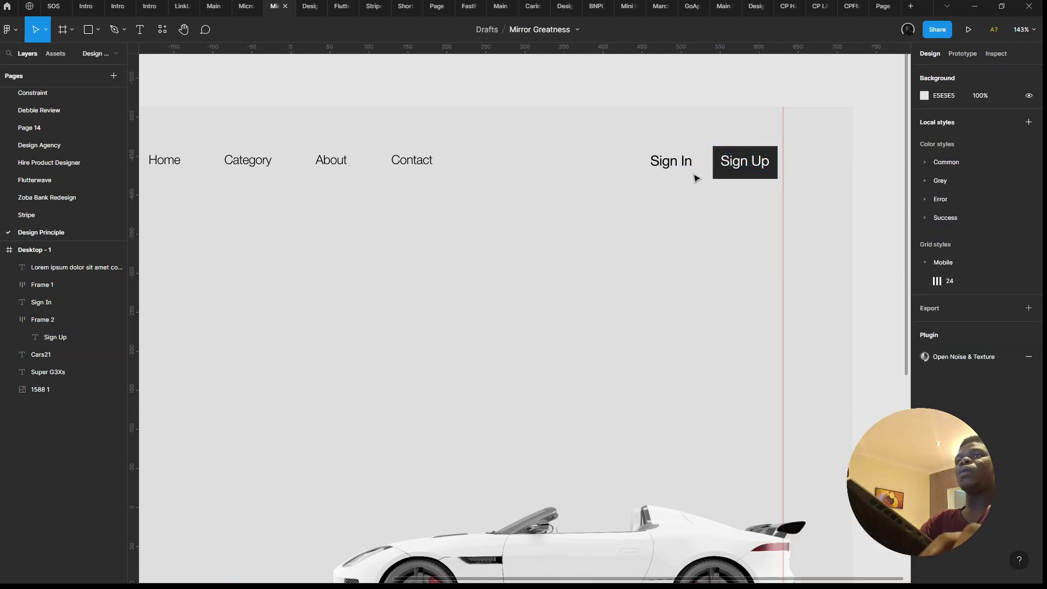
# Step: Move the Sign Up button so its right edge meets the right guide, and place the Sign In text further left of it
pyautogui.click(745, 163)
pyautogui.scroll(-4, 797, 188)
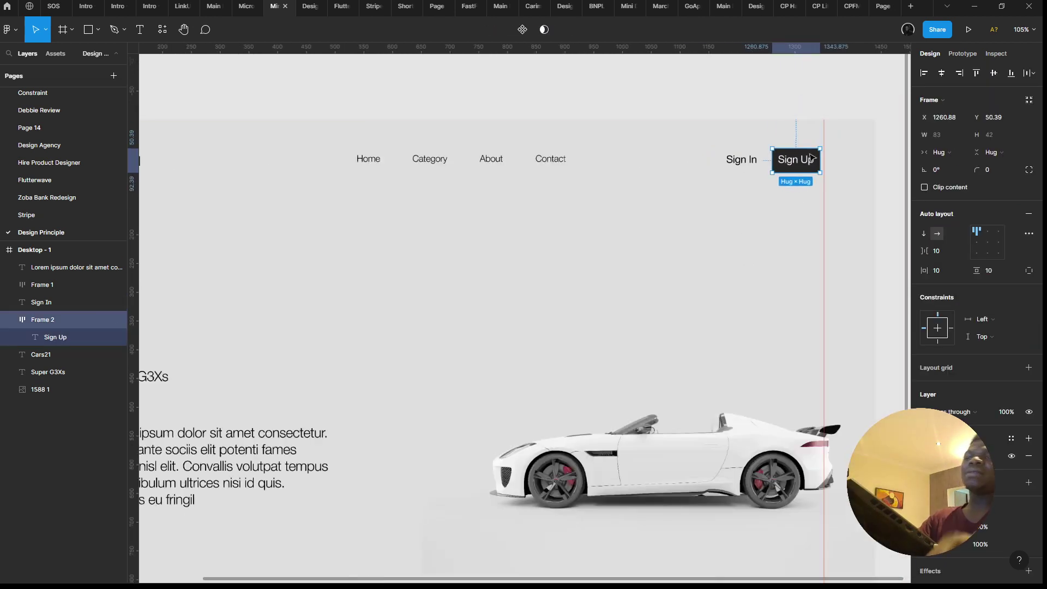
pyautogui.scroll(-4, 812, 159)
pyautogui.scroll(4, 796, 186)
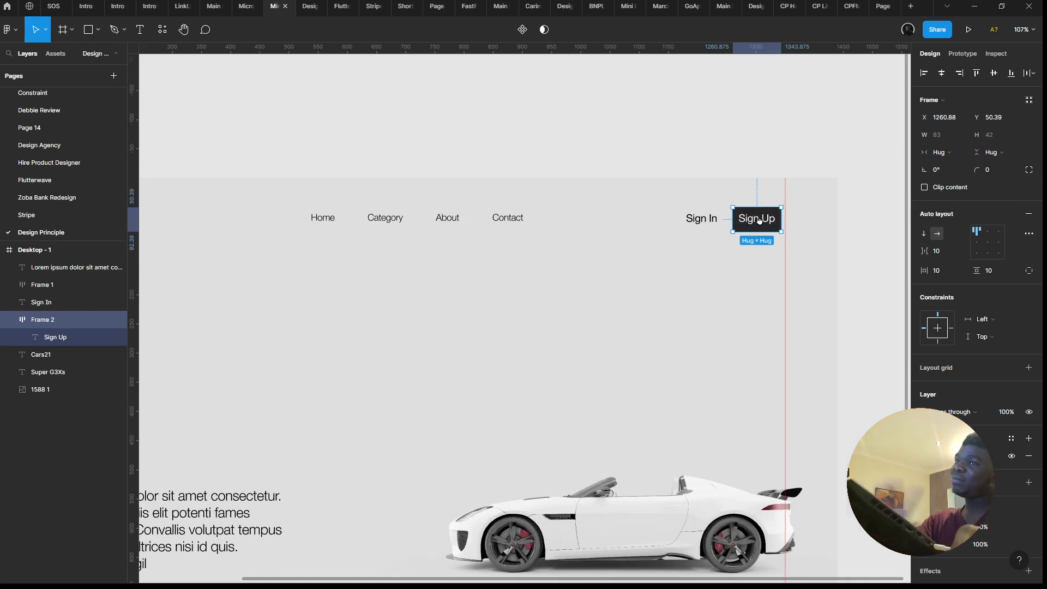
pyautogui.click(652, 196)
pyautogui.scroll(4, 605, 170)
pyautogui.moveTo(604, 170); pyautogui.dragTo(788, 254)
pyautogui.click(737, 277)
pyautogui.moveTo(683, 249); pyautogui.dragTo(656, 251)
# Step: Set the horizontal padding of the Sign Up button to 32, keeping its item spacing at 10
pyautogui.click(783, 240)
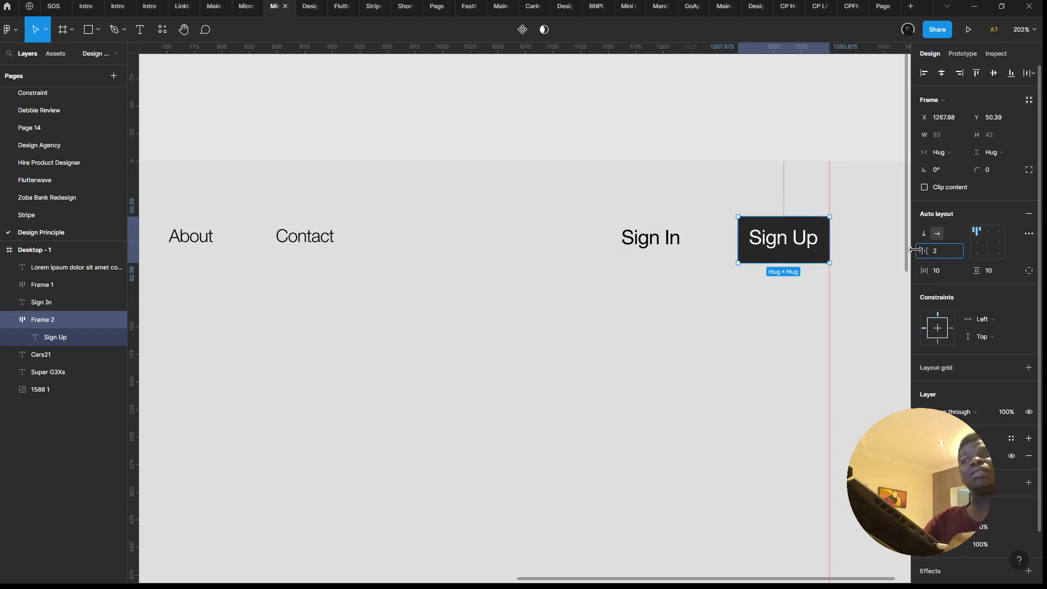
pyautogui.moveTo(916, 250); pyautogui.dragTo(944, 272)
pyautogui.hotkey('ctrl', 'z')
pyautogui.click(943, 272)
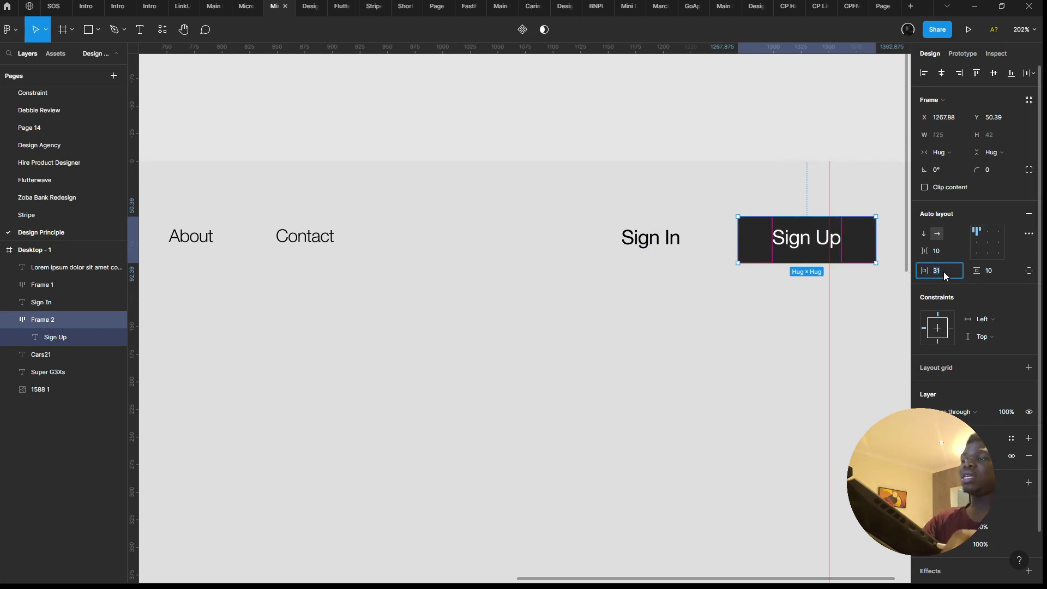
pyautogui.write('24')
pyautogui.press('Return')
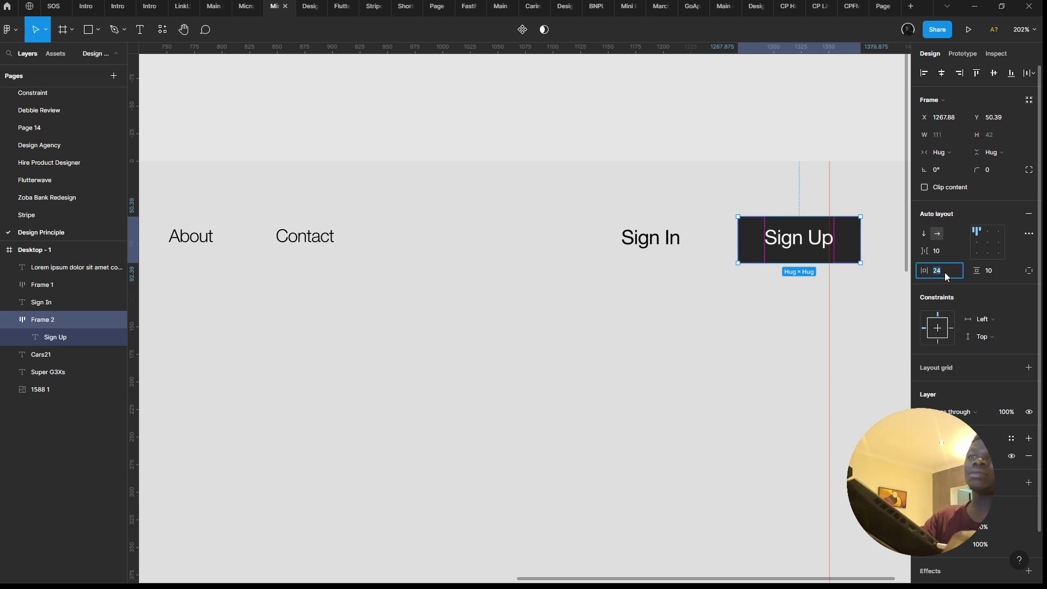
pyautogui.press('Return')
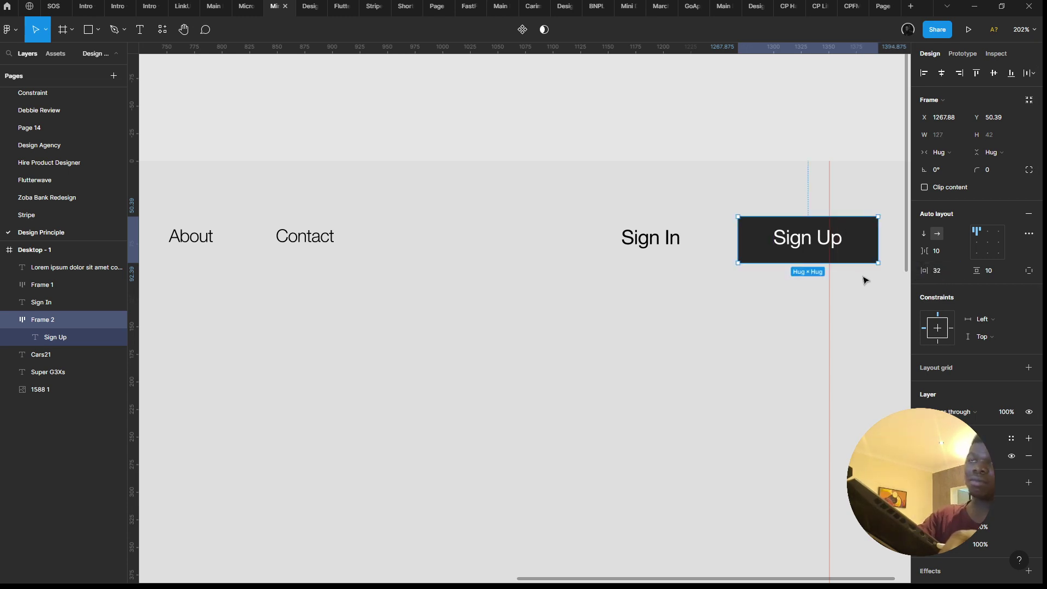
# Step: Move the widened Sign Up button back onto the right guide and shift Sign In left to widen the gap between them
pyautogui.click(866, 279)
pyautogui.moveTo(866, 261); pyautogui.dragTo(818, 262)
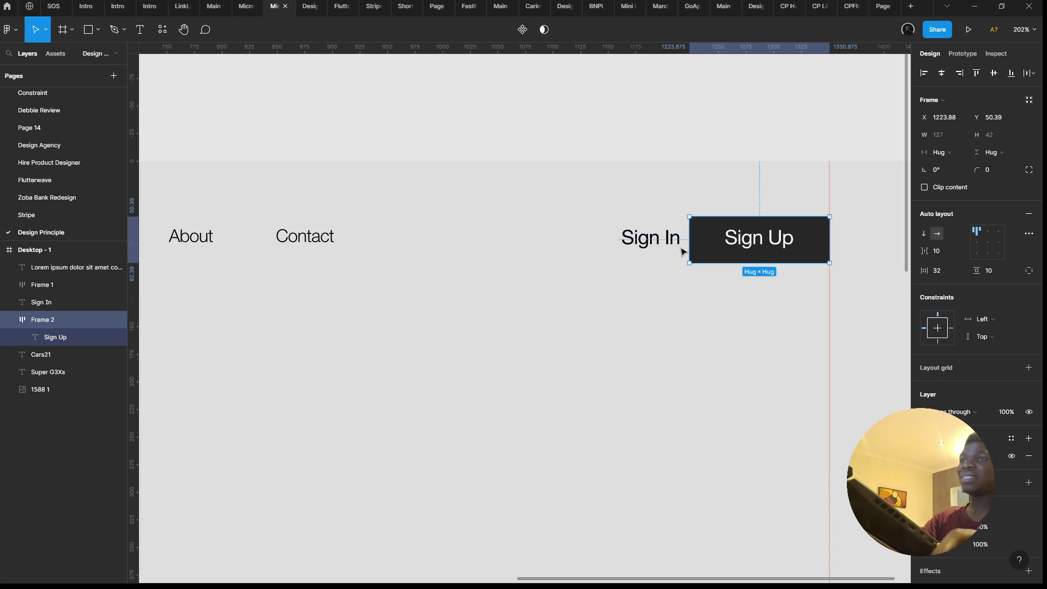
pyautogui.moveTo(663, 241); pyautogui.dragTo(636, 246)
pyautogui.doubleClick(748, 240)
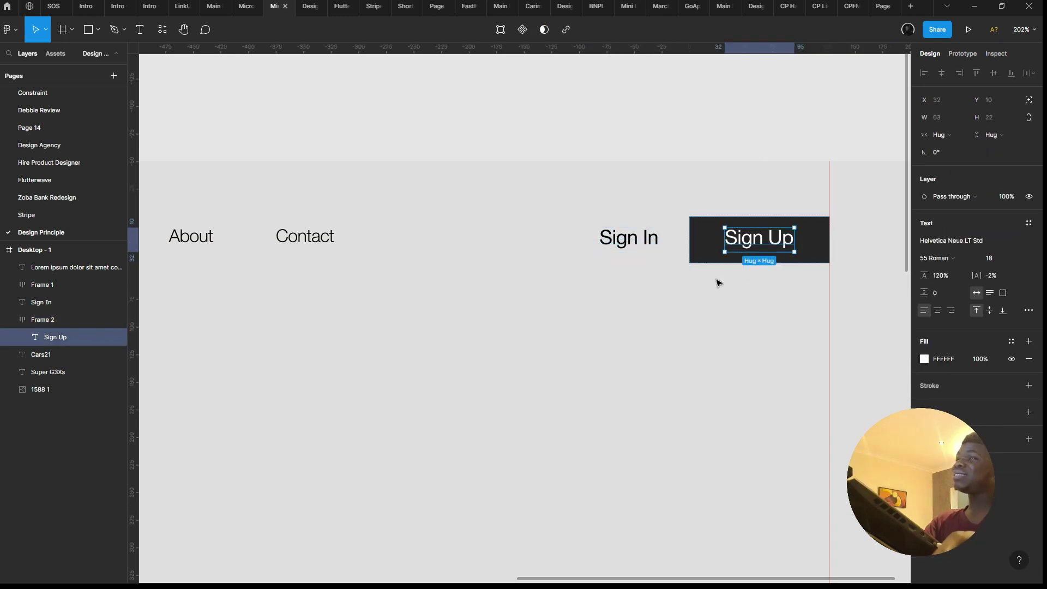
pyautogui.click(704, 325)
# Step: Increase the Sign Up button's vertical padding and move the button up so its label lines up with Sign In
pyautogui.click(773, 236)
pyautogui.moveTo(976, 270); pyautogui.dragTo(981, 276)
pyautogui.click(781, 309)
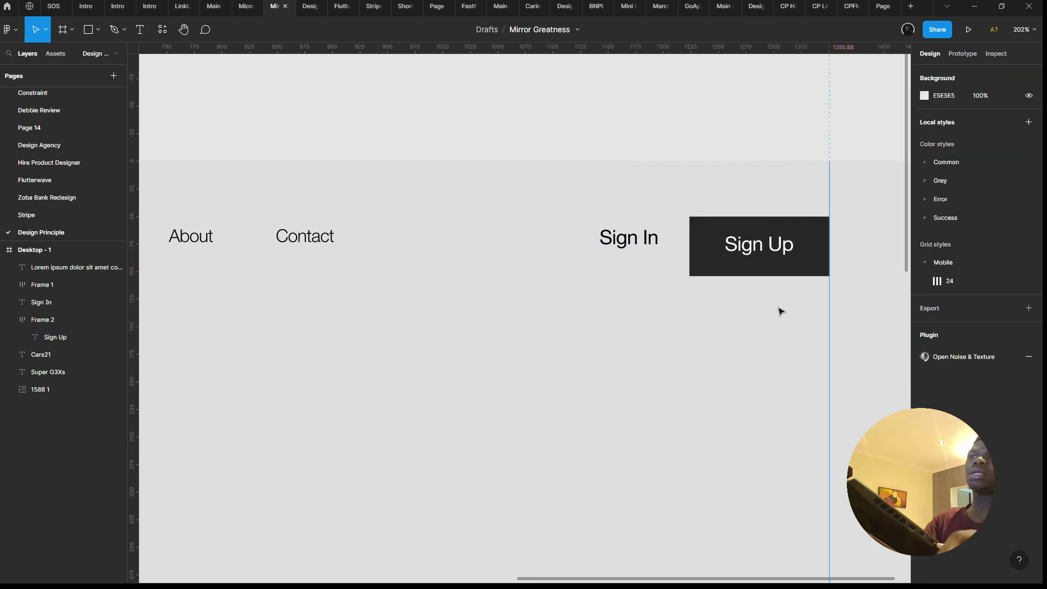
pyautogui.moveTo(787, 268); pyautogui.dragTo(789, 261)
pyautogui.click(748, 278)
pyautogui.hscroll(5, 630, 280)
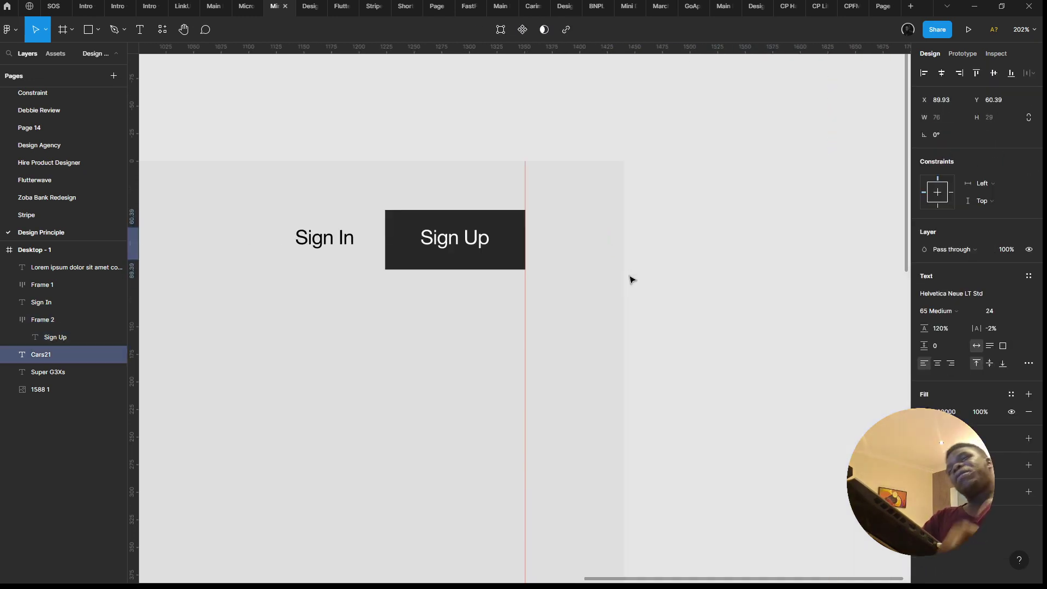
# Step: Enlarge the Super G3Xs heading through font size 64 to 96, and move it up clear of the paragraph
pyautogui.scroll(-10, 626, 269)
pyautogui.scroll(2, 691, 285)
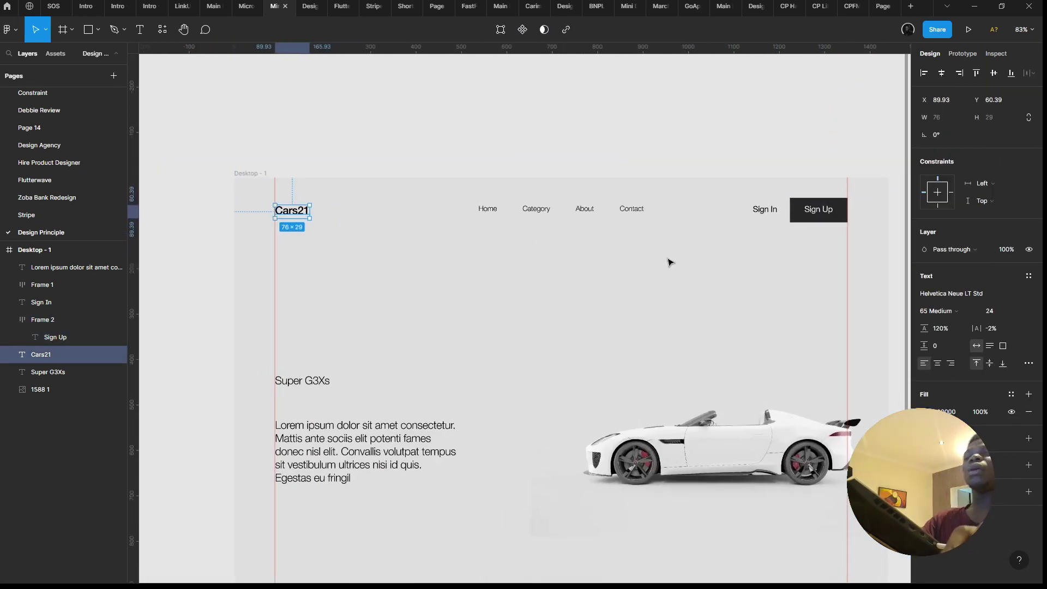
pyautogui.moveTo(669, 262); pyautogui.dragTo(627, 184)
pyautogui.moveTo(226, 243); pyautogui.dragTo(343, 306)
pyautogui.click(345, 298)
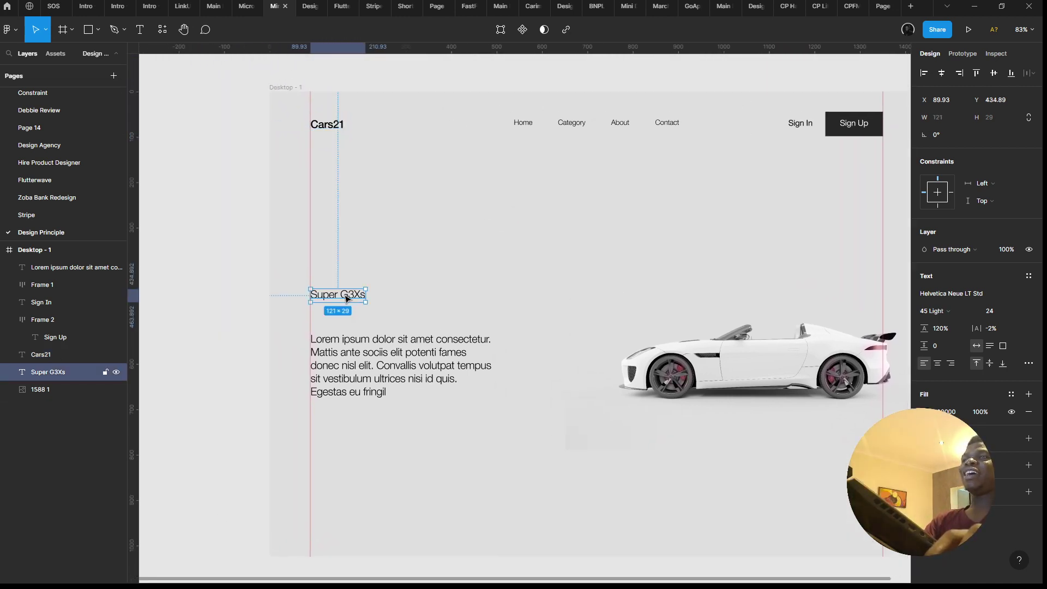
pyautogui.click(1010, 311)
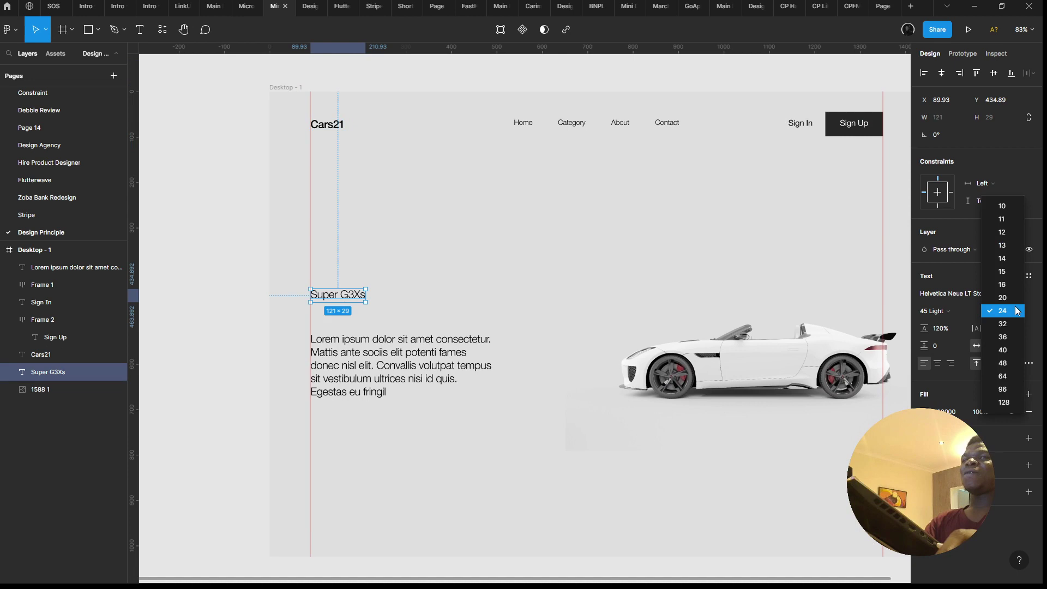
pyautogui.click(1003, 376)
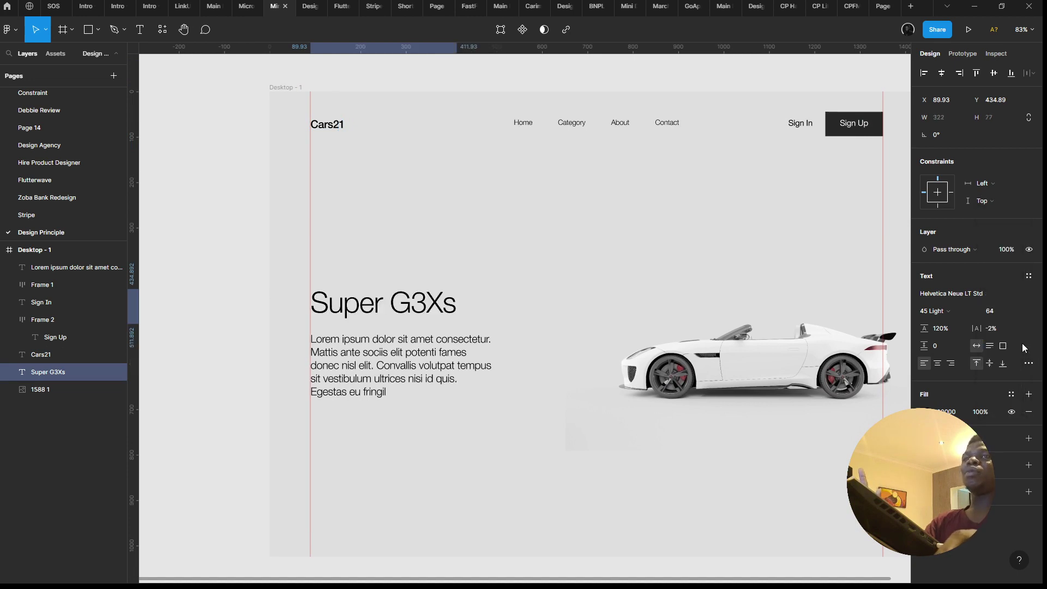
pyautogui.click(1024, 312)
pyautogui.click(1023, 312)
pyautogui.click(1009, 316)
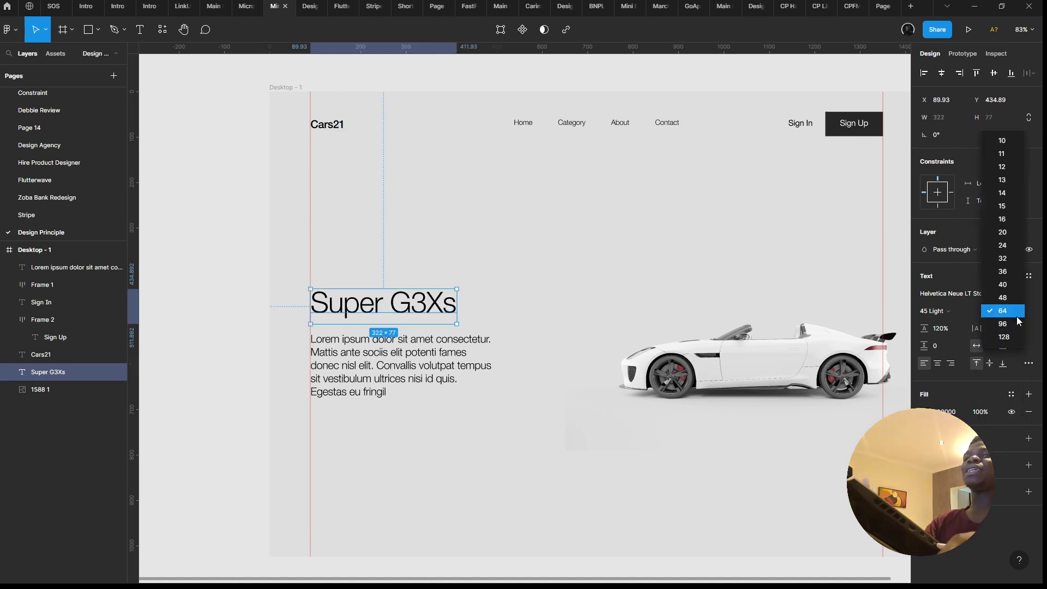
pyautogui.click(998, 325)
pyautogui.moveTo(489, 315); pyautogui.dragTo(487, 292)
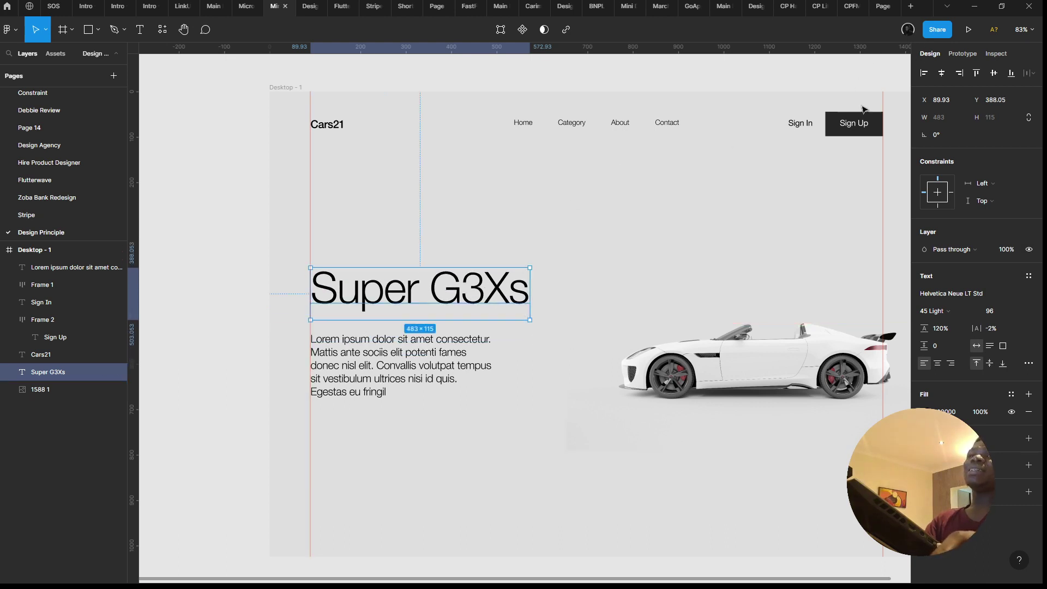
# Step: Preview the landing page as a prototype, dismiss the sharing dialog, and return to the design file
pyautogui.click(730, 180)
pyautogui.click(977, 31)
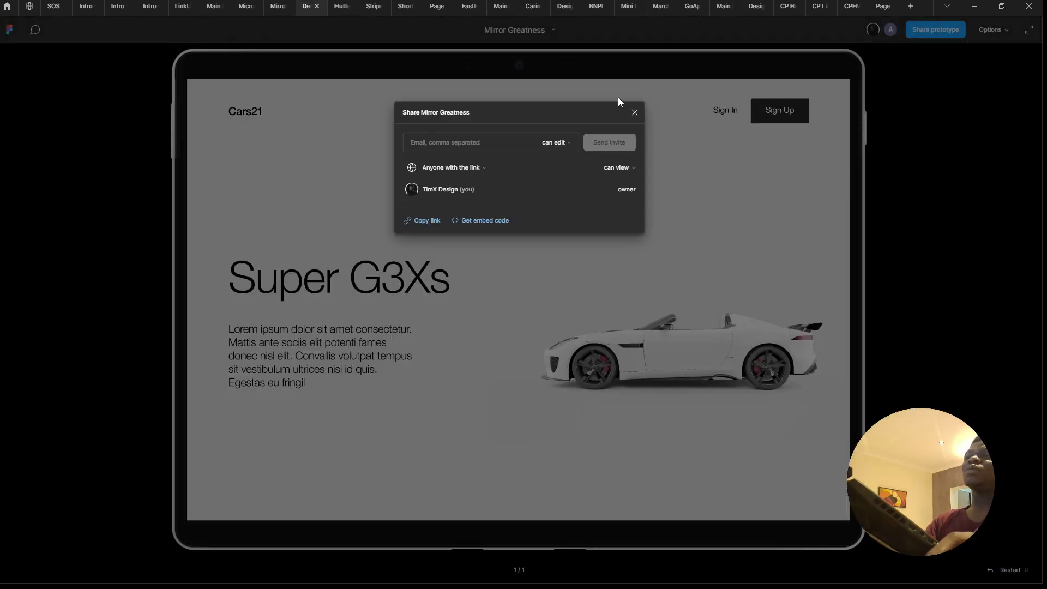
pyautogui.click(633, 109)
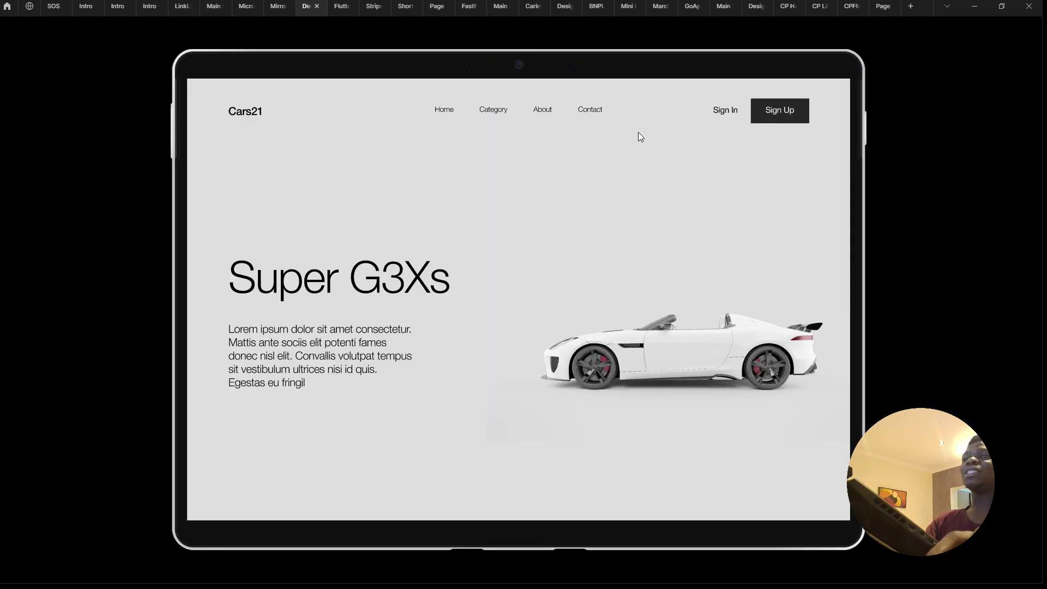
pyautogui.click(290, 4)
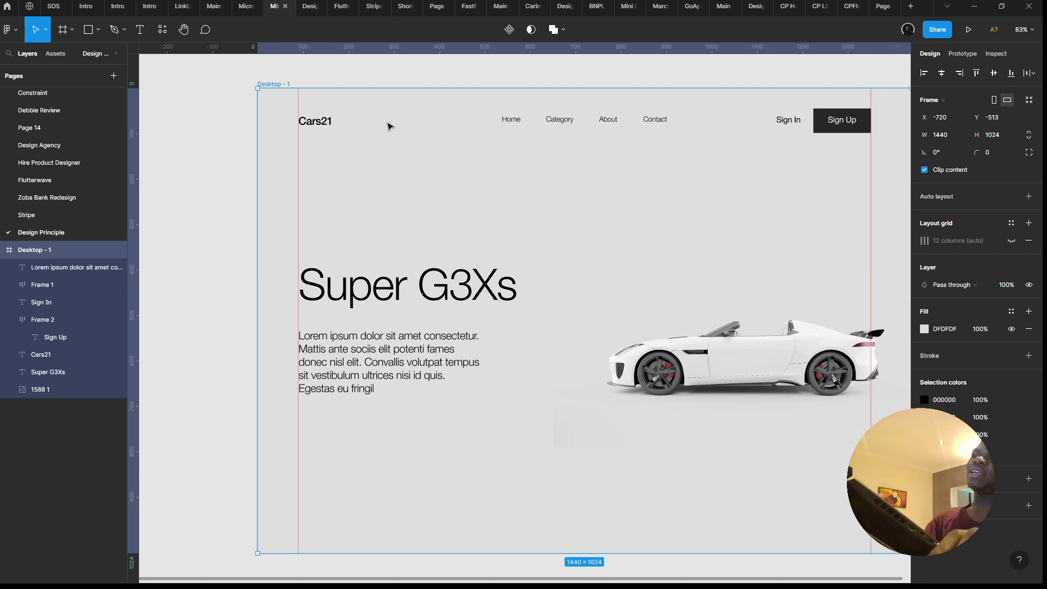
# Step: Widen the Lorem ipsum paragraph's text box to about 493 px so it roughly matches the heading's width
pyautogui.scroll(-5, 326, 326)
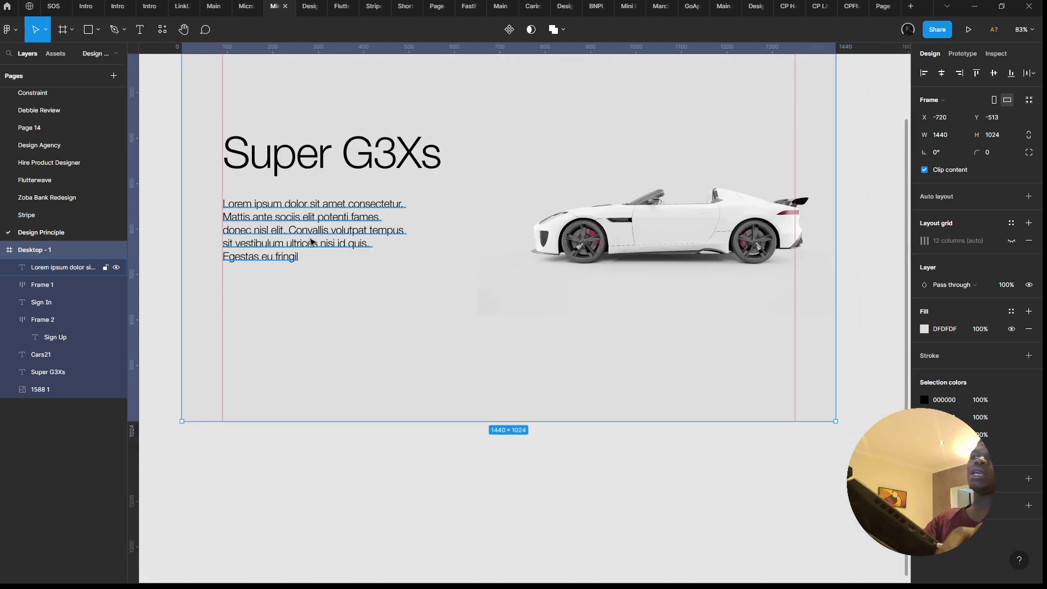
pyautogui.click(370, 241)
pyautogui.moveTo(407, 216); pyautogui.dragTo(447, 214)
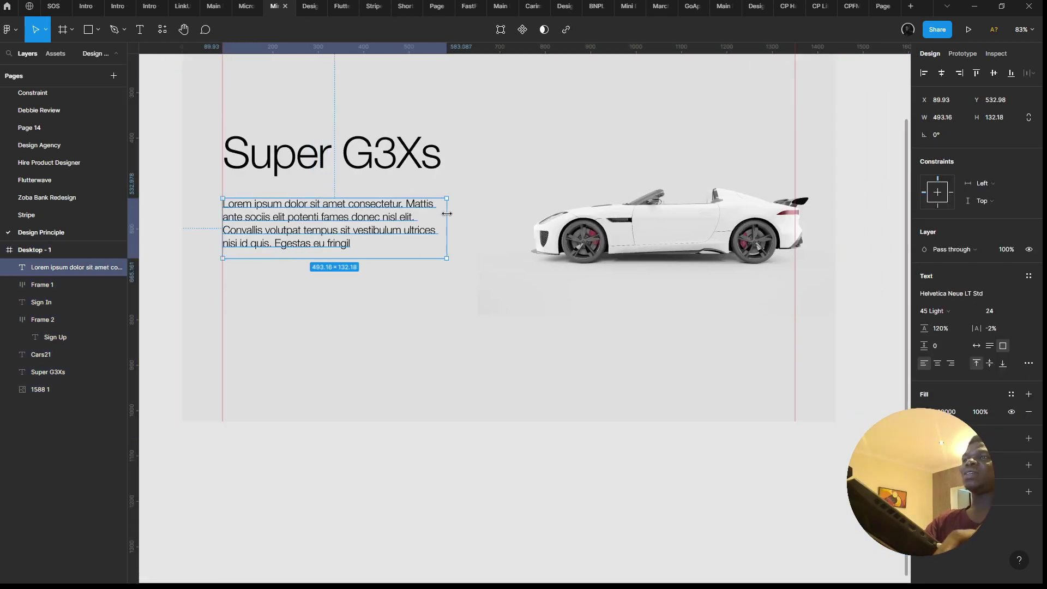
# Step: Examine how the paragraph's line endings compare with the width of the Super G3Xs heading above it
pyautogui.scroll(5, 309, 218)
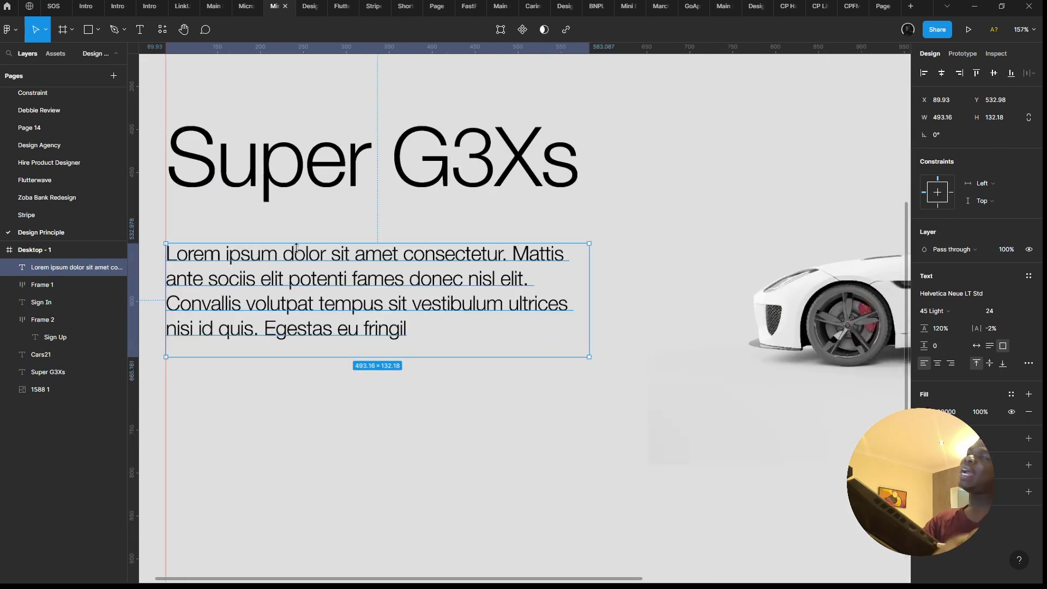
pyautogui.hscroll(-3, 463, 292)
pyautogui.scroll(2, 456, 294)
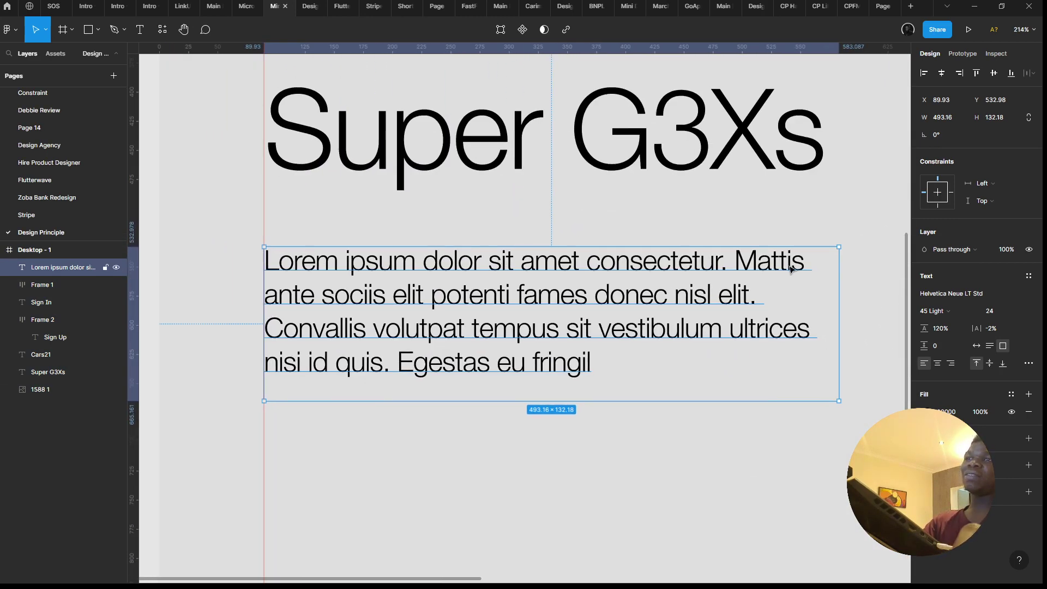
pyautogui.doubleClick(812, 269)
pyautogui.moveTo(813, 269)
pyautogui.mouseDown()
pyautogui.moveTo(260, 247)
pyautogui.moveTo(805, 262)
pyautogui.mouseUp()
pyautogui.click(679, 210)
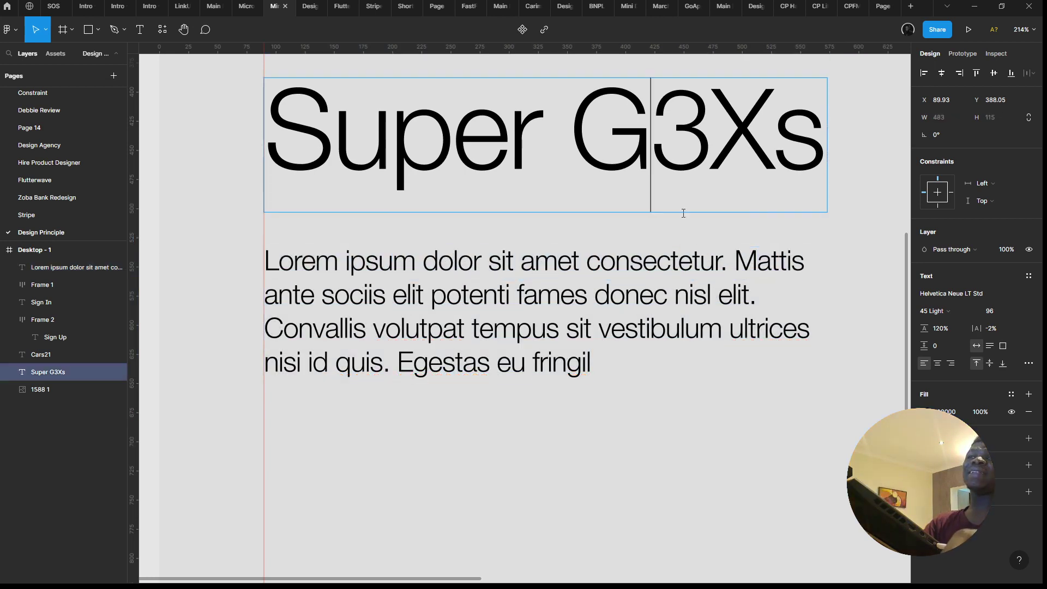
pyautogui.hscroll(2, 563, 278)
pyautogui.scroll(1, 563, 278)
pyautogui.scroll(-3, 564, 279)
pyautogui.scroll(3, 564, 280)
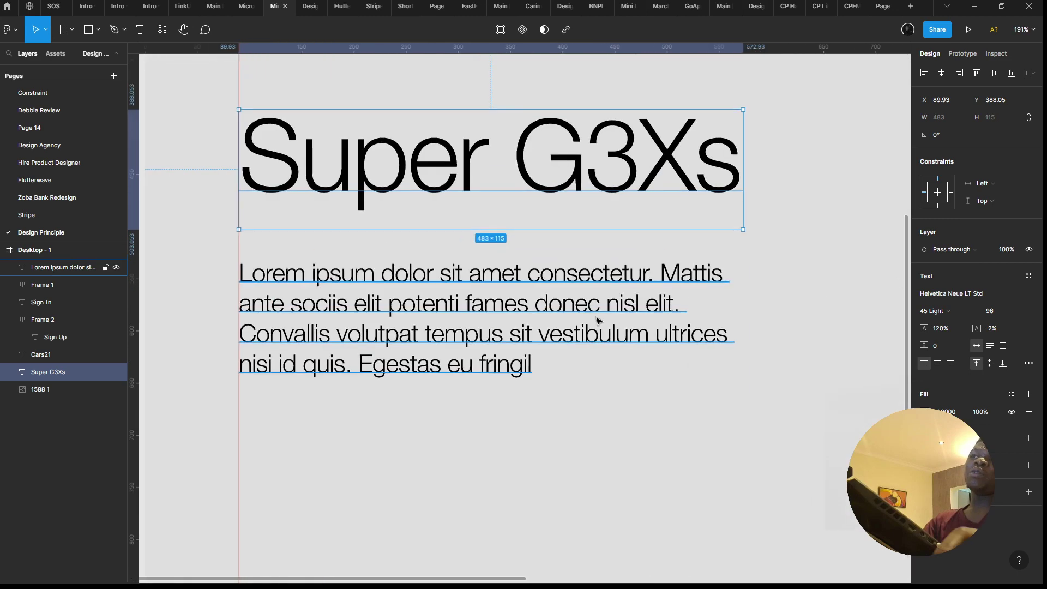
pyautogui.hscroll(4, 491, 260)
# Step: Try wider and narrower text boxes for the Lorem ipsum paragraph to compare line lengths, undoing each resize
pyautogui.click(491, 260)
pyautogui.scroll(-3, 491, 260)
pyautogui.moveTo(540, 247); pyautogui.dragTo(685, 248)
pyautogui.hotkey('ctrl', 'z')
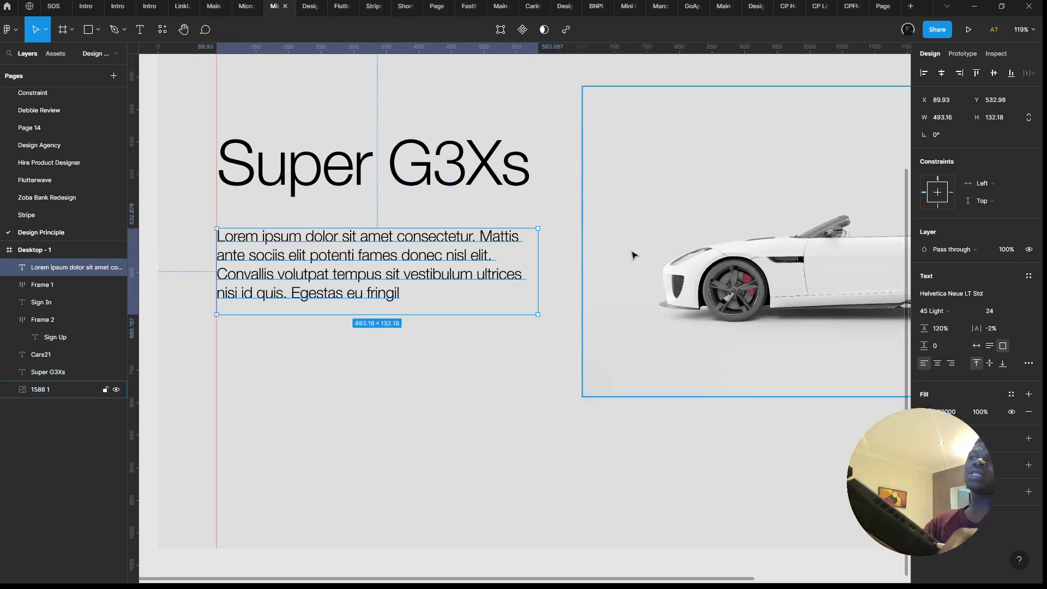
pyautogui.moveTo(539, 257); pyautogui.dragTo(490, 249)
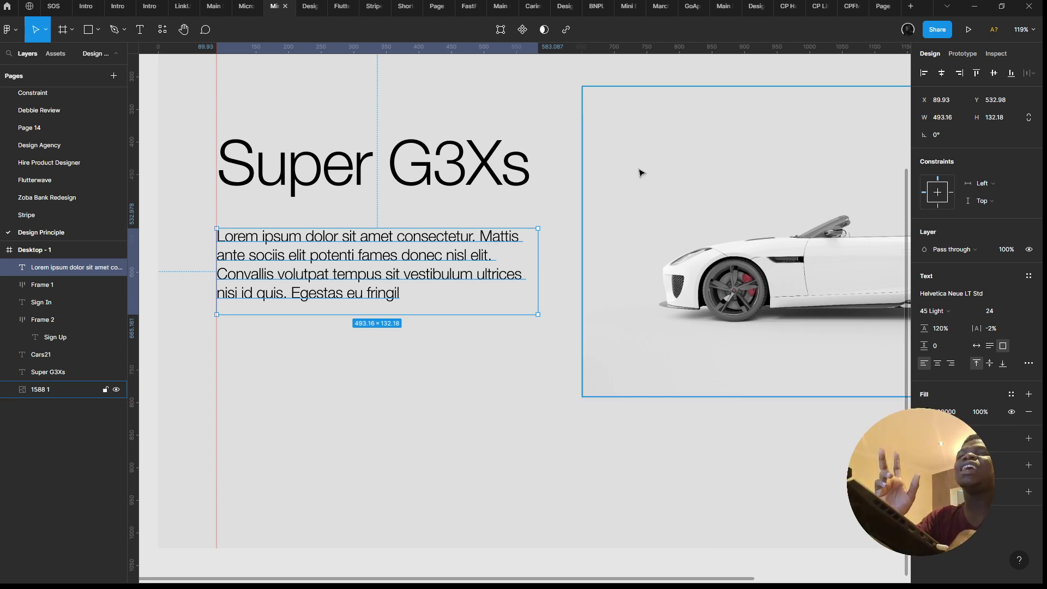
pyautogui.moveTo(539, 264); pyautogui.dragTo(661, 264)
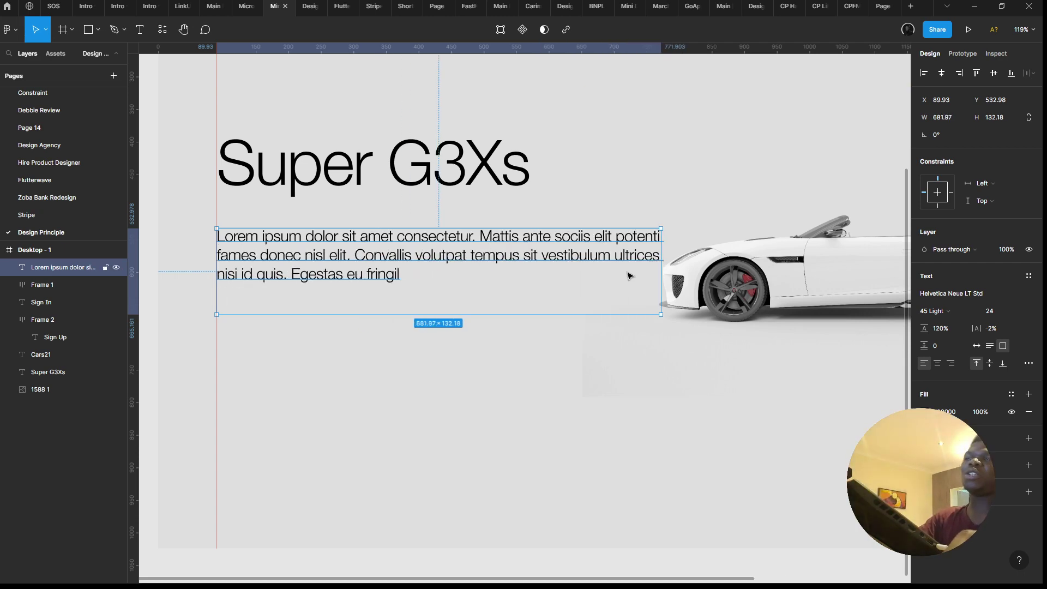
pyautogui.hotkey('ctrl', 'z')
# Step: Reduce the Lorem ipsum paragraph's font size to 18
pyautogui.scroll(-5, 545, 351)
pyautogui.scroll(3, 510, 346)
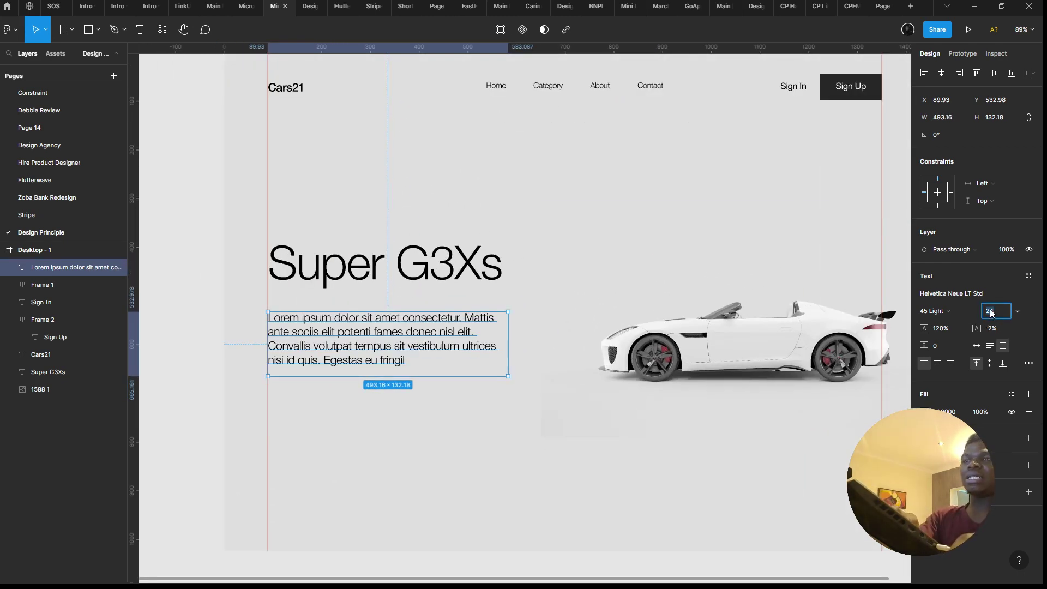
pyautogui.press('Down')
pyautogui.press('Down')
pyautogui.press('Down')
pyautogui.press('Down')
pyautogui.press('Down')
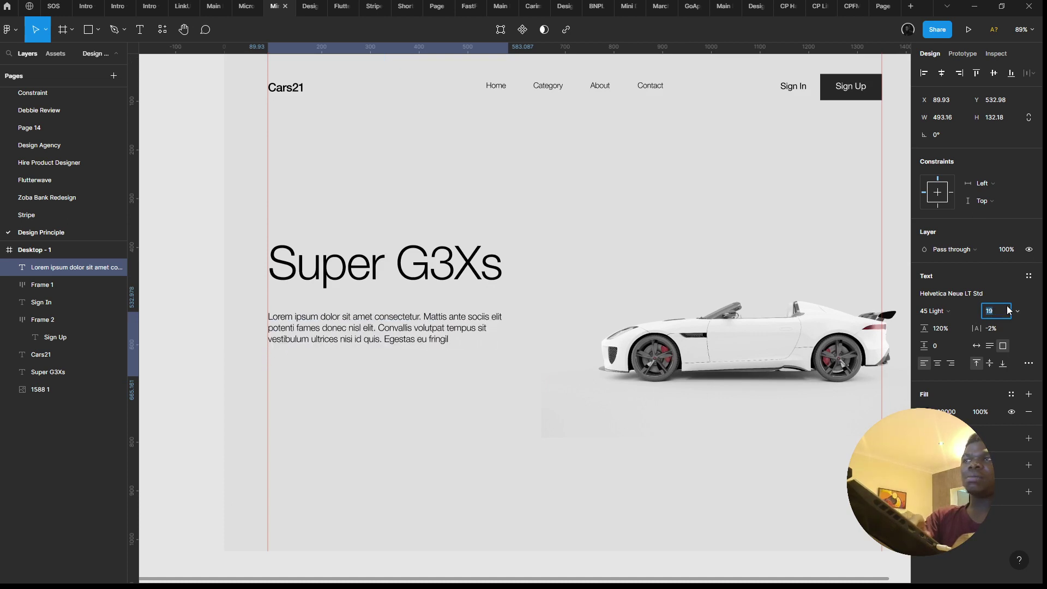
pyautogui.press('Down')
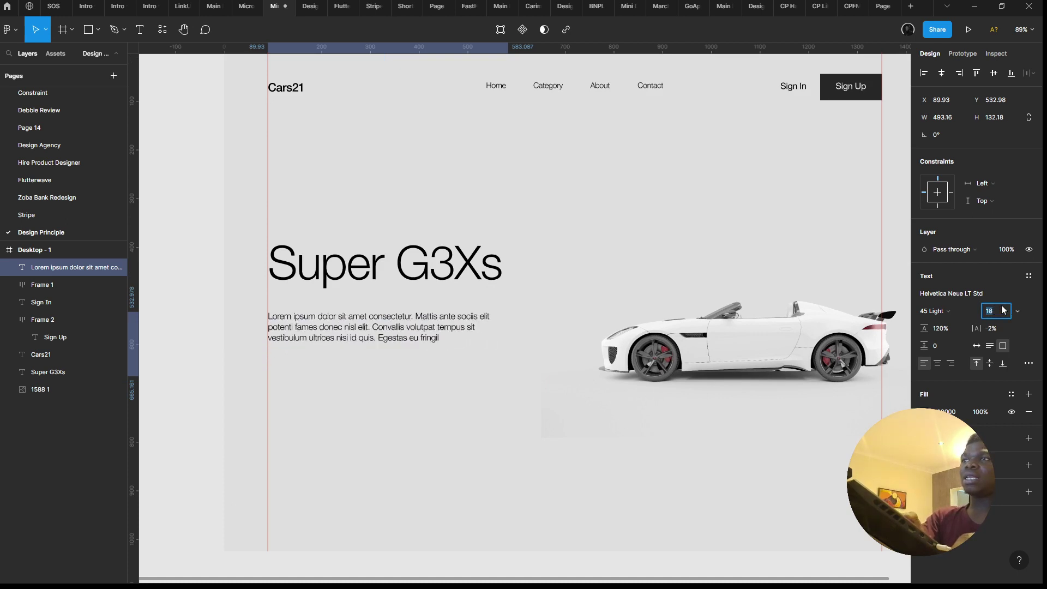
# Step: Shrink the paragraph's text box to about 380 px wide and 93 px high, fitting the smaller text
pyautogui.scroll(5, 541, 346)
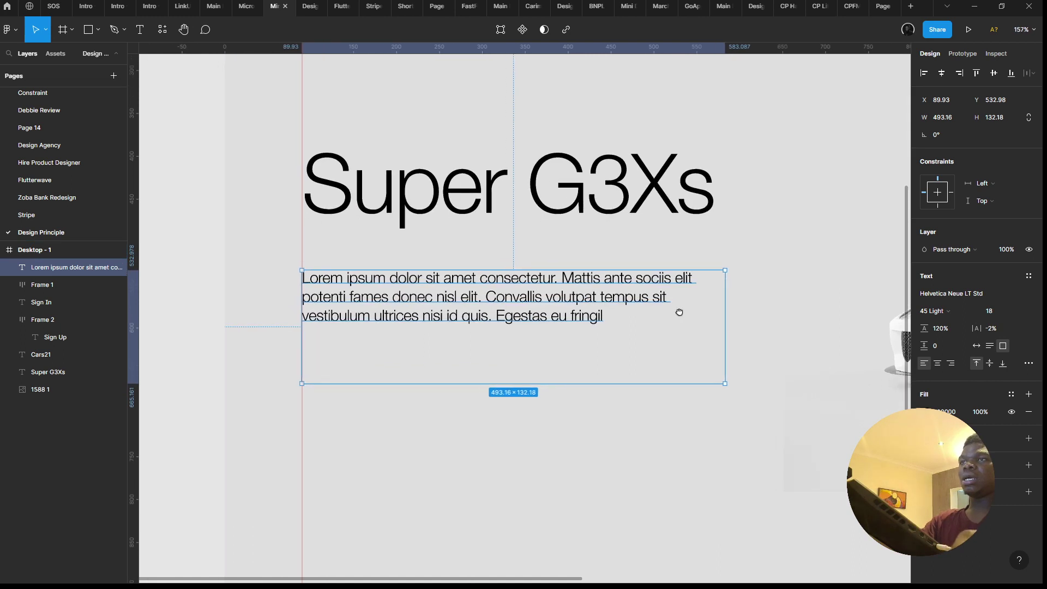
pyautogui.moveTo(762, 291); pyautogui.dragTo(663, 280)
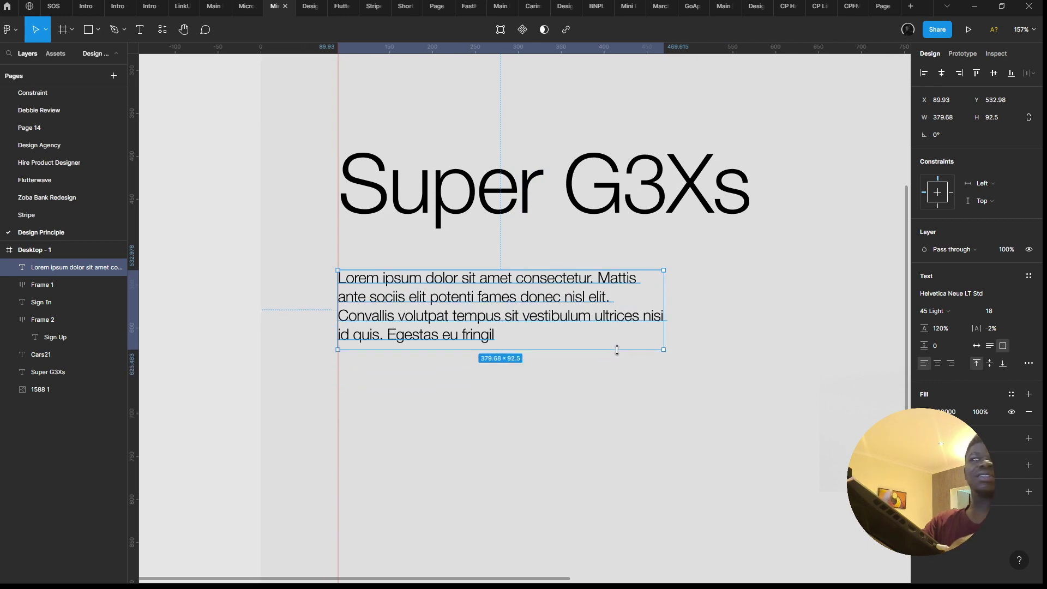
pyautogui.click(644, 382)
# Step: Move the Super G3Xs heading down to about Y 408, closer to the paragraph
pyautogui.scroll(-5, 648, 352)
pyautogui.scroll(3, 591, 358)
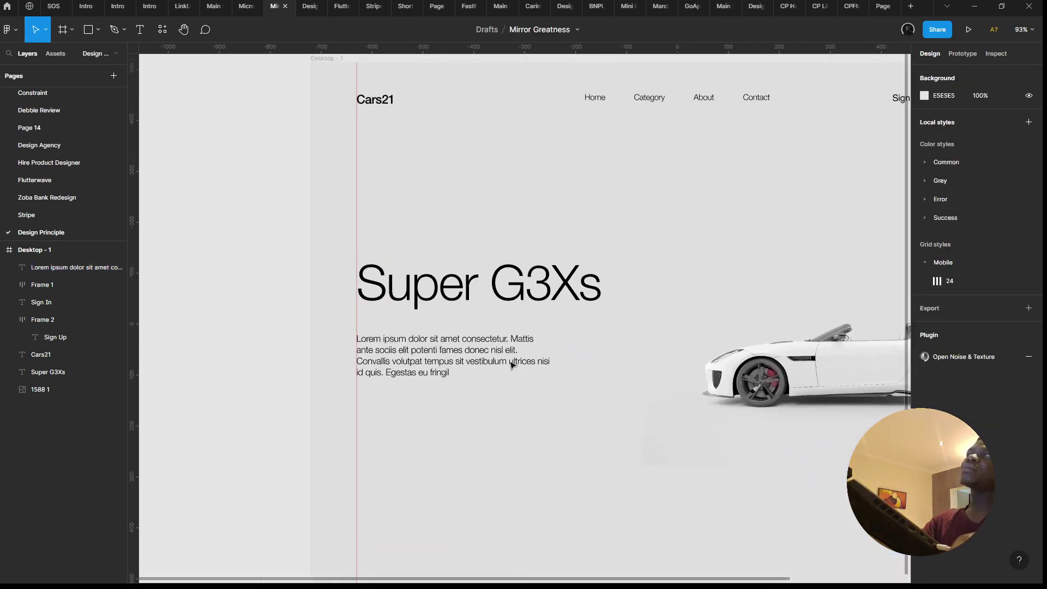
pyautogui.click(496, 293)
pyautogui.moveTo(497, 293); pyautogui.dragTo(497, 304)
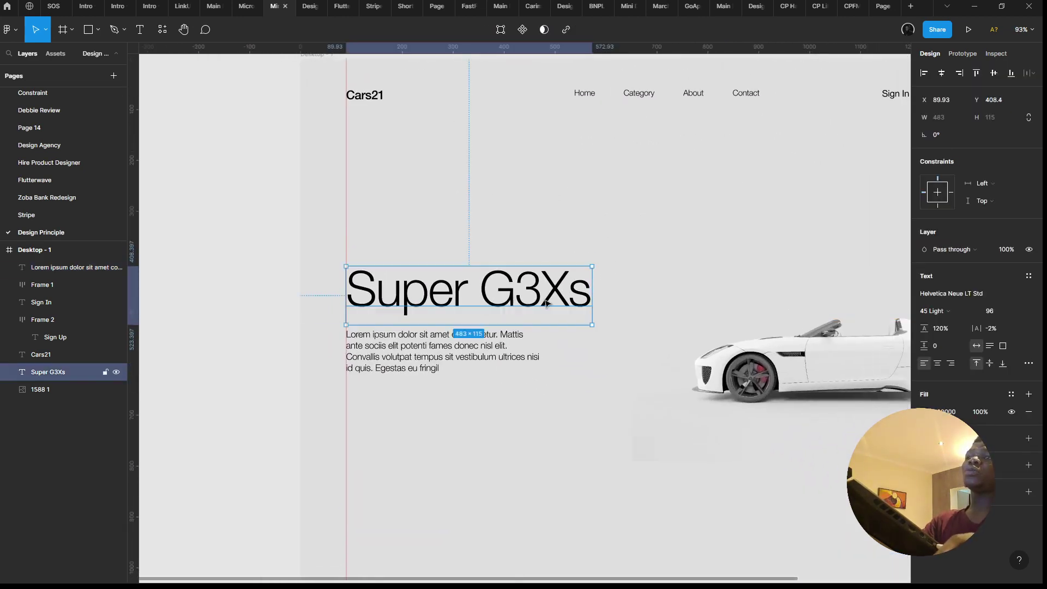
pyautogui.hscroll(3, 491, 316)
pyautogui.hscroll(-3, 453, 329)
pyautogui.scroll(-2, 564, 267)
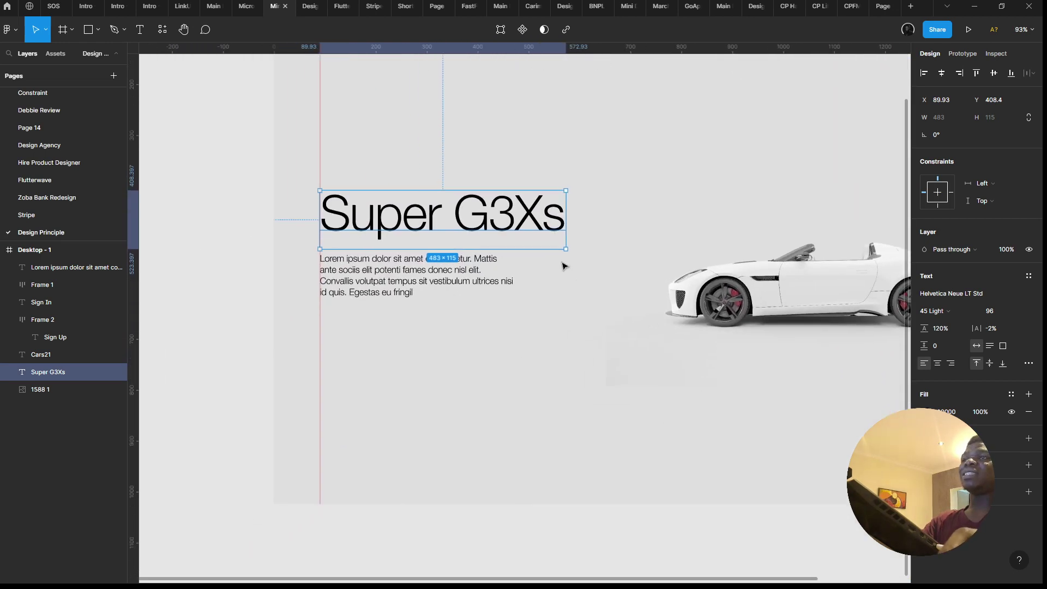
pyautogui.doubleClick(386, 230)
pyautogui.click(483, 270)
pyautogui.click(349, 212)
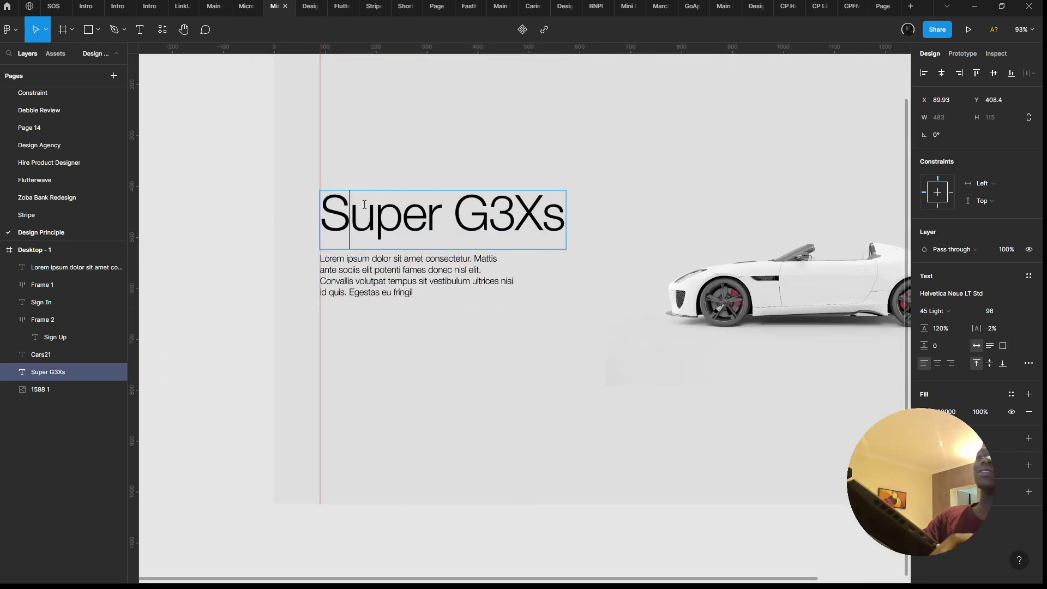
pyautogui.press('Escape')
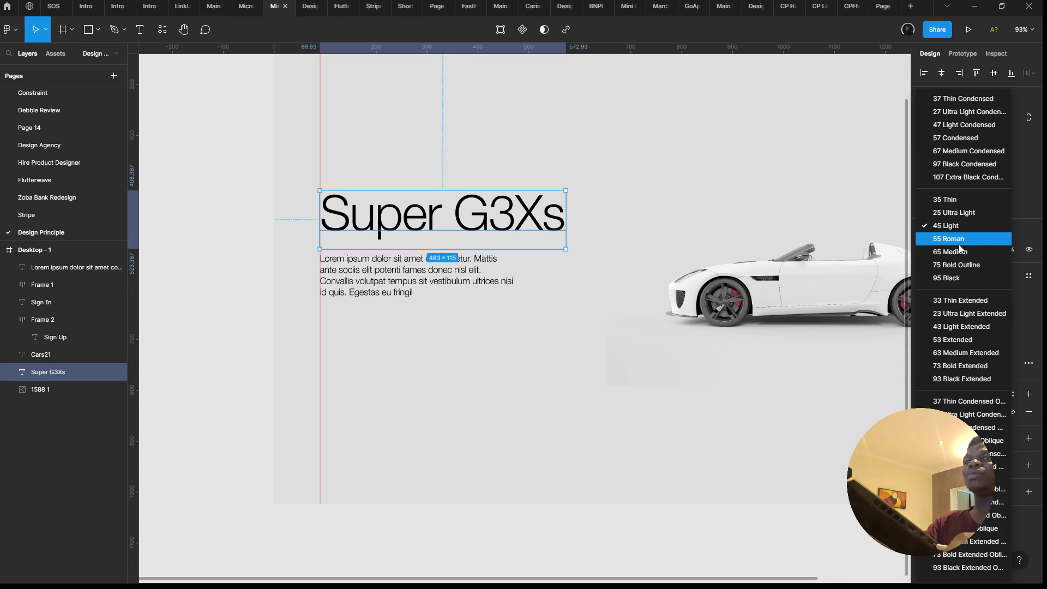
pyautogui.click(946, 225)
# Step: Preview the page with the tightened heading and paragraph as a prototype, and return to the design file
pyautogui.scroll(4, 662, 233)
pyautogui.hscroll(3, 662, 233)
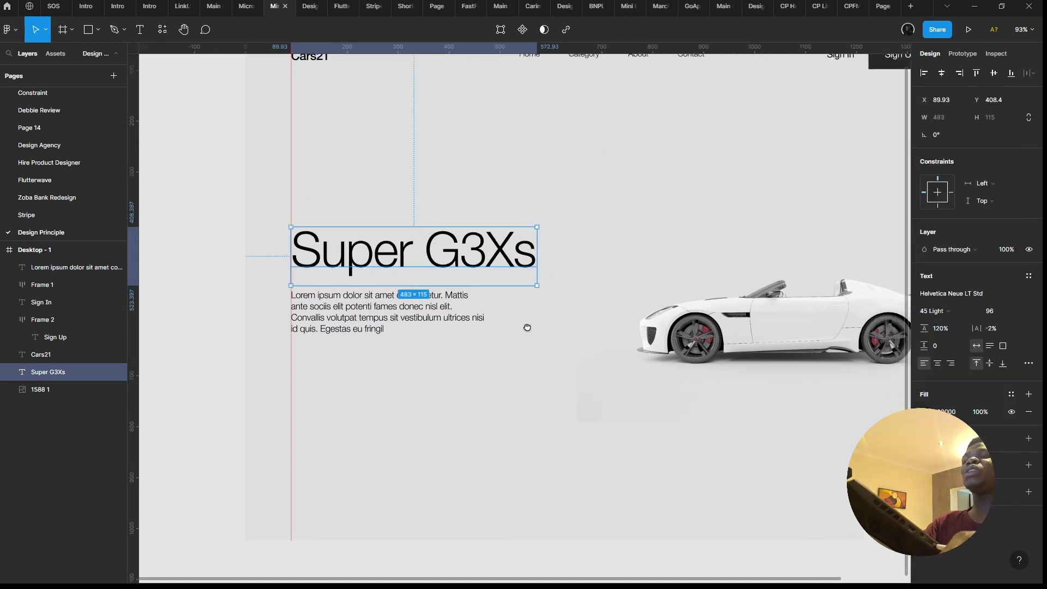
pyautogui.click(968, 30)
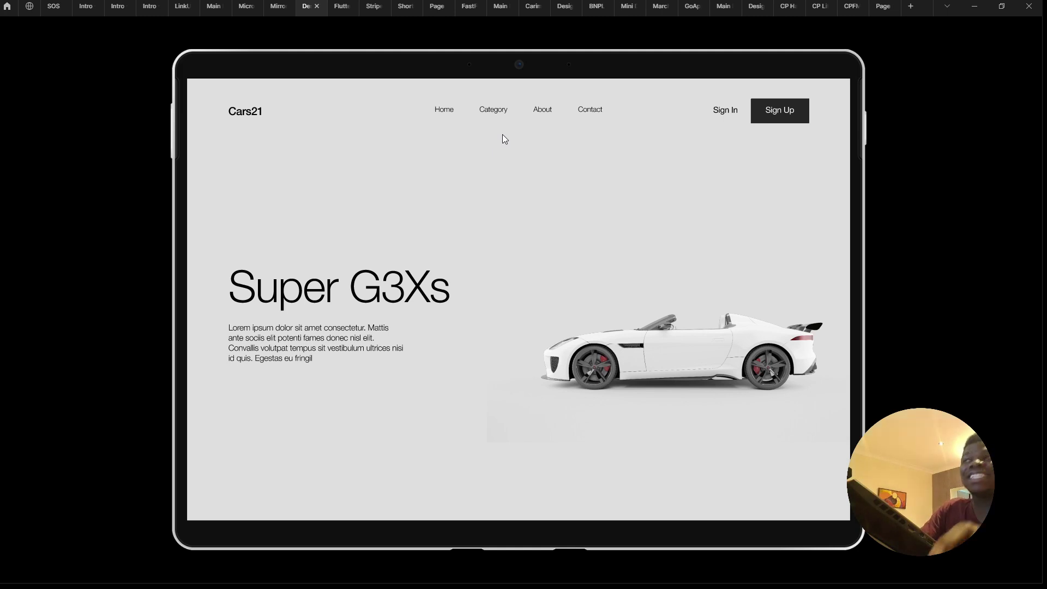
pyautogui.click(271, 4)
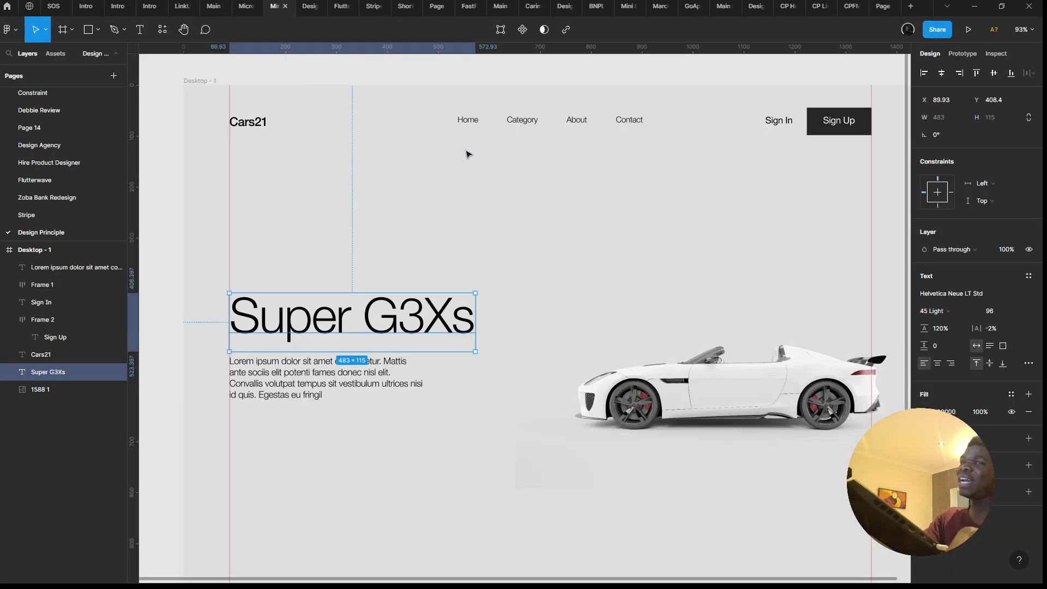
# Step: Set the Super G3Xs heading's font weight to 65 Medium and preview the page as a prototype
pyautogui.scroll(-1, 491, 158)
pyautogui.scroll(-3, 548, 283)
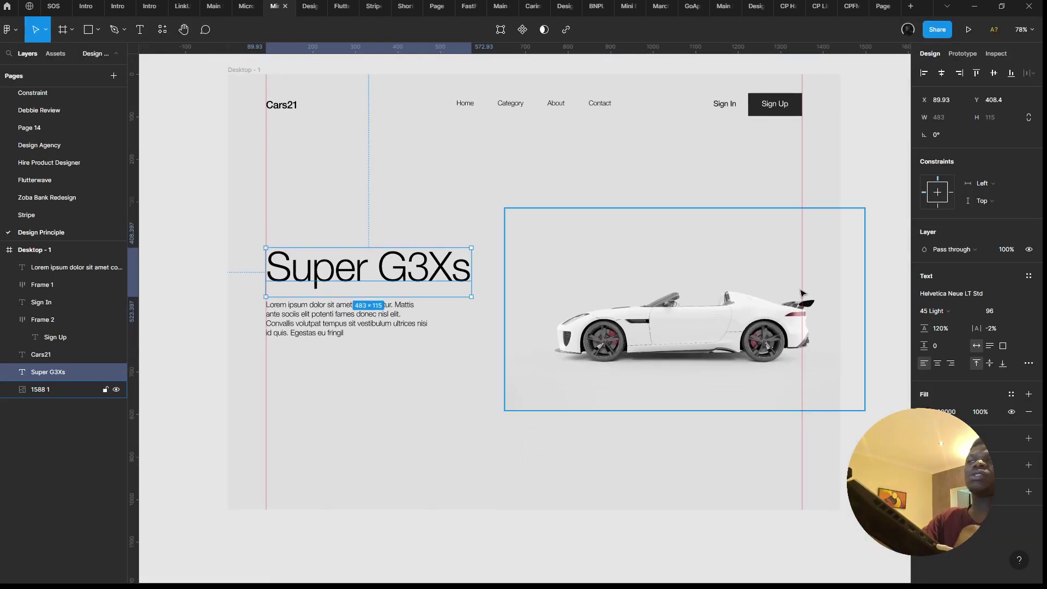
pyautogui.click(941, 313)
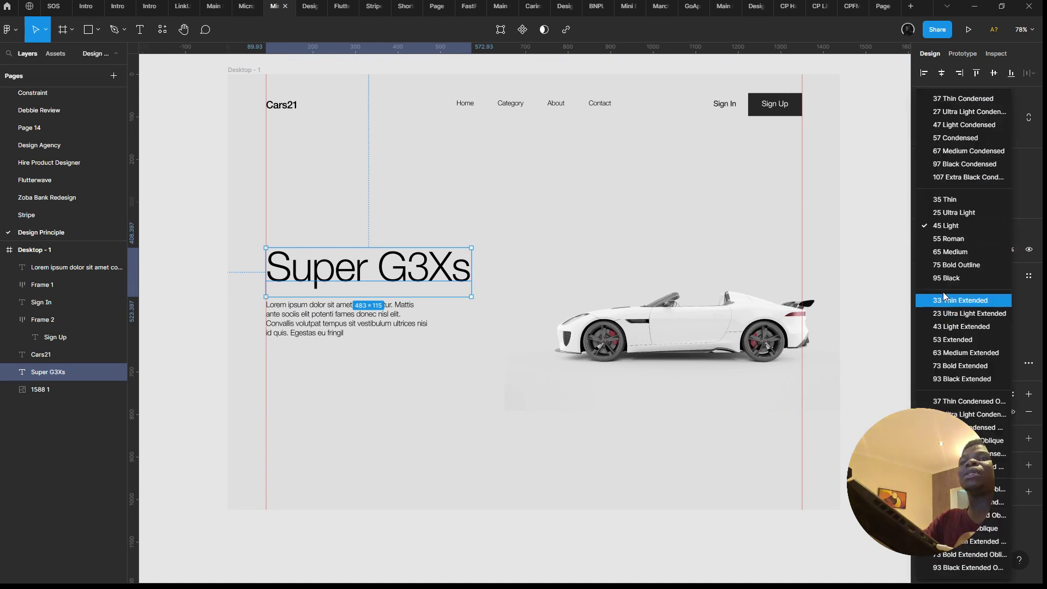
pyautogui.click(966, 255)
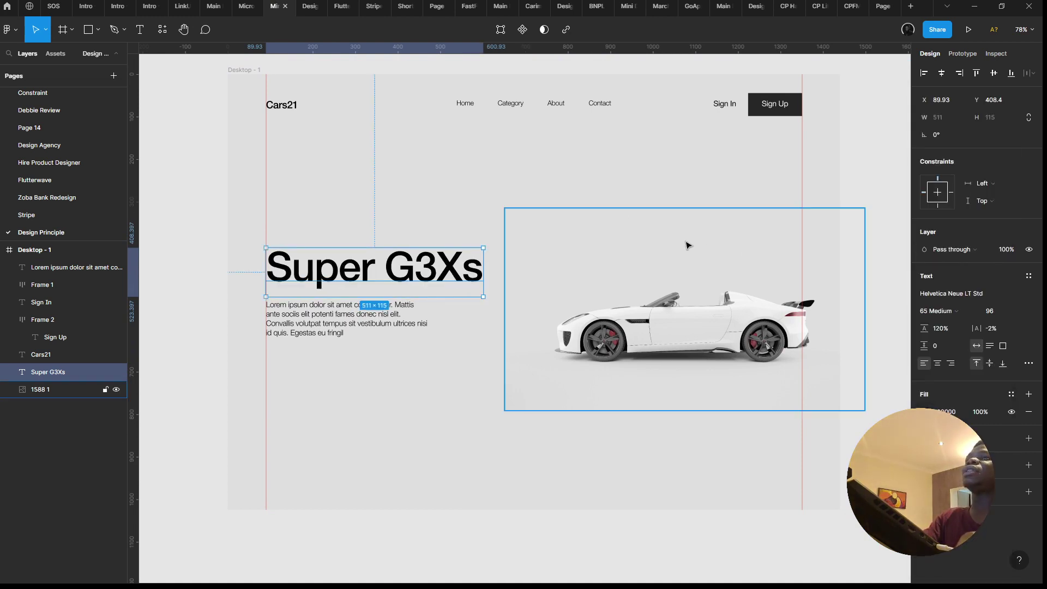
pyautogui.click(968, 30)
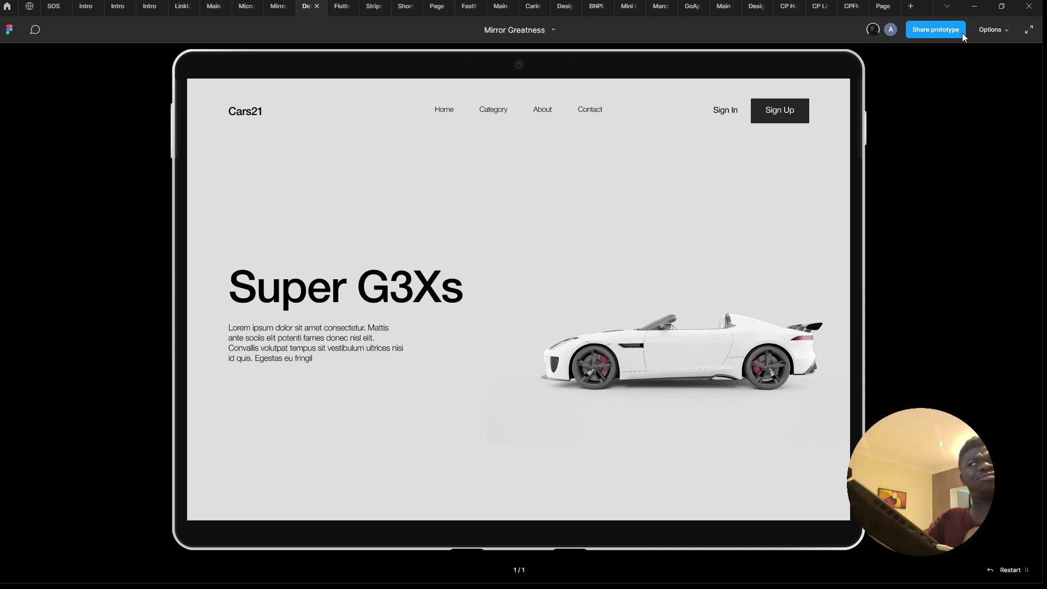
# Step: Return to the design file and enlarge the car image to about 1935 × 1088 px
pyautogui.click(278, 6)
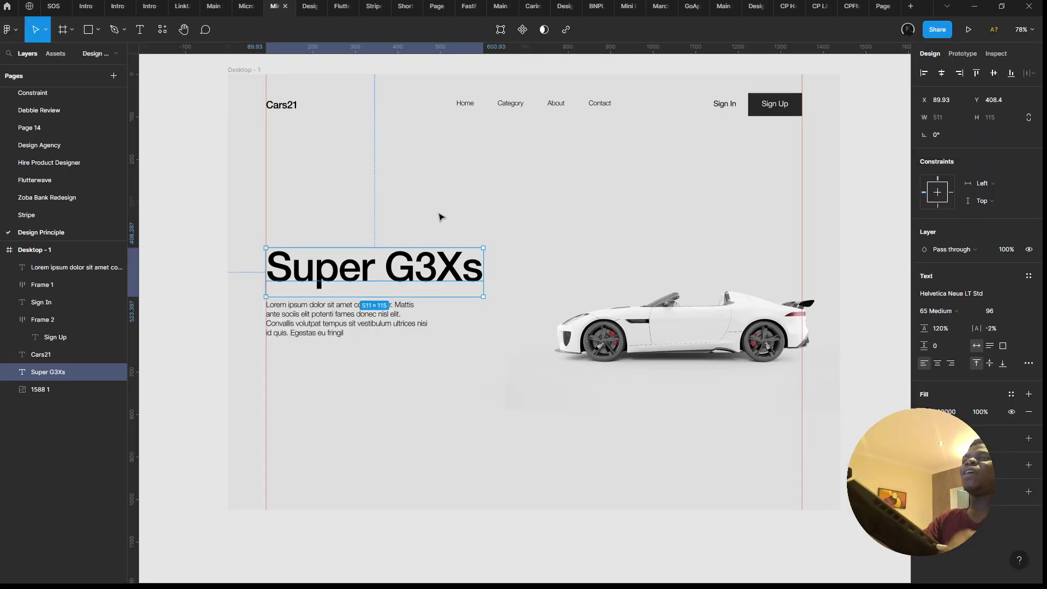
pyautogui.scroll(-5, 500, 243)
pyautogui.scroll(3, 521, 256)
pyautogui.hscroll(2, 645, 365)
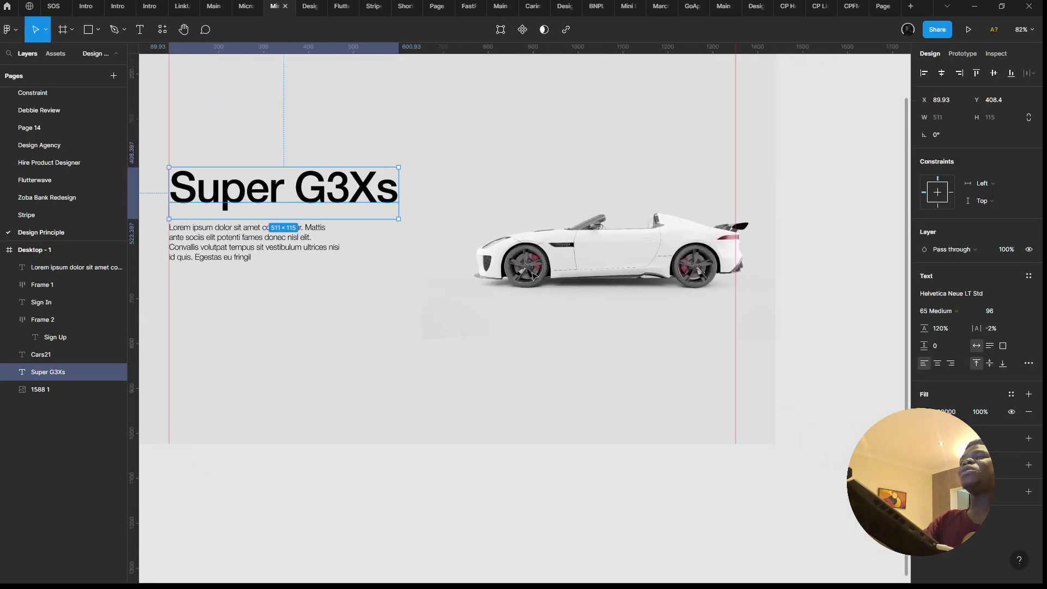
pyautogui.scroll(-2, 623, 332)
pyautogui.click(622, 301)
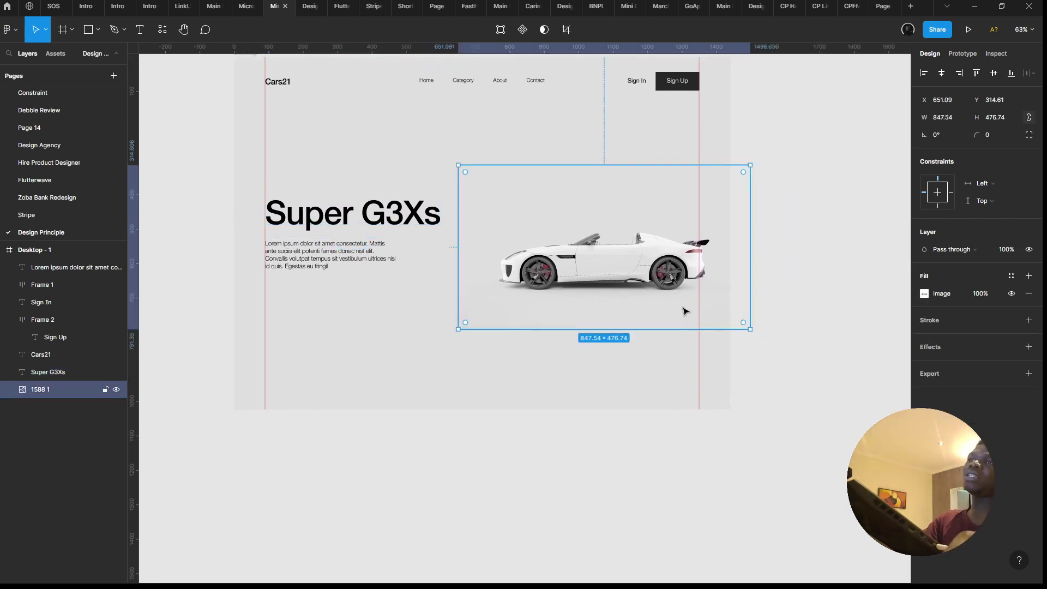
pyautogui.hscroll(5, 680, 304)
pyautogui.scroll(-2, 655, 295)
pyautogui.moveTo(601, 256); pyautogui.dragTo(837, 392)
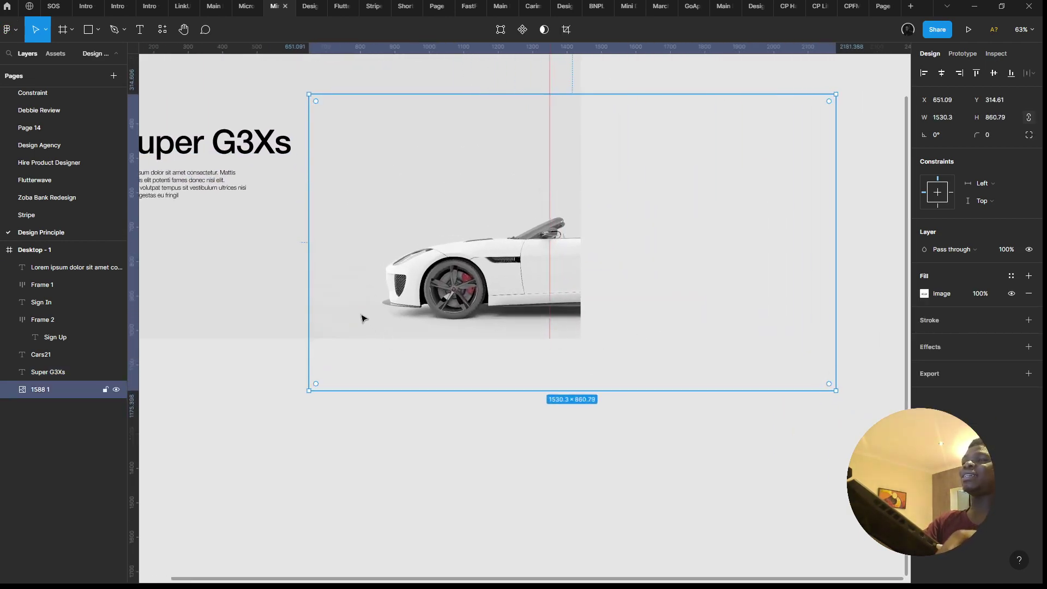
pyautogui.moveTo(362, 318); pyautogui.dragTo(169, 303)
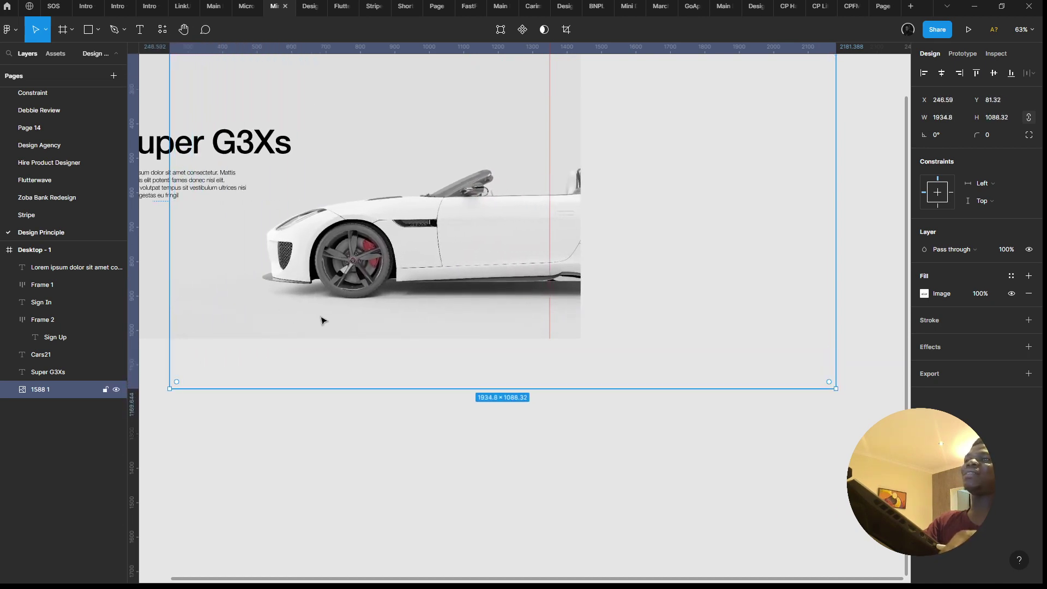
# Step: Move the enlarged car image to about X -205, Y 98, so the whole car spans the frame below the heading
pyautogui.moveTo(323, 320); pyautogui.dragTo(560, 431)
pyautogui.moveTo(643, 407); pyautogui.dragTo(419, 402)
pyautogui.hotkey('ctrl', 'z')
pyautogui.moveTo(616, 367); pyautogui.dragTo(462, 365)
pyautogui.hscroll(2, 753, 371)
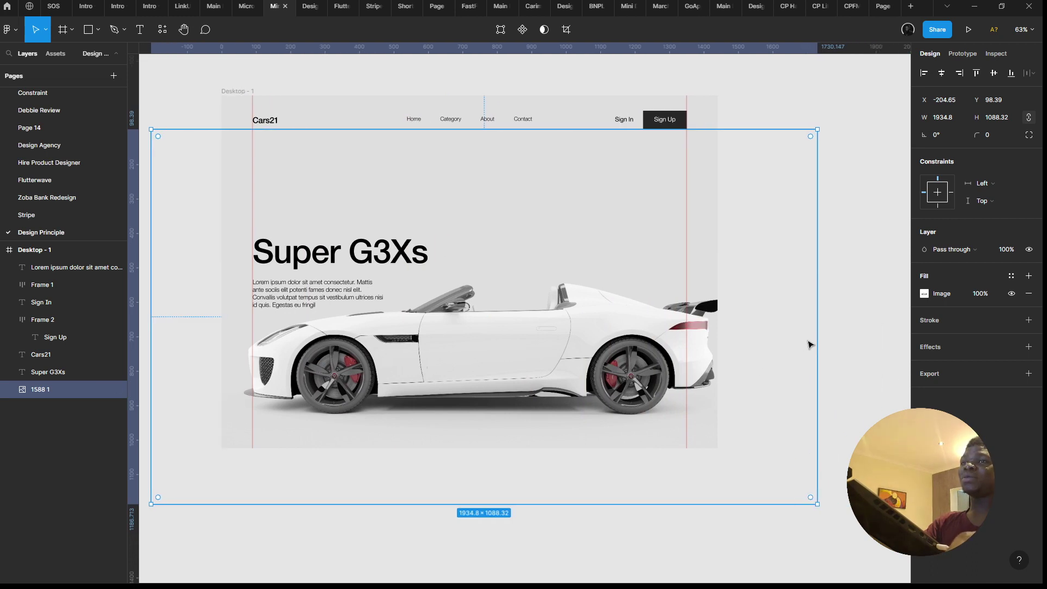
# Step: Scale the car image down to about 1772 × 997 px and shift it right to X 89.93 at the left guide
pyautogui.moveTo(817, 341); pyautogui.dragTo(774, 339)
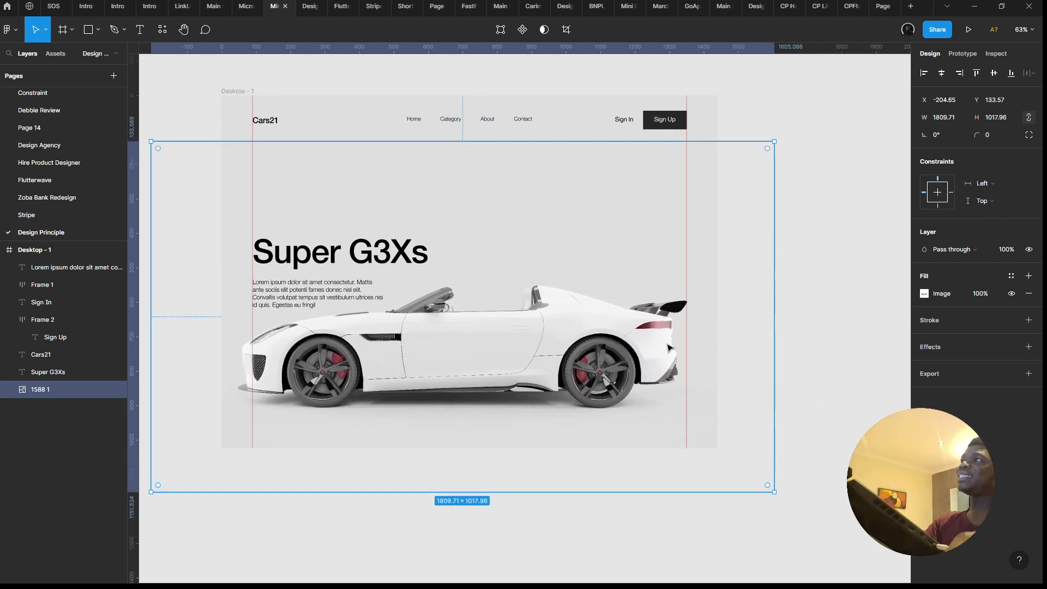
pyautogui.hscroll(-1, 669, 347)
pyautogui.scroll(1, 675, 368)
pyautogui.moveTo(179, 363); pyautogui.dragTo(192, 360)
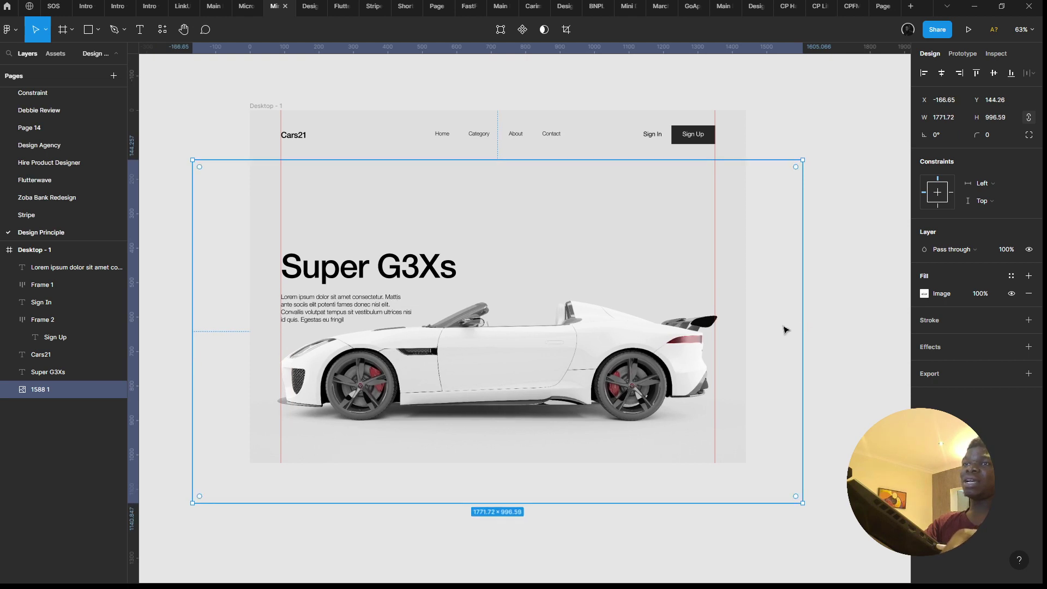
pyautogui.moveTo(595, 350); pyautogui.dragTo(676, 349)
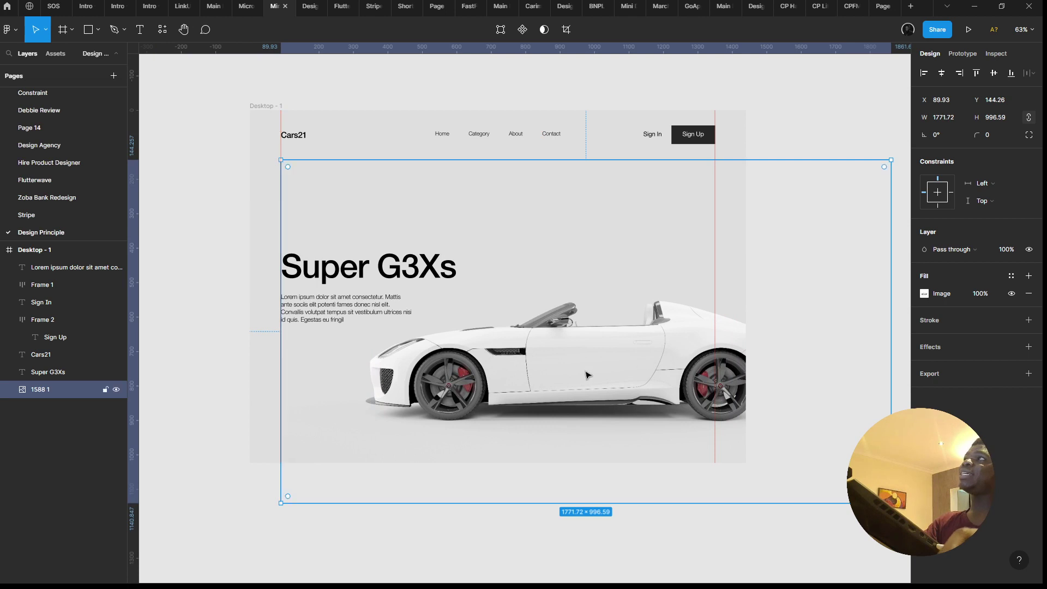
# Step: Move the Super G3Xs heading and the paragraph up together, placing the heading at about Y 310
pyautogui.hscroll(-3, 546, 355)
pyautogui.scroll(3, 545, 355)
pyautogui.click(424, 357)
pyautogui.keyDown('shift'); pyautogui.click(424, 369); pyautogui.keyUp('shift')
pyautogui.moveTo(424, 369); pyautogui.dragTo(431, 311)
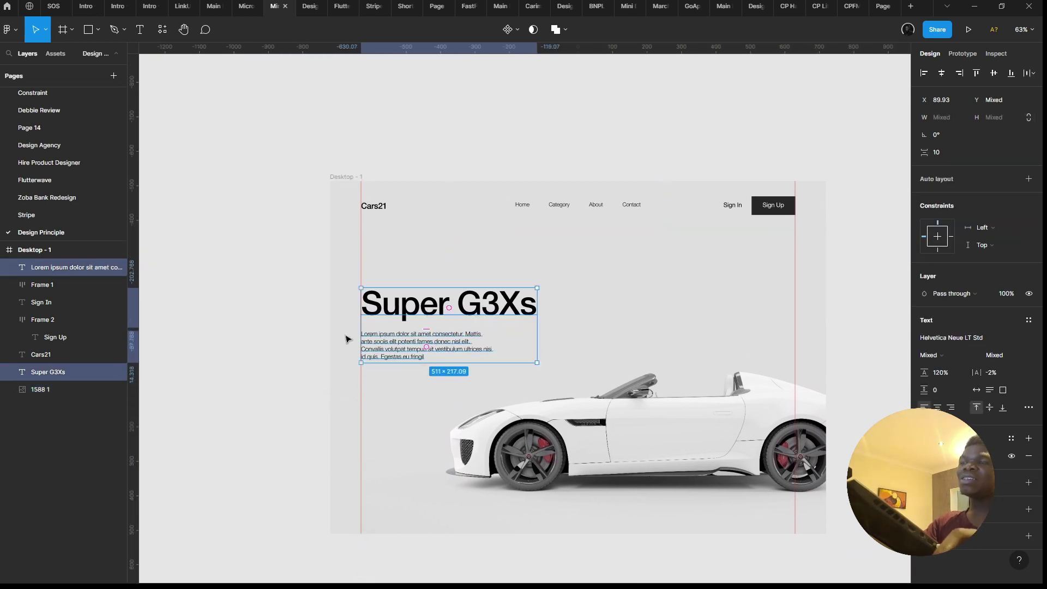
pyautogui.click(293, 318)
pyautogui.moveTo(360, 326); pyautogui.dragTo(320, 301)
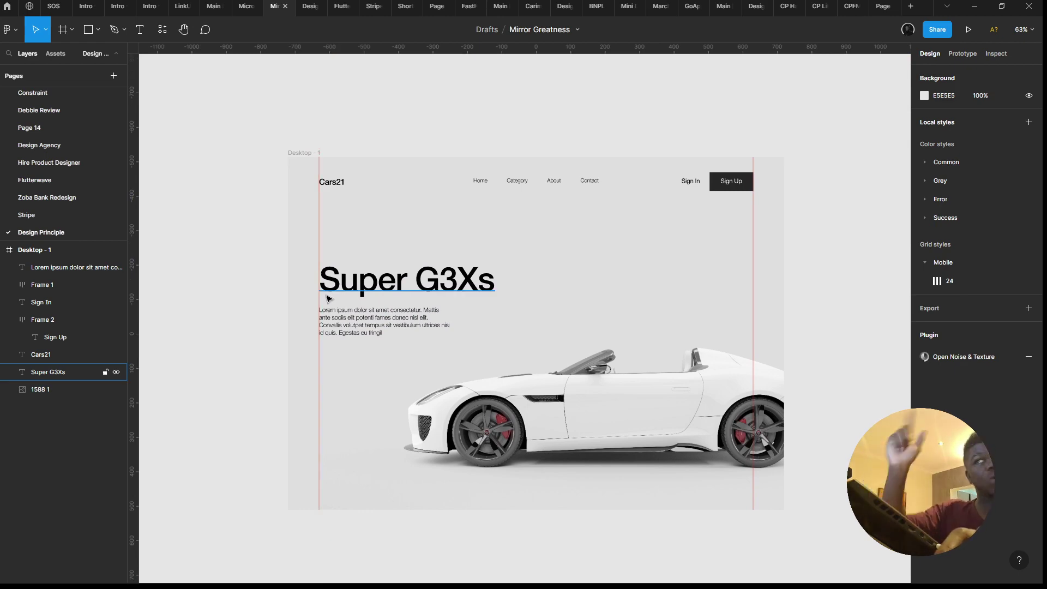
# Step: Check the gap between heading and paragraph, try adjusting the paragraph's top edge, and undo that change
pyautogui.click(375, 300)
pyautogui.scroll(5, 361, 325)
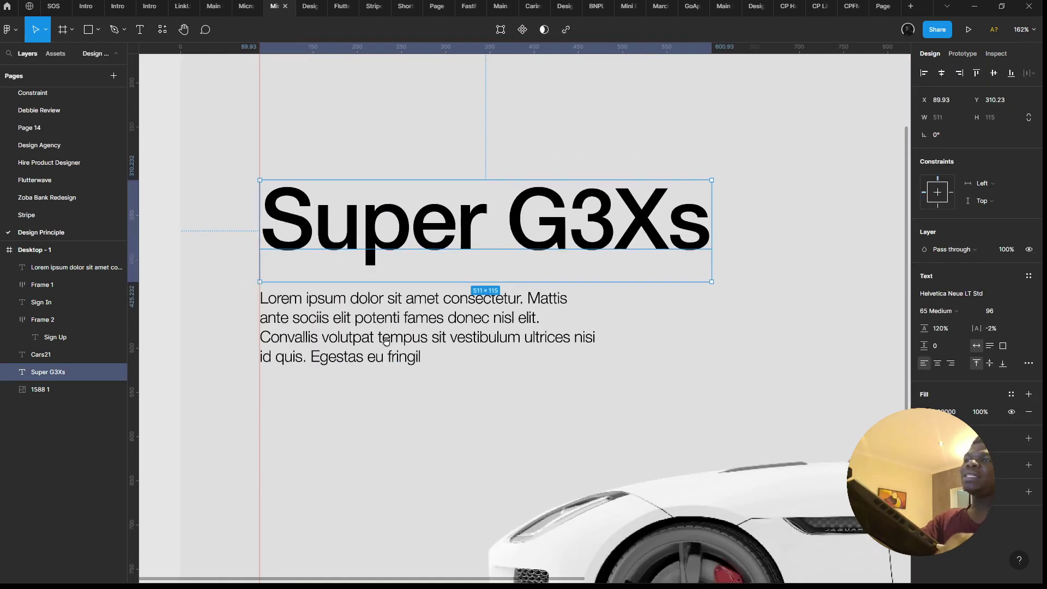
pyautogui.scroll(1, 386, 338)
pyautogui.click(385, 339)
pyautogui.press('alt')
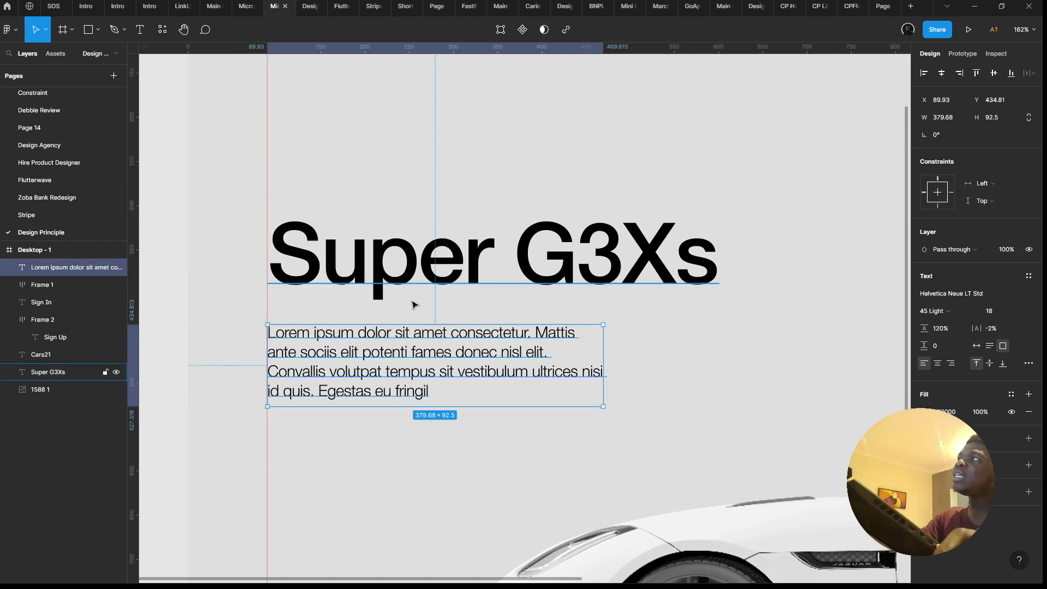
pyautogui.moveTo(402, 324); pyautogui.dragTo(403, 319)
pyautogui.hotkey('ctrl', 'z')
# Step: Move the paragraph down to Y 475 and compare the wider gap below the heading
pyautogui.moveTo(385, 361); pyautogui.dragTo(402, 391)
pyautogui.press('alt')
pyautogui.click(386, 263)
pyautogui.scroll(-4, 403, 390)
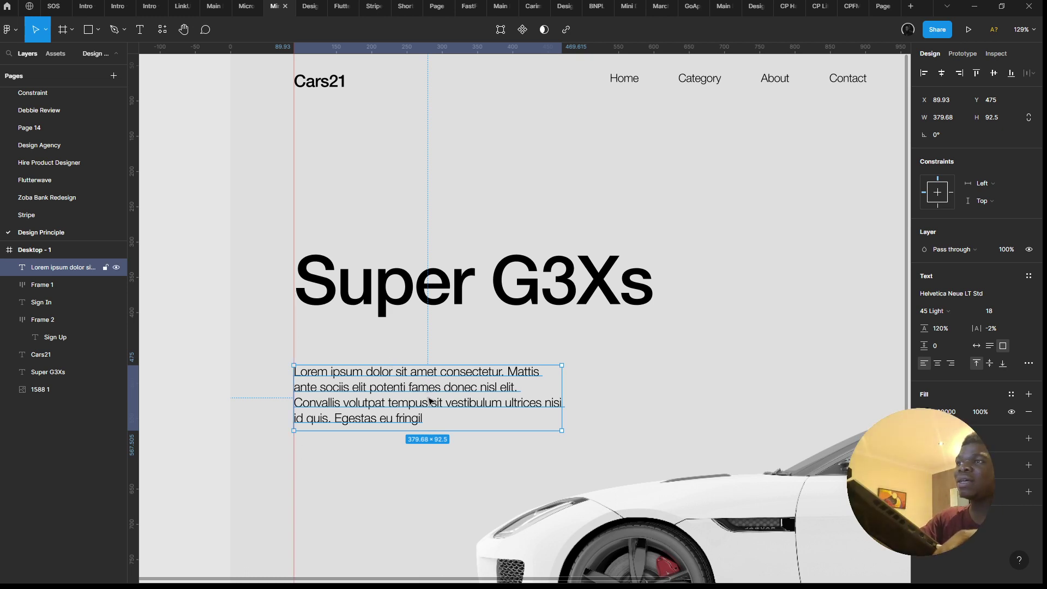
# Step: Move the paragraph back up to Y 431, close beneath the Super G3Xs heading
pyautogui.moveTo(429, 401); pyautogui.dragTo(430, 371)
pyautogui.click(440, 303)
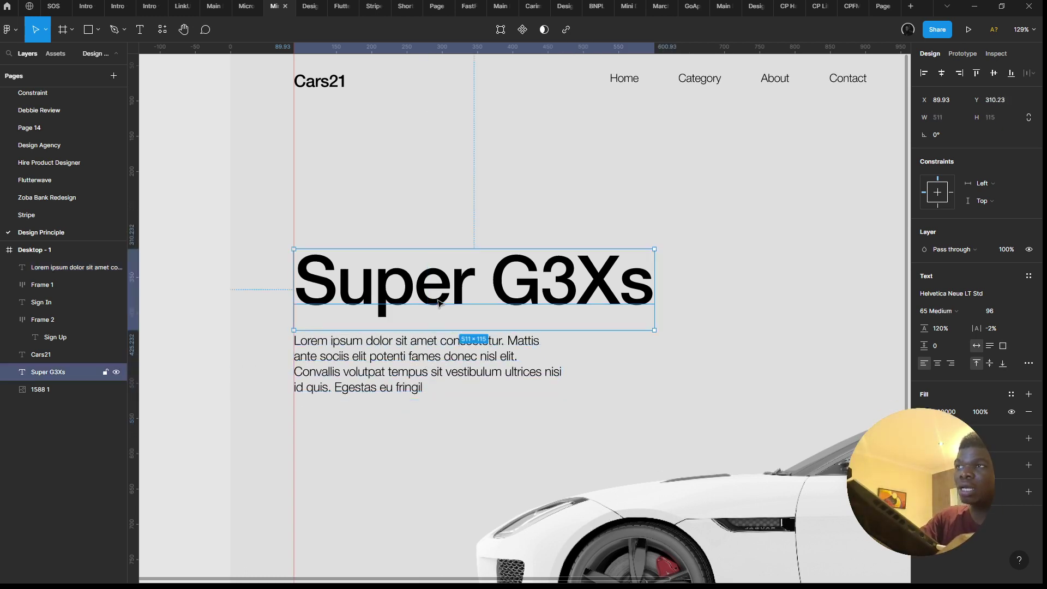
pyautogui.click(439, 350)
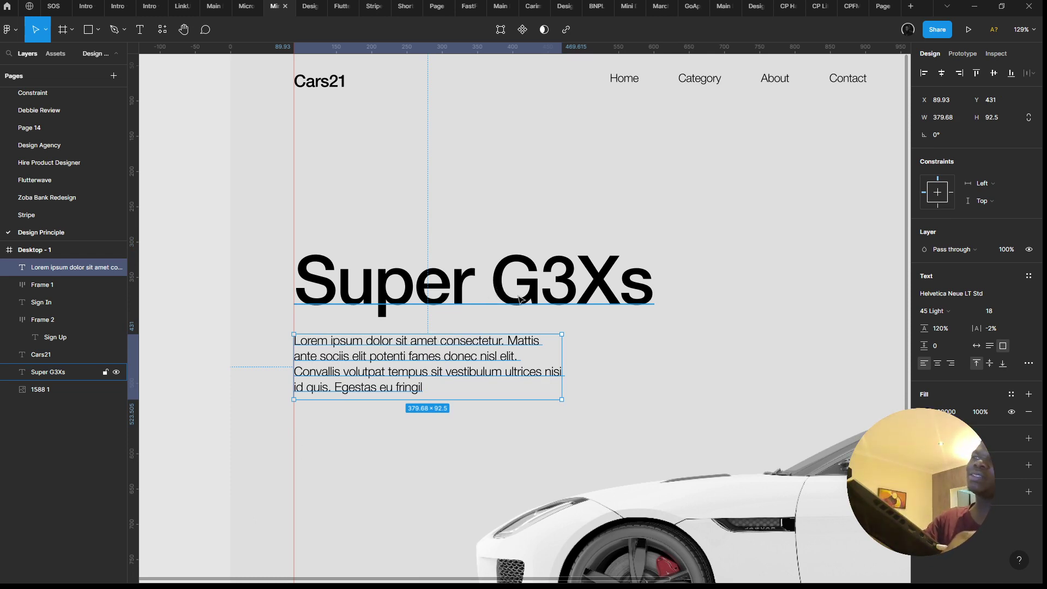
# Step: Align the vertical centers of the Cars21 logo, navigation links, Sign In text and Sign Up button
pyautogui.scroll(-5, 520, 298)
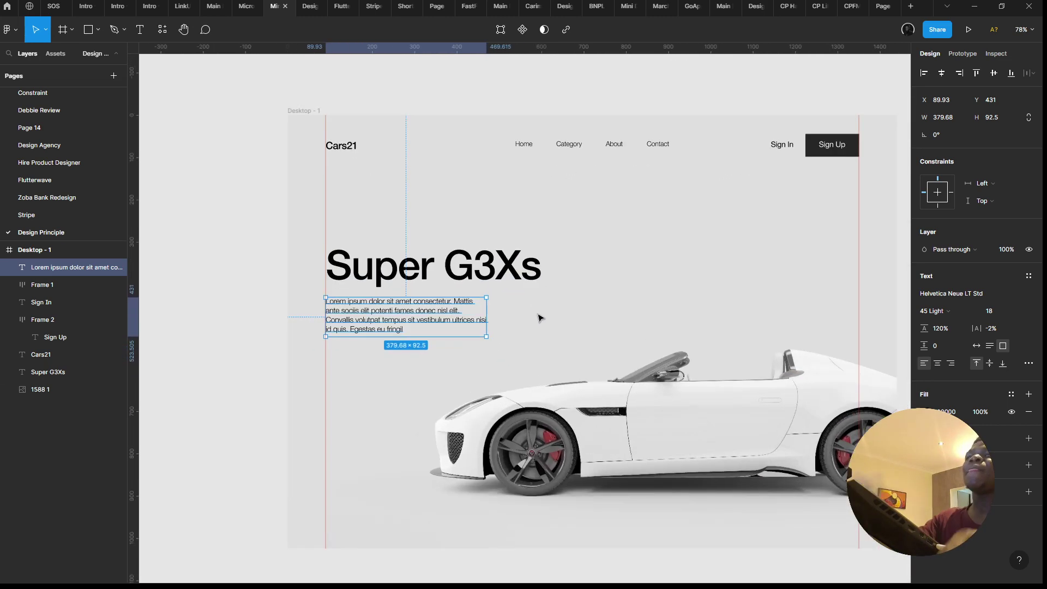
pyautogui.click(343, 141)
pyautogui.moveTo(257, 105); pyautogui.dragTo(862, 169)
pyautogui.click(993, 74)
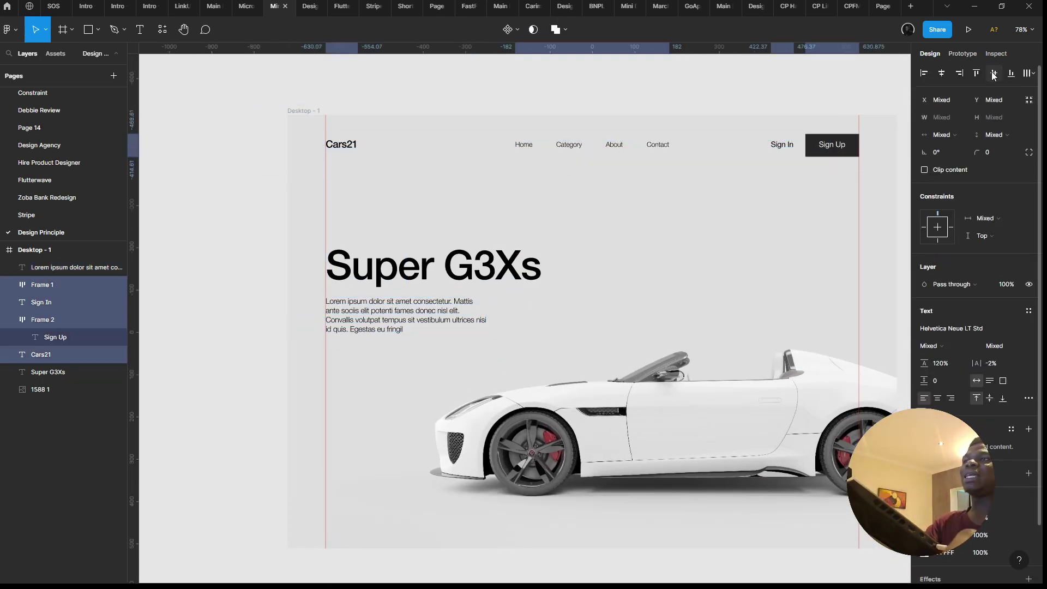
# Step: Close the gap between the Super G3Xs heading's text box and the paragraph to 0
pyautogui.scroll(1, 414, 251)
pyautogui.click(414, 251)
pyautogui.scroll(3, 355, 388)
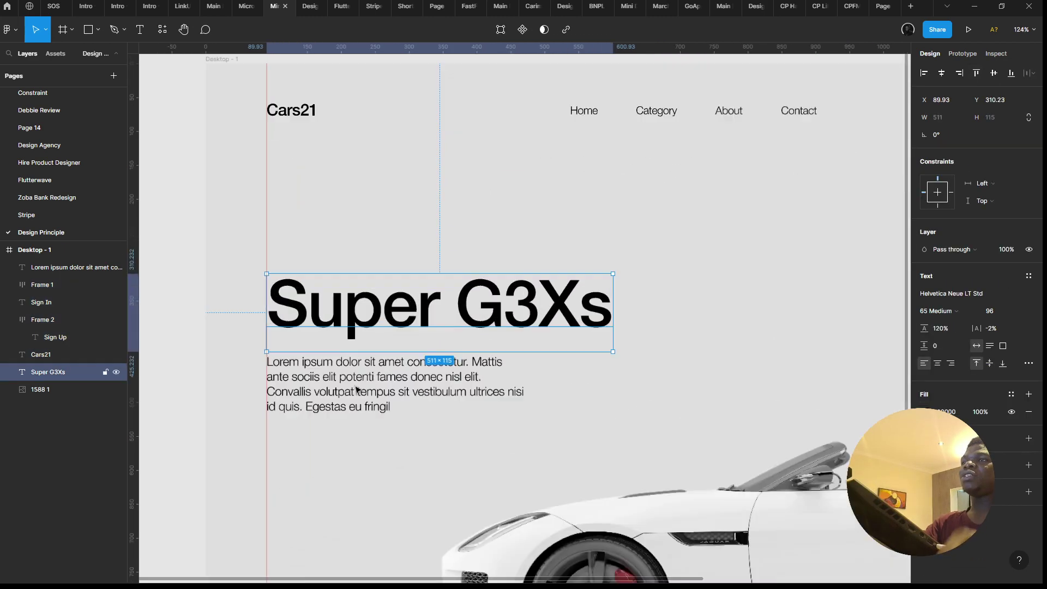
pyautogui.scroll(2, 356, 388)
pyautogui.click(385, 391)
pyautogui.keyDown('shift'); pyautogui.click(403, 272); pyautogui.keyUp('shift')
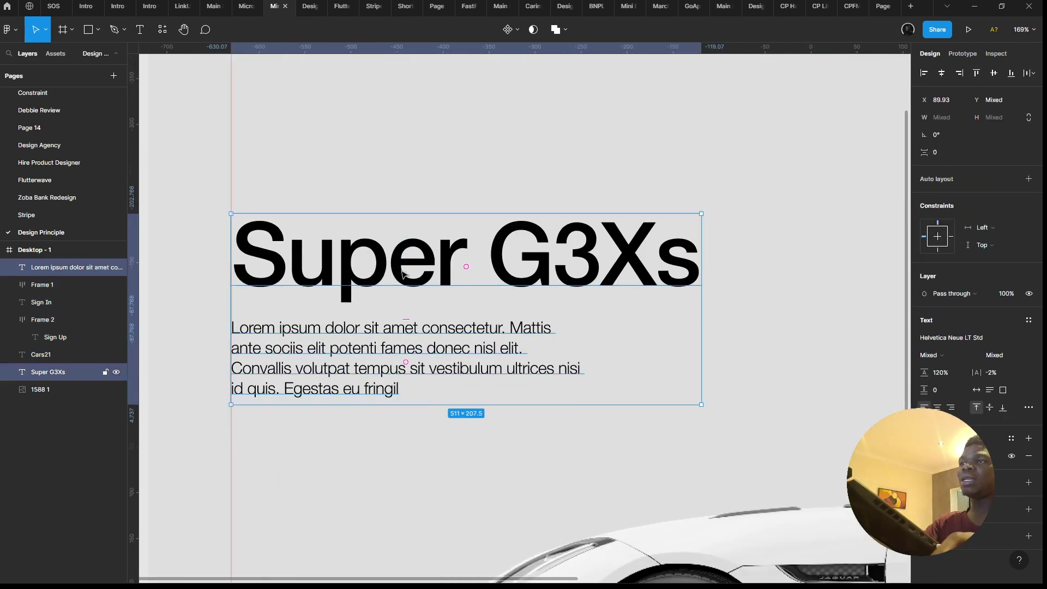
# Step: Set the Super G3Xs heading's line height to 104, its font size of 96 plus 8
pyautogui.click(414, 282)
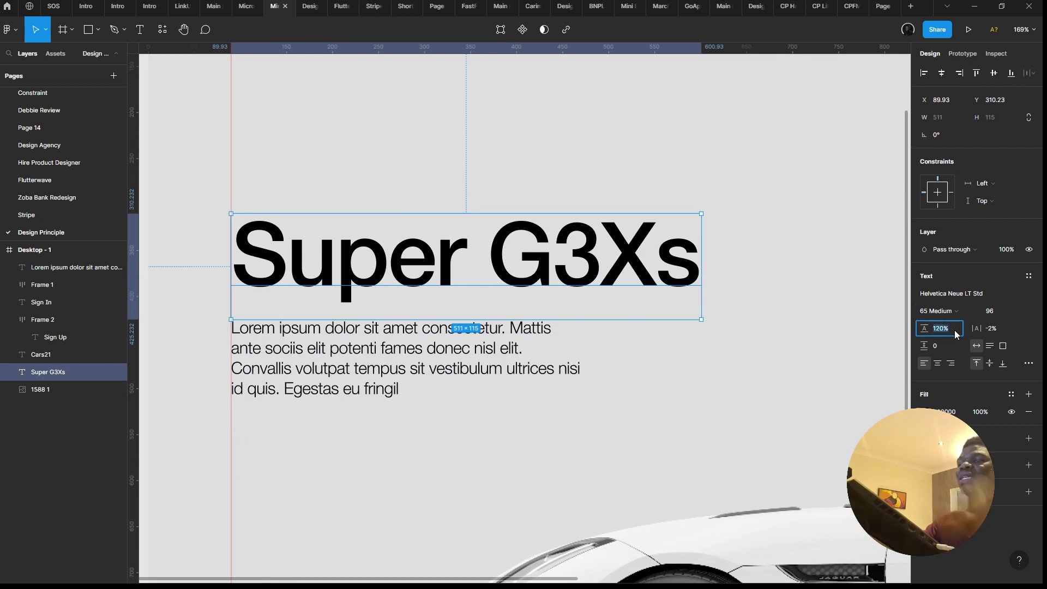
pyautogui.write('96+')
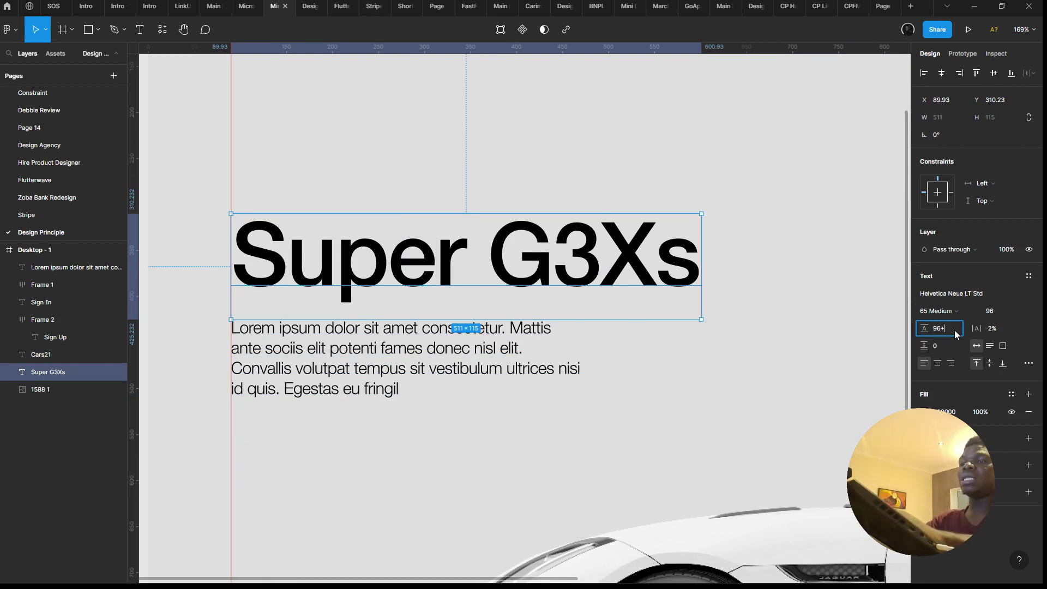
pyautogui.write('8')
pyautogui.press('Return')
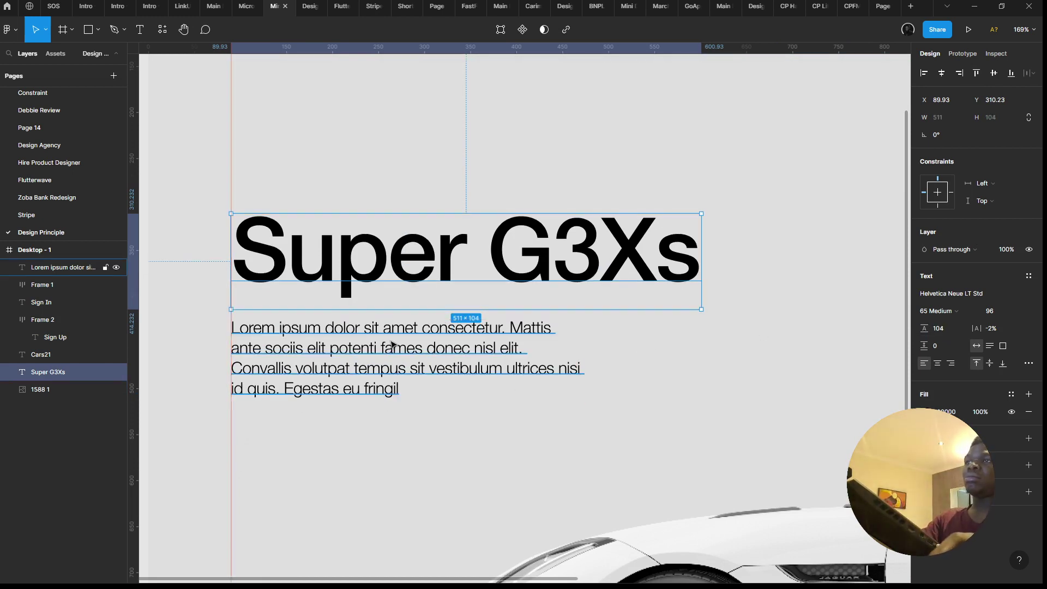
# Step: Nudge the paragraph up 3 px to Y 422.23, leaving an 8 px gap below the heading's text box
pyautogui.click(410, 361)
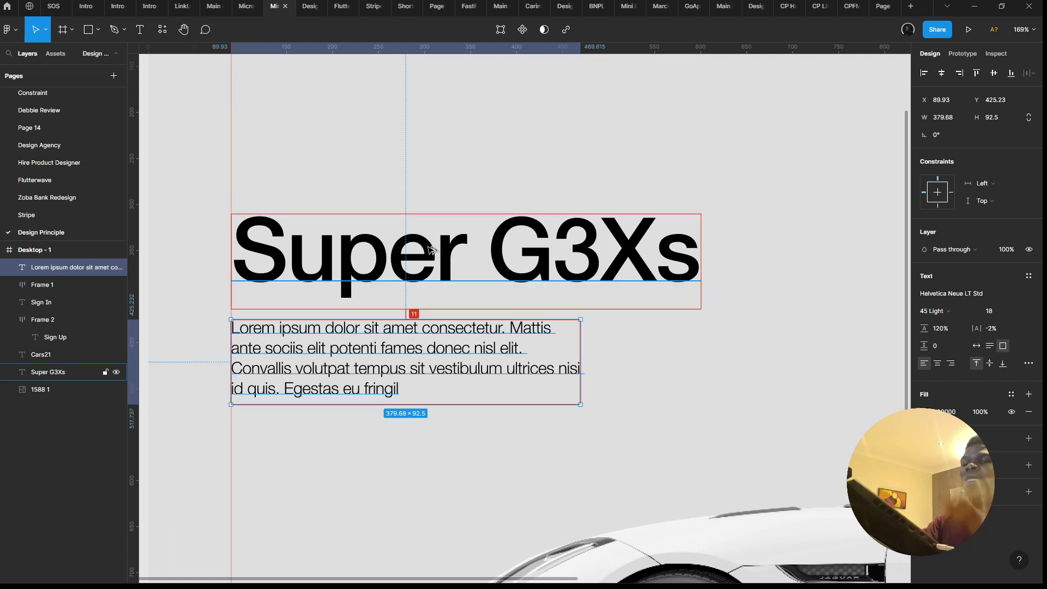
pyautogui.press('Up')
pyautogui.press('Up')
pyautogui.press('Up')
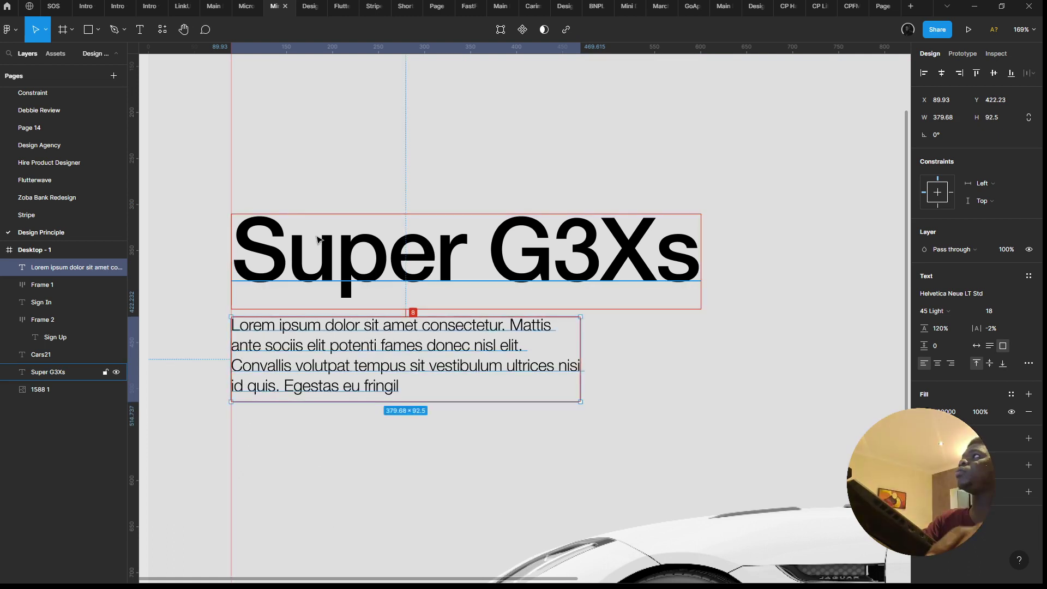
# Step: Try the 47 Light Condensed Oblique and 97 Black Condensed Oblique font styles on only the word G3Xs in the heading
pyautogui.scroll(-2, 338, 238)
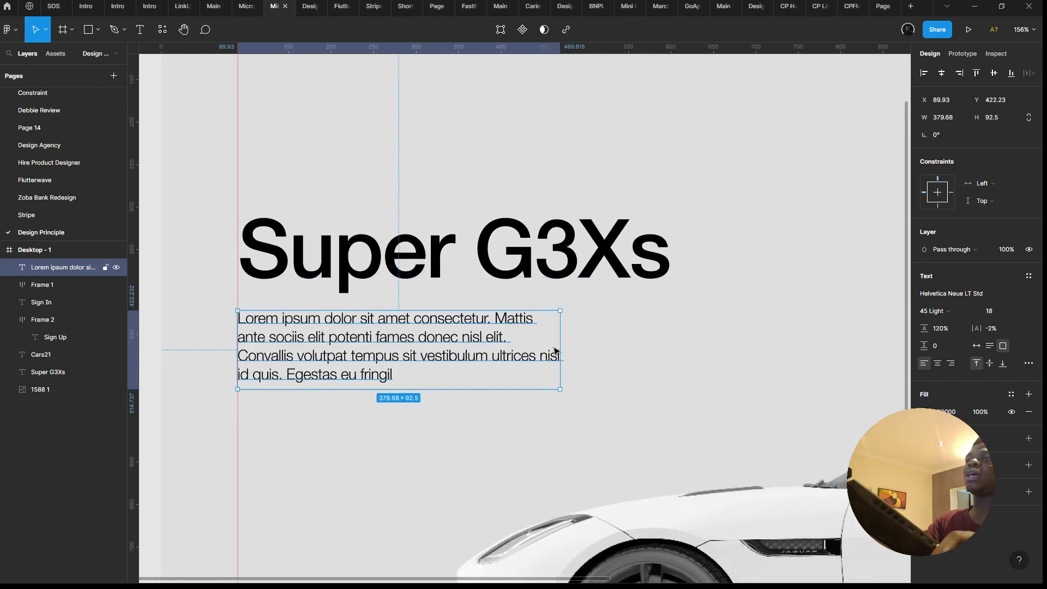
pyautogui.scroll(2, 381, 378)
pyautogui.scroll(-5, 380, 378)
pyautogui.hscroll(2, 464, 322)
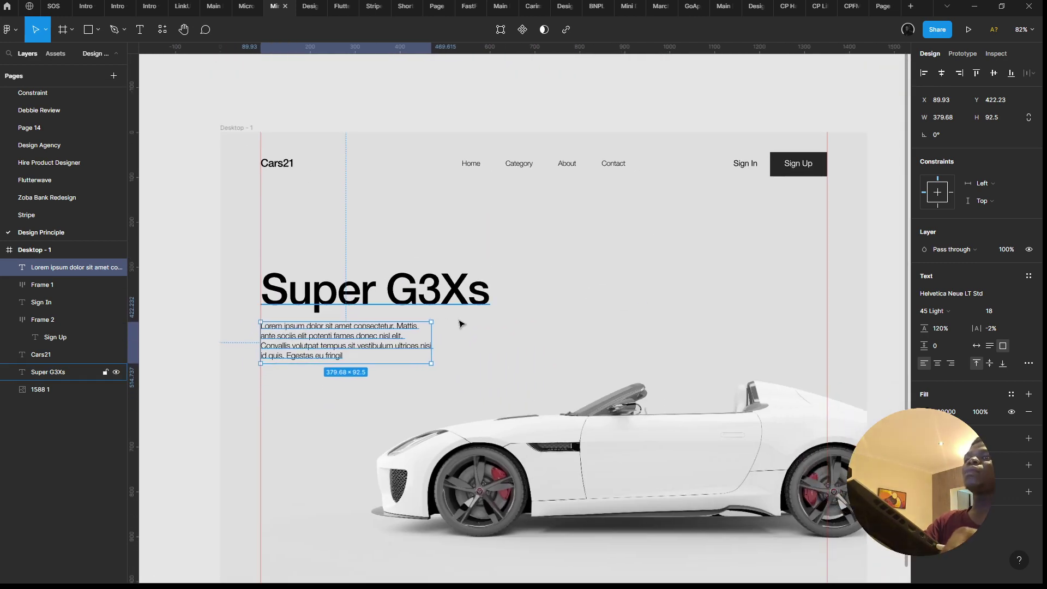
pyautogui.hscroll(-2, 463, 321)
pyautogui.doubleClick(434, 228)
pyautogui.doubleClick(435, 228)
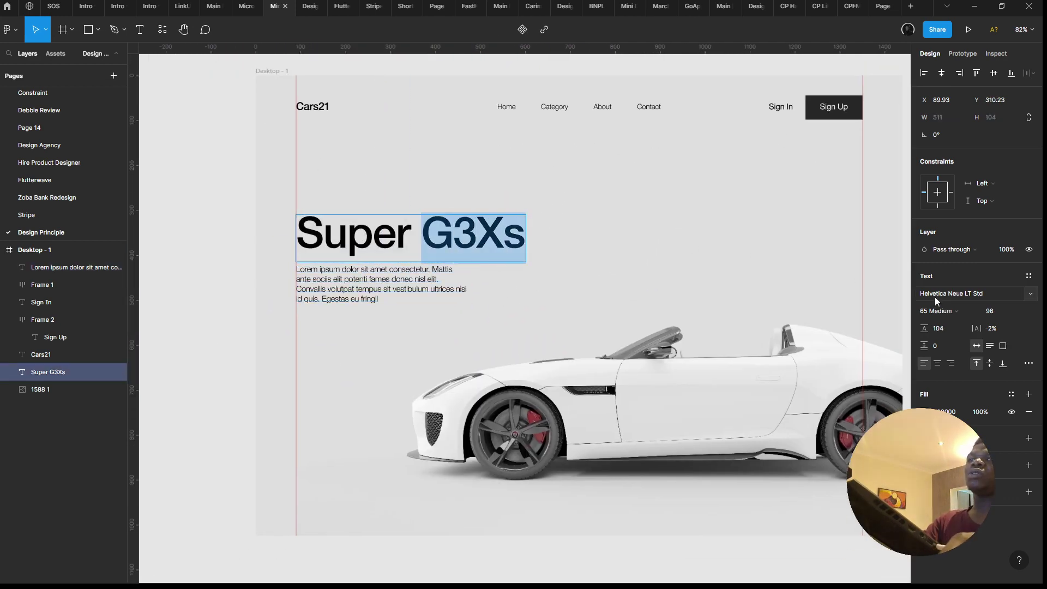
pyautogui.click(946, 310)
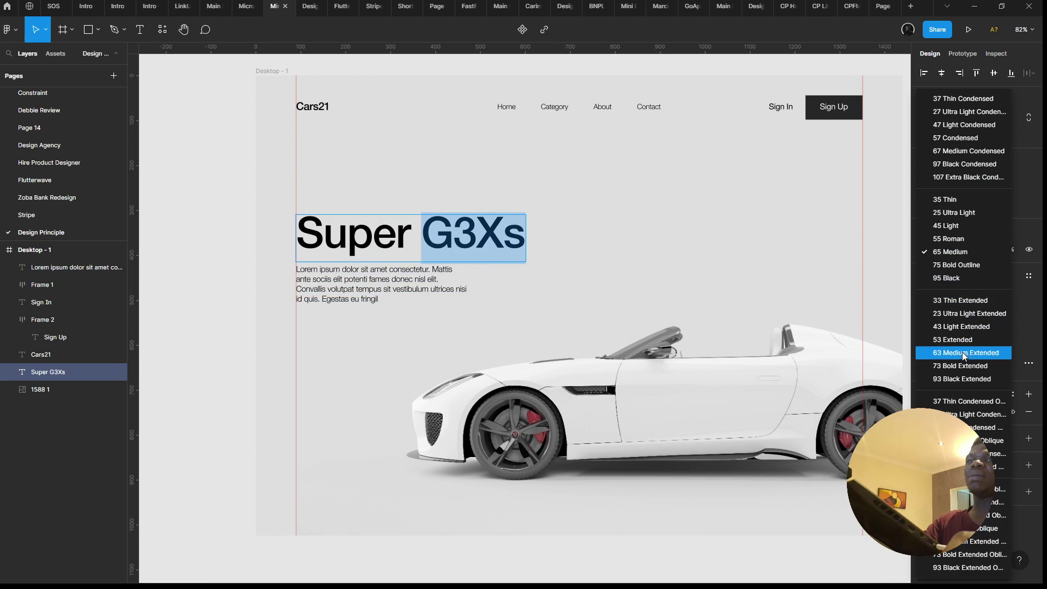
pyautogui.click(975, 429)
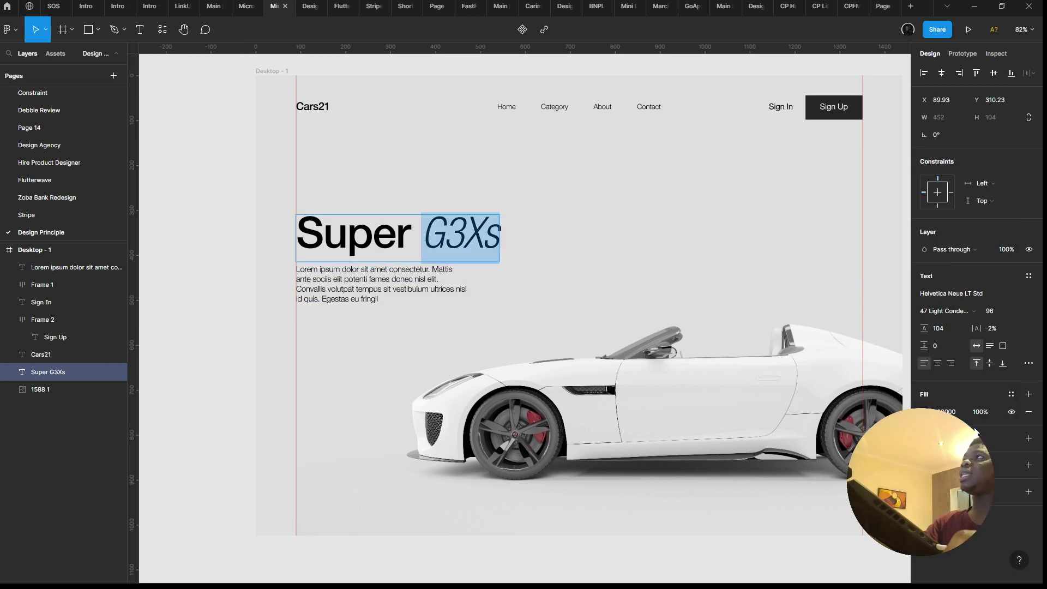
pyautogui.click(946, 312)
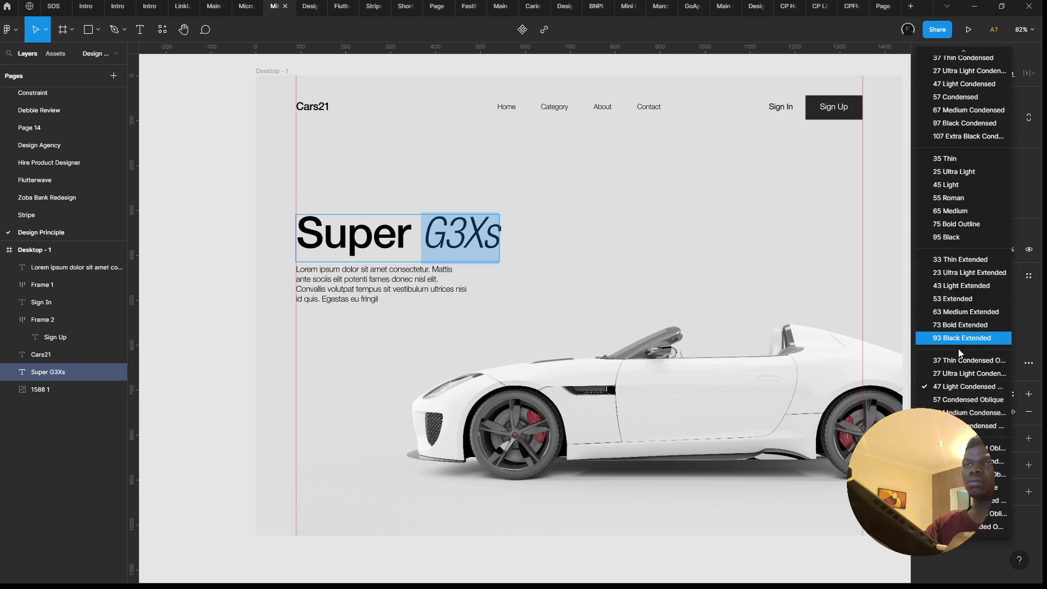
pyautogui.click(974, 426)
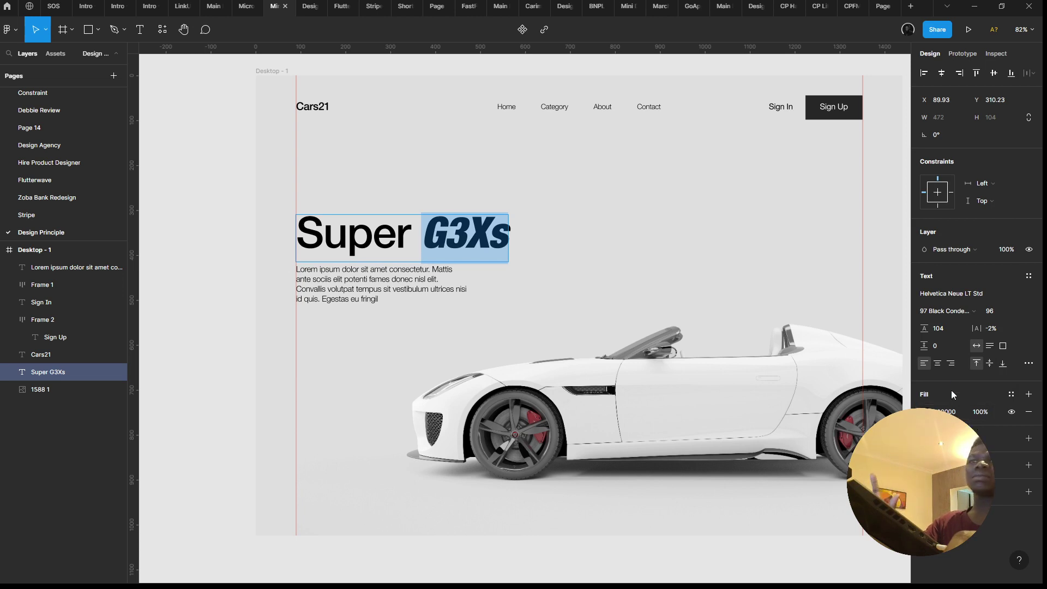
# Step: Try the 53 Extended Oblique, 57 Condensed Oblique and 67 Medium Condensed Oblique font styles on the word G3Xs in the heading
pyautogui.click(948, 311)
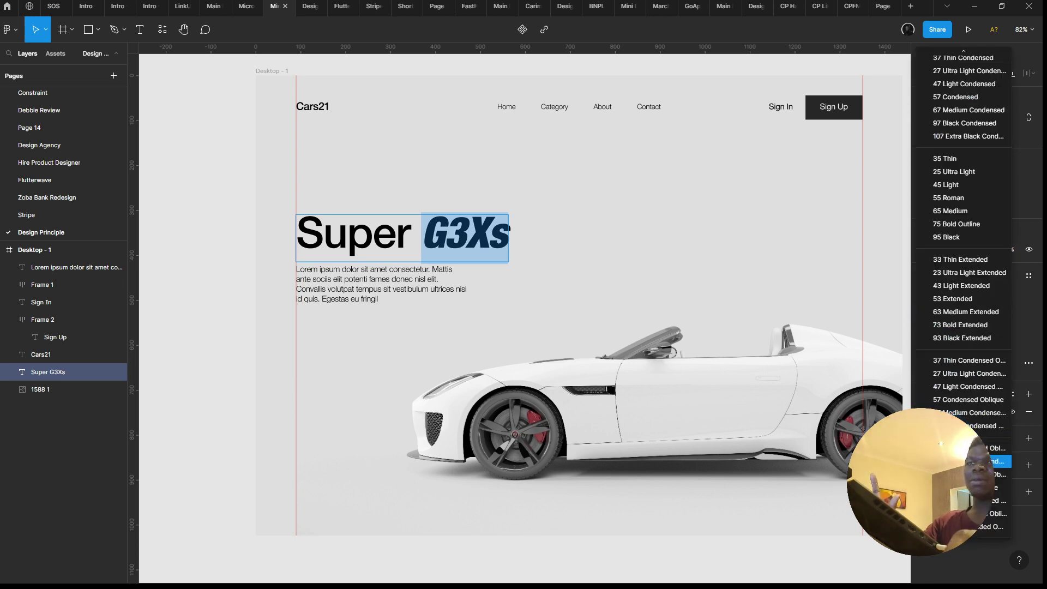
pyautogui.click(976, 487)
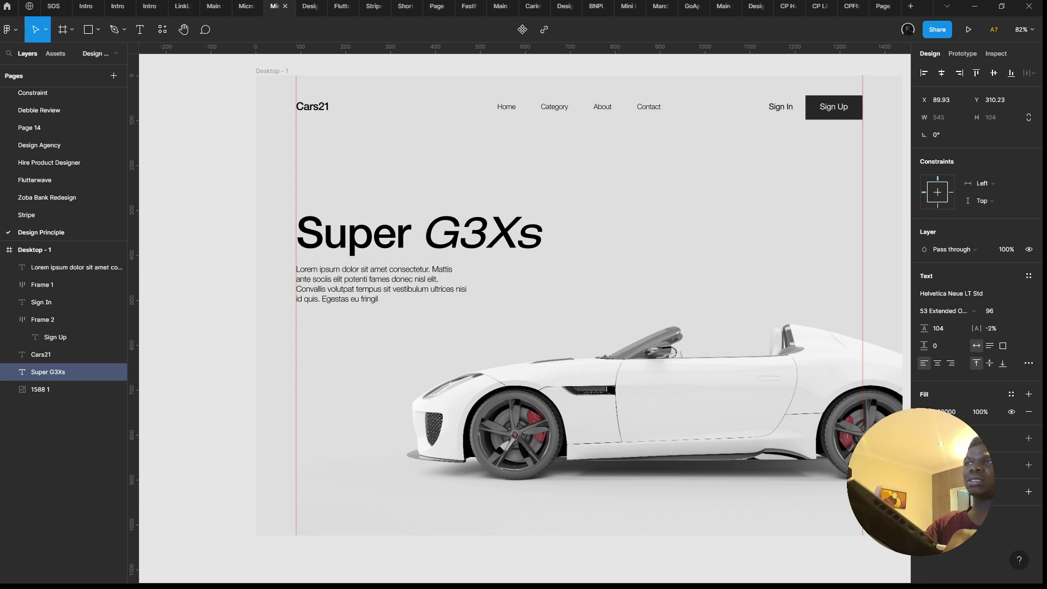
pyautogui.click(946, 310)
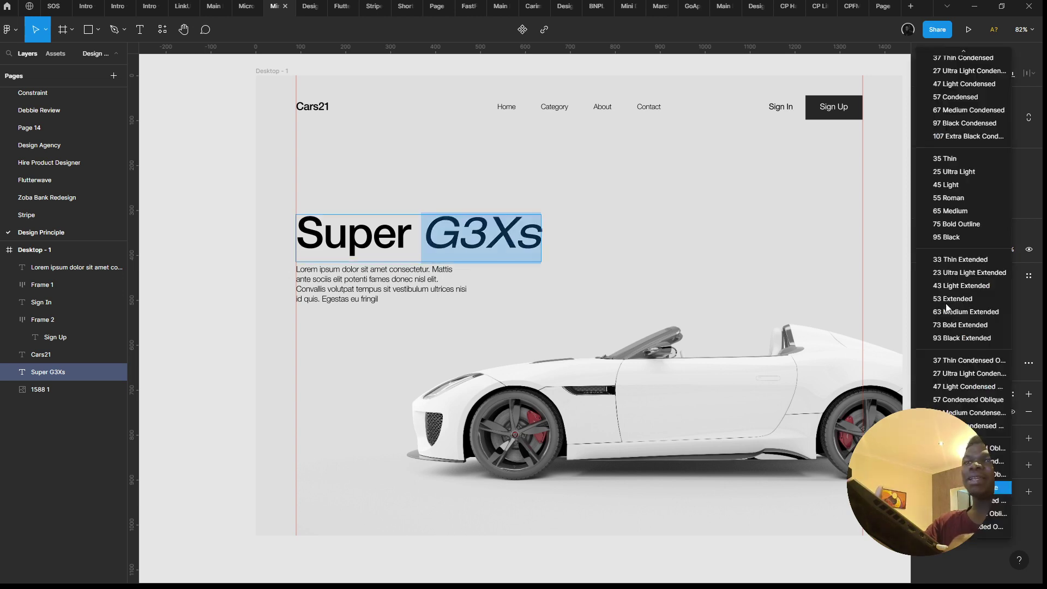
pyautogui.click(981, 403)
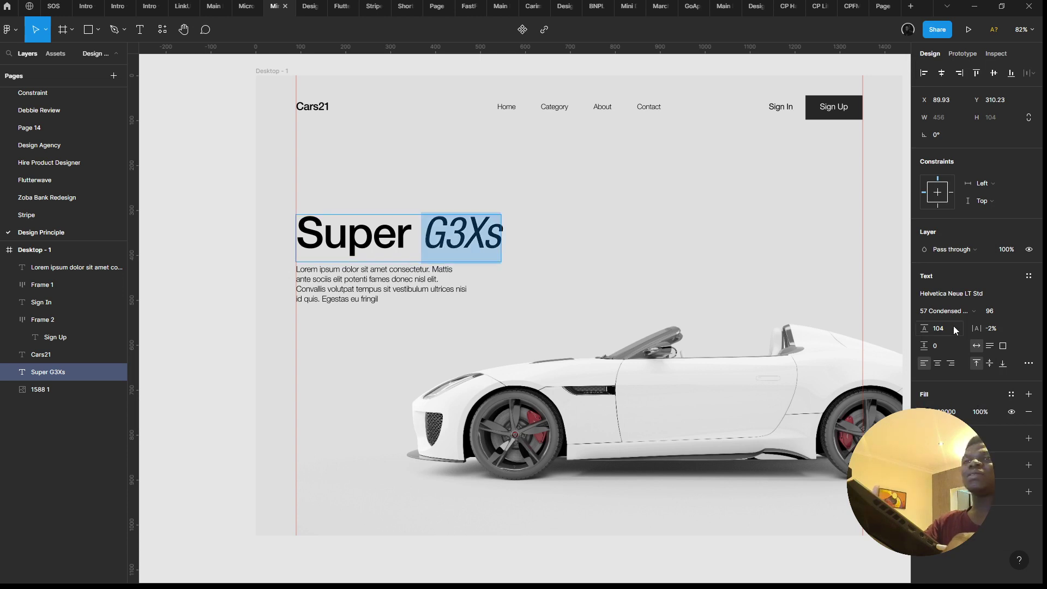
pyautogui.click(963, 310)
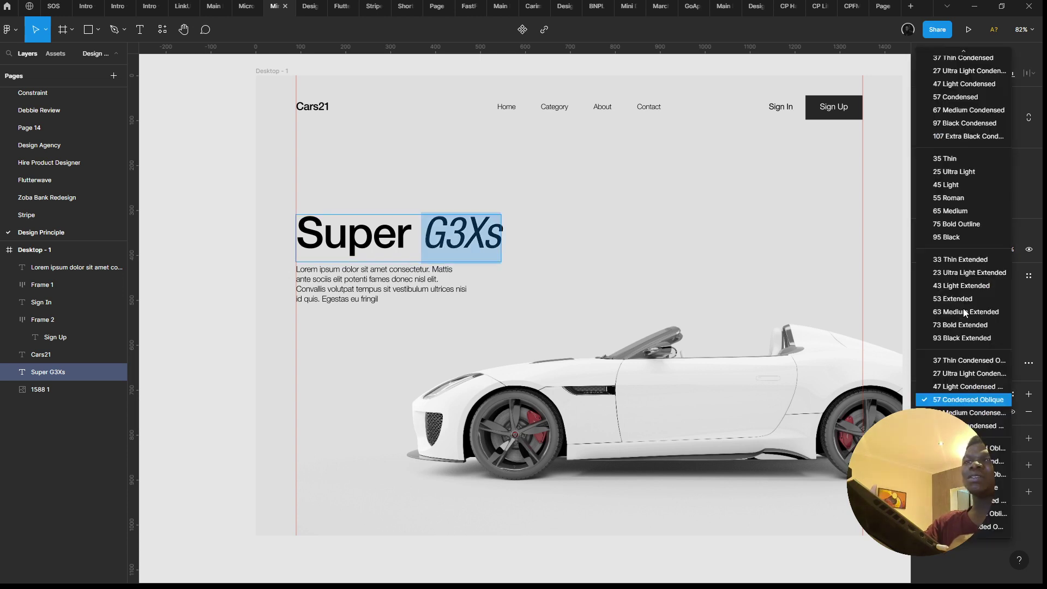
pyautogui.click(977, 415)
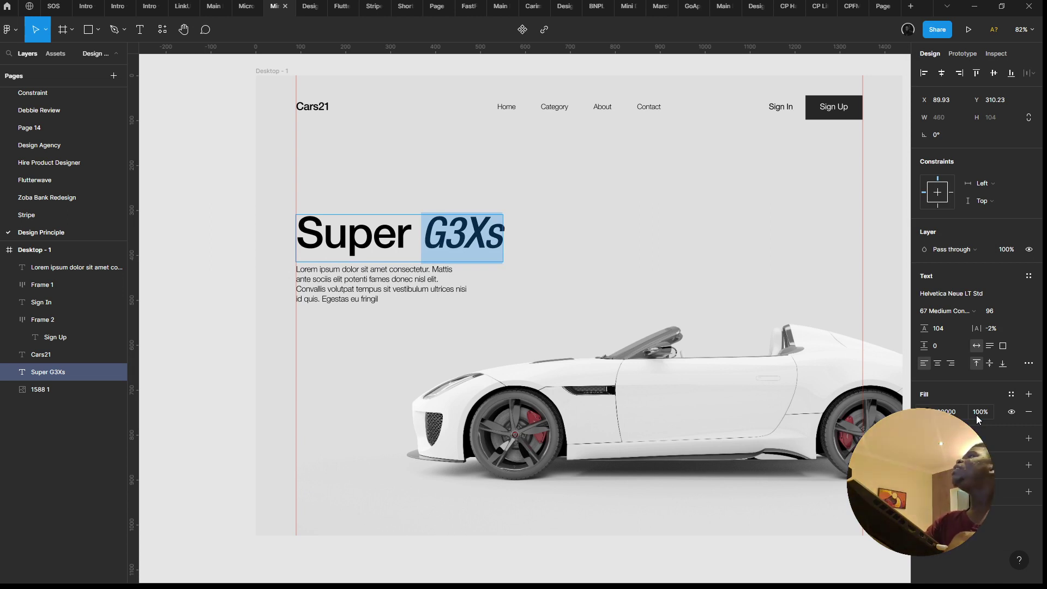
pyautogui.click(964, 311)
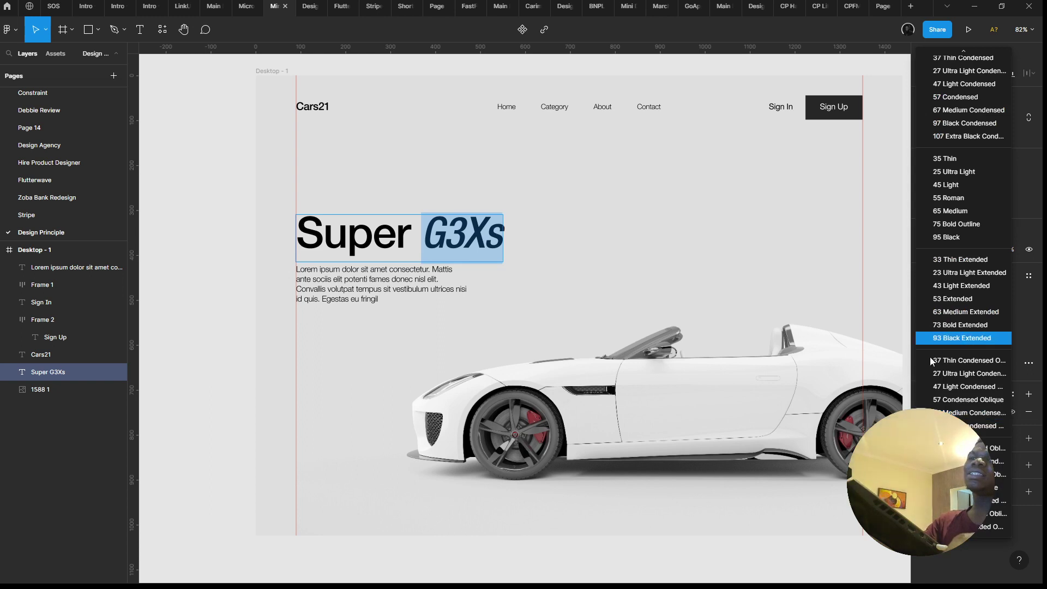
pyautogui.press('Escape')
pyautogui.press('Escape')
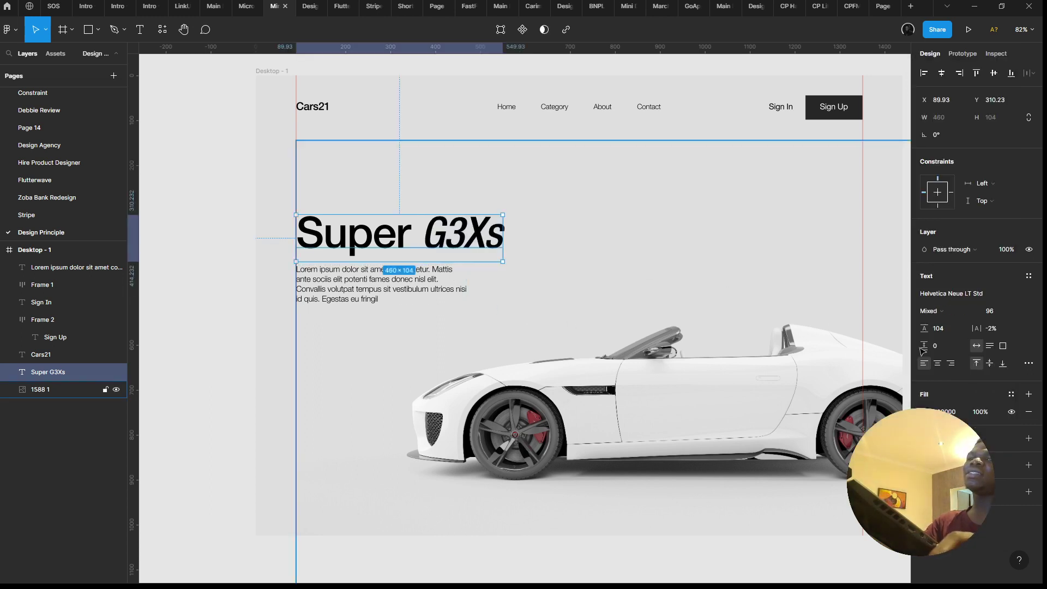
# Step: Try 73 Bold Extended Oblique and 63 Medium Extended Oblique on the whole Super G3Xs heading, and settle on 73 Bold Extended
pyautogui.click(961, 309)
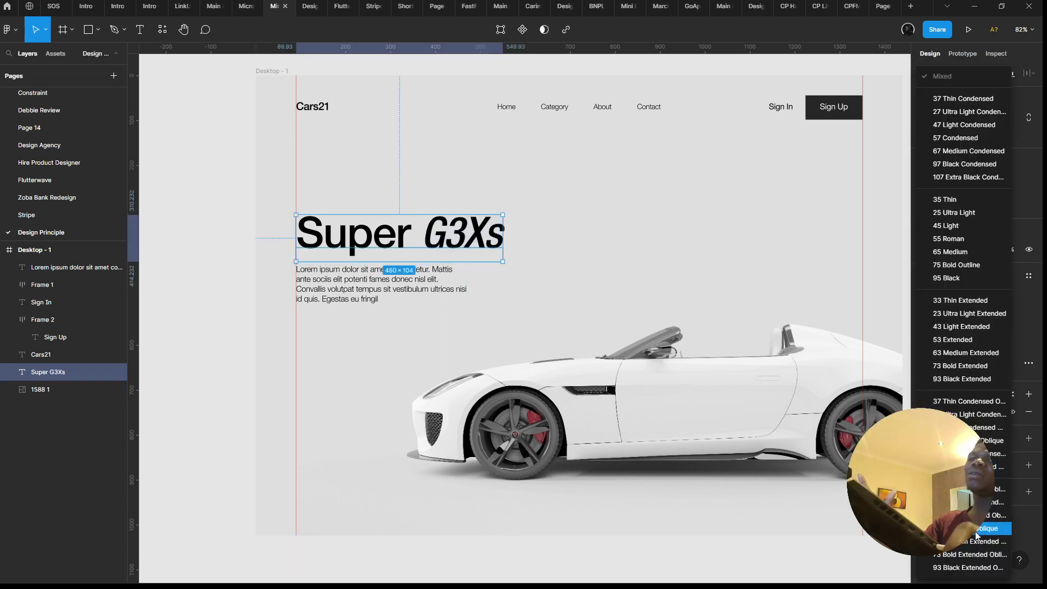
pyautogui.click(976, 554)
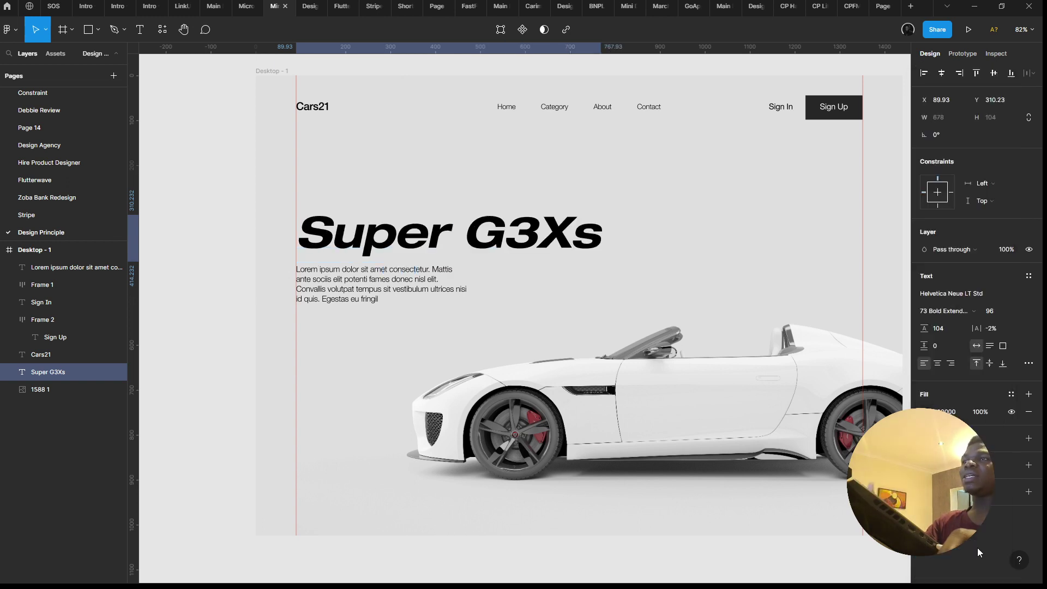
pyautogui.click(964, 308)
pyautogui.click(975, 500)
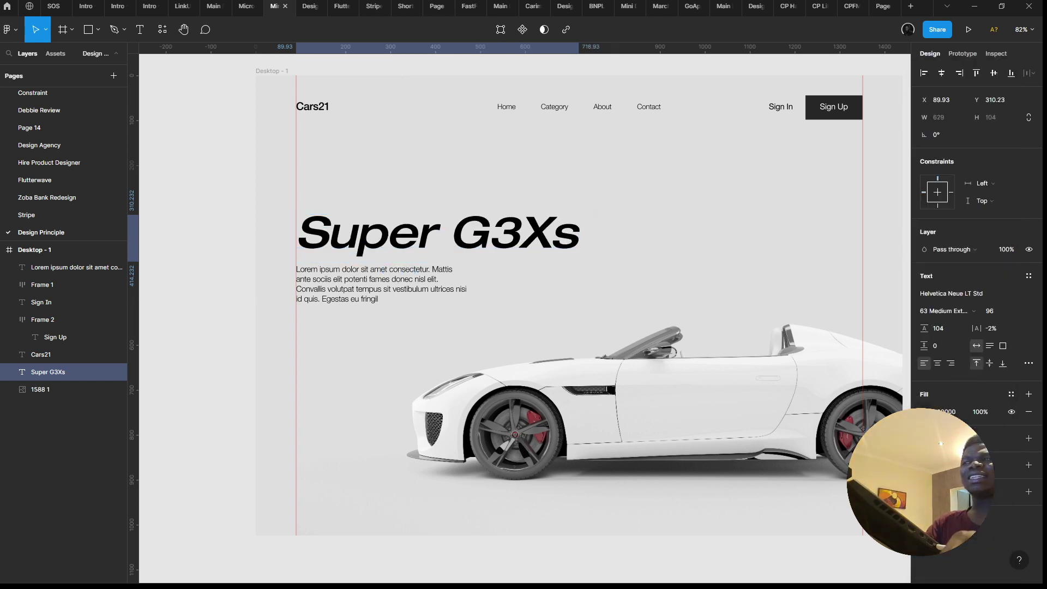
pyautogui.click(943, 312)
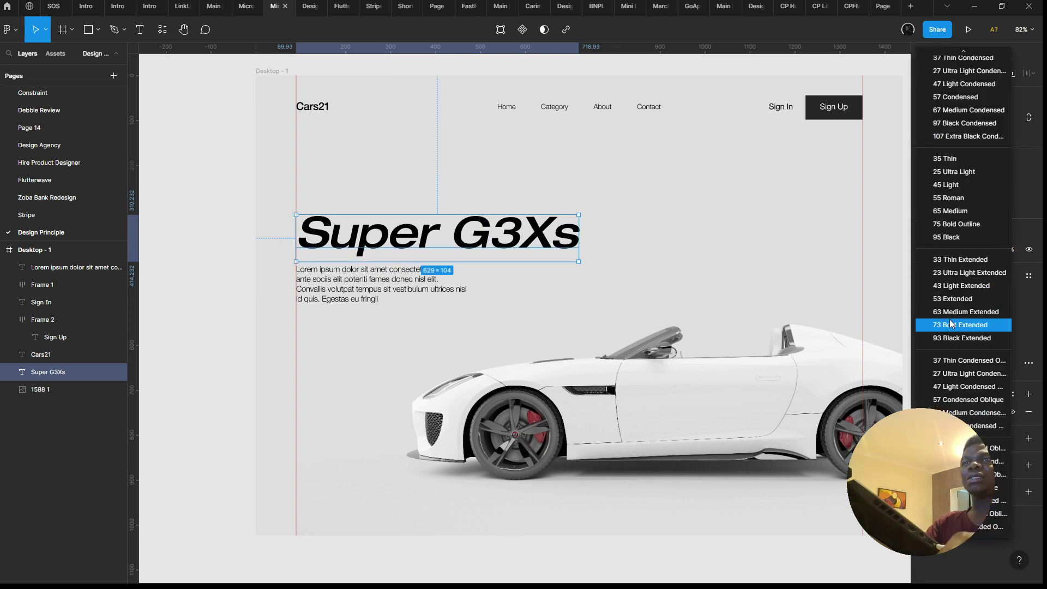
pyautogui.click(956, 319)
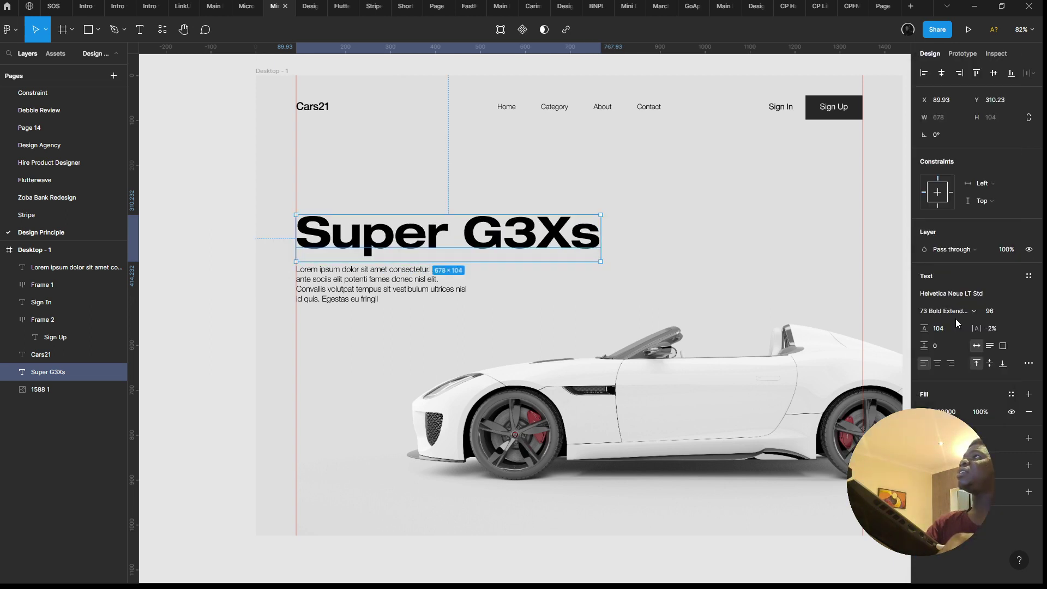
# Step: Set only the word G3Xs in the heading to the 97 Black Condensed font style
pyautogui.click(366, 282)
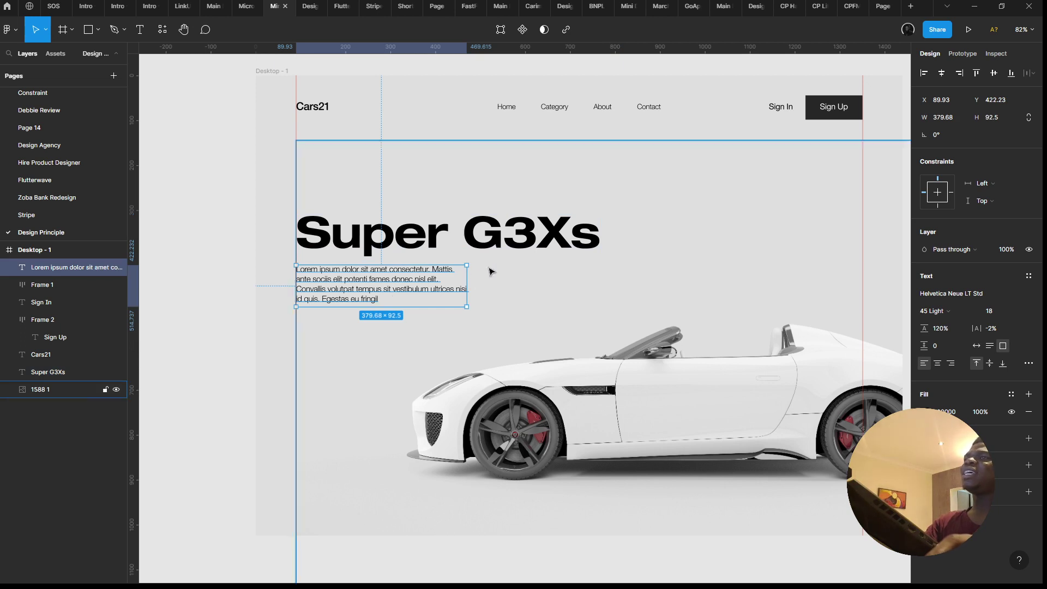
pyautogui.click(520, 244)
pyautogui.doubleClick(520, 244)
pyautogui.moveTo(464, 244); pyautogui.dragTo(694, 243)
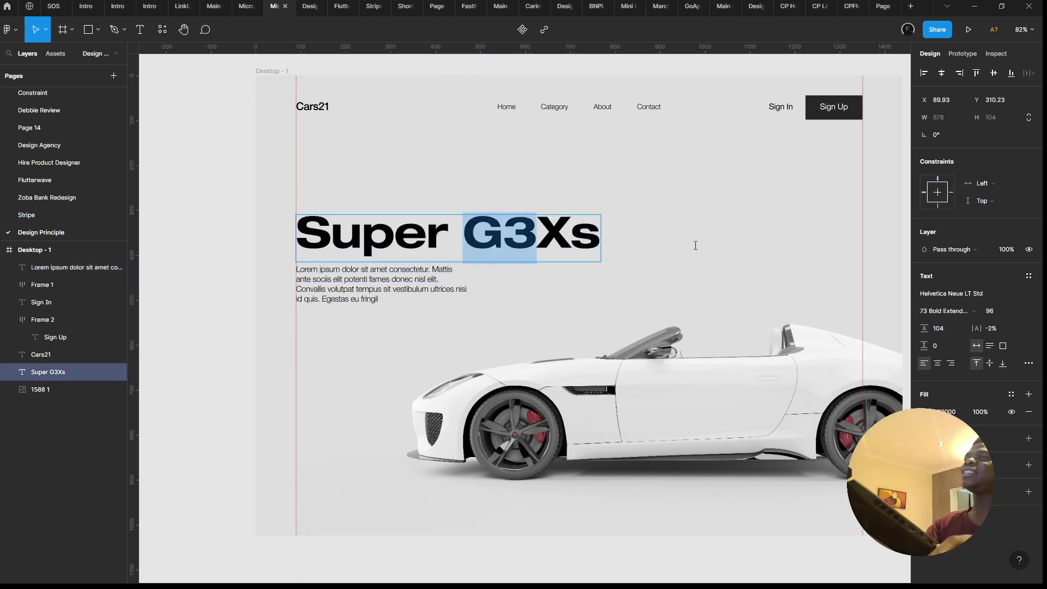
pyautogui.click(960, 311)
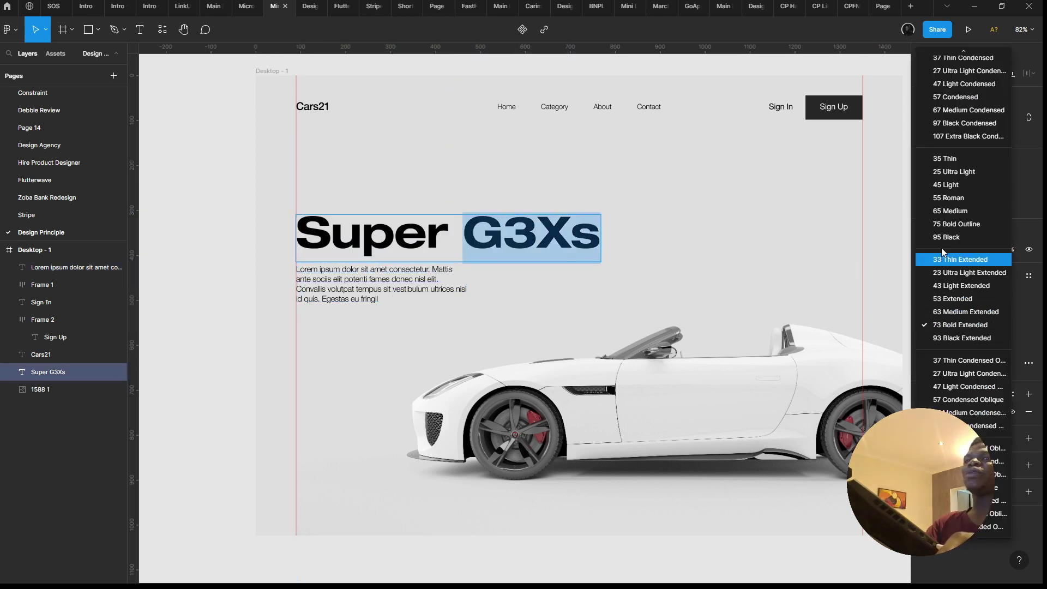
pyautogui.click(970, 124)
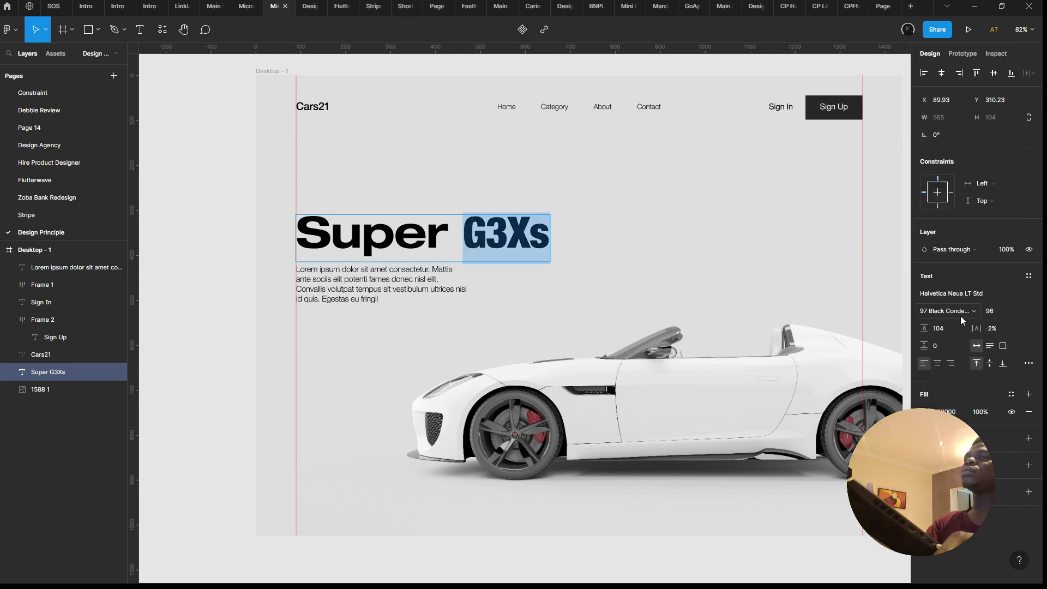
# Step: Try the 53 Extended font style on the word Super, and replace it with 63 Medium Extended
pyautogui.moveTo(441, 235); pyautogui.dragTo(214, 245)
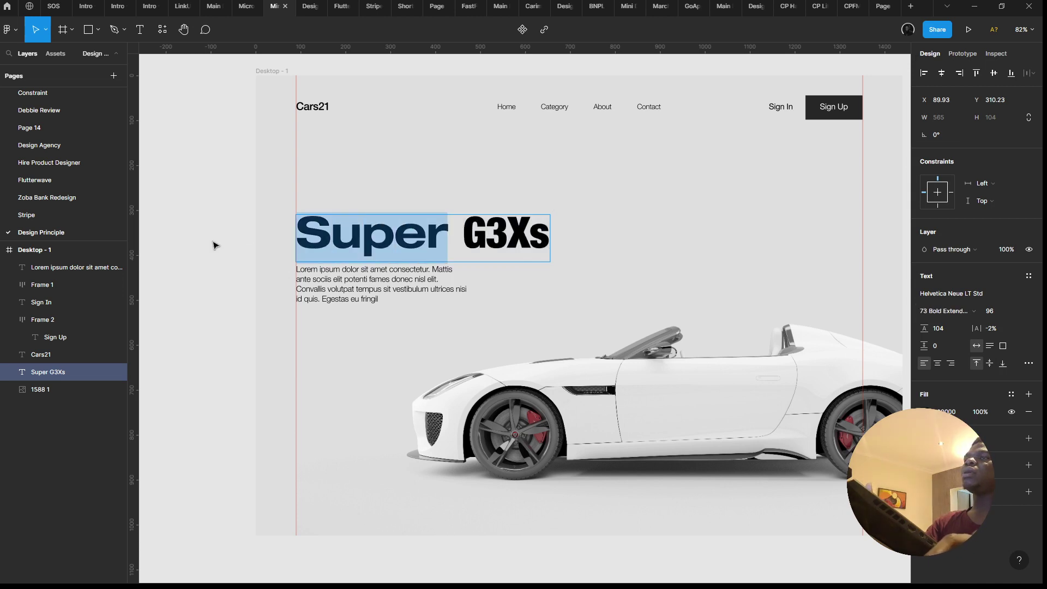
pyautogui.click(935, 312)
pyautogui.click(948, 320)
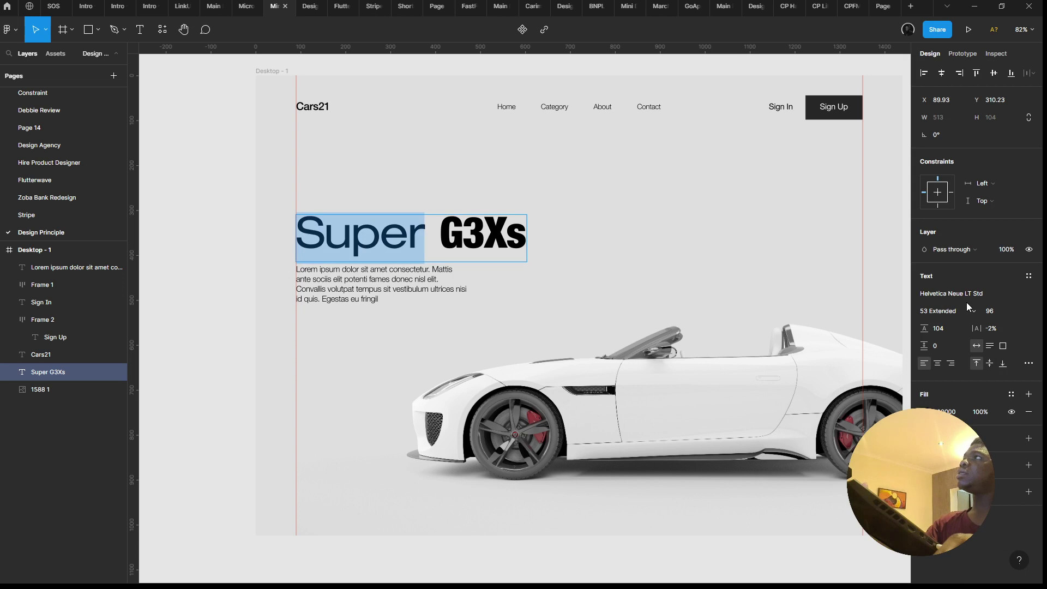
pyautogui.click(955, 310)
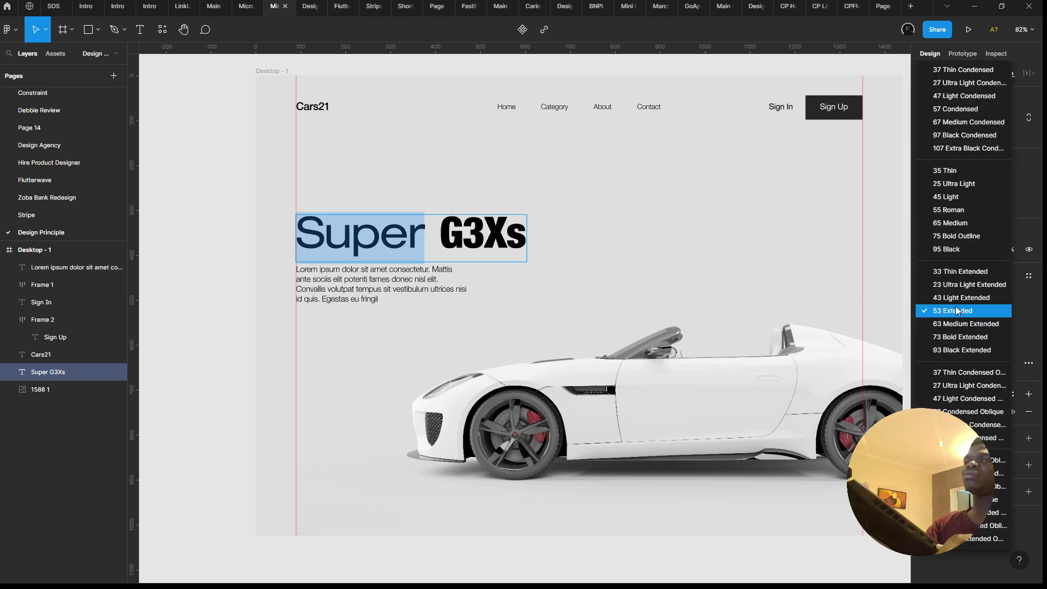
pyautogui.click(966, 323)
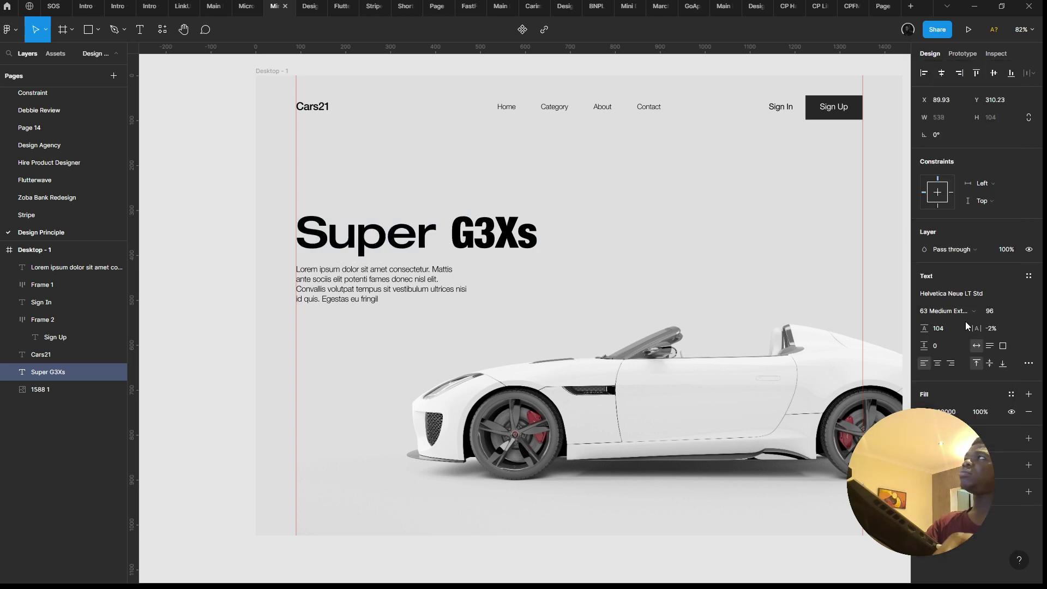
# Step: Set the word G3Xs in the heading to the 67 Medium Condensed font style
pyautogui.press('Right')
pyautogui.press('Right')
pyautogui.hotkey('ctrl', 'shift', 'Right')
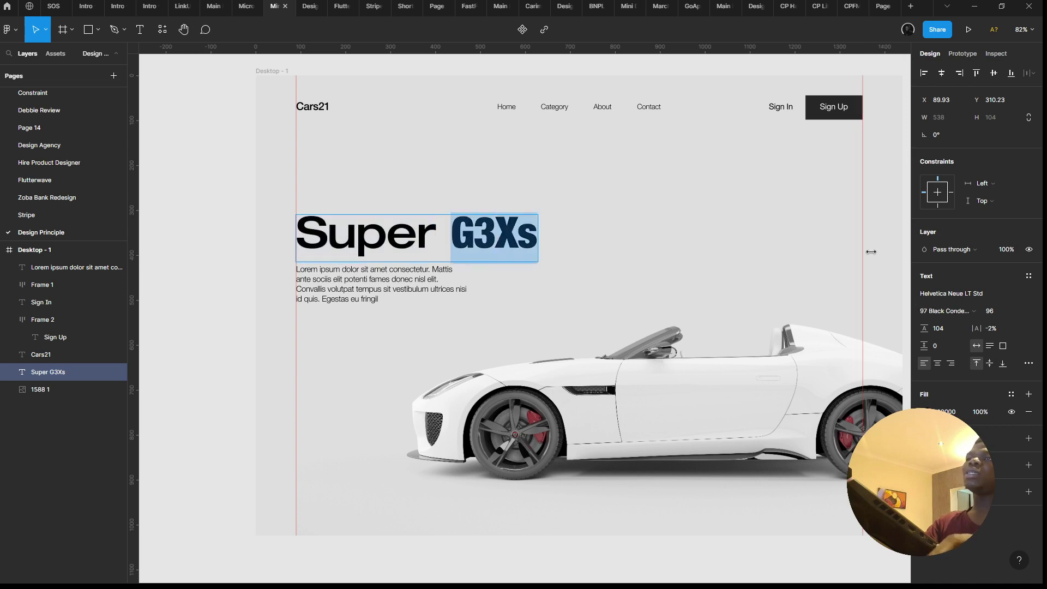
pyautogui.click(972, 315)
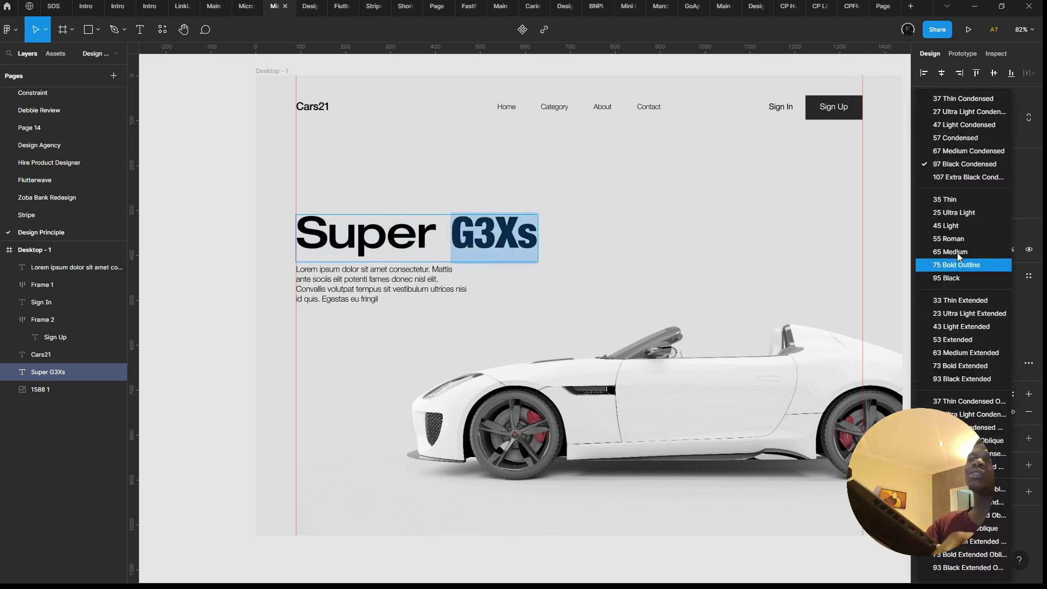
pyautogui.click(964, 149)
# Step: Try the 43 Light Extended font style on the word Super, and undo it
pyautogui.moveTo(436, 235); pyautogui.dragTo(216, 227)
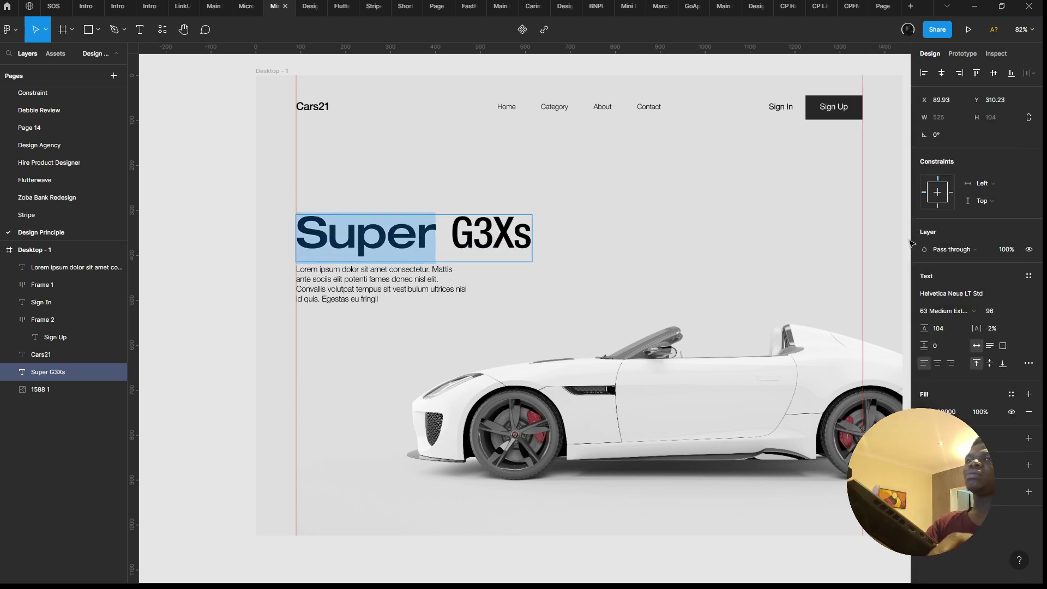
pyautogui.click(969, 310)
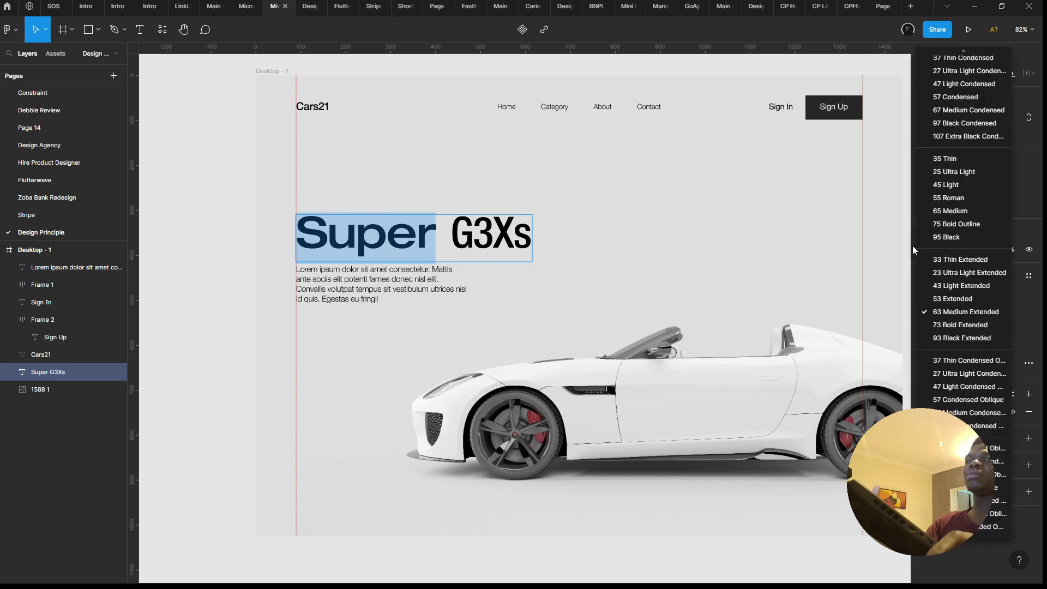
pyautogui.click(972, 289)
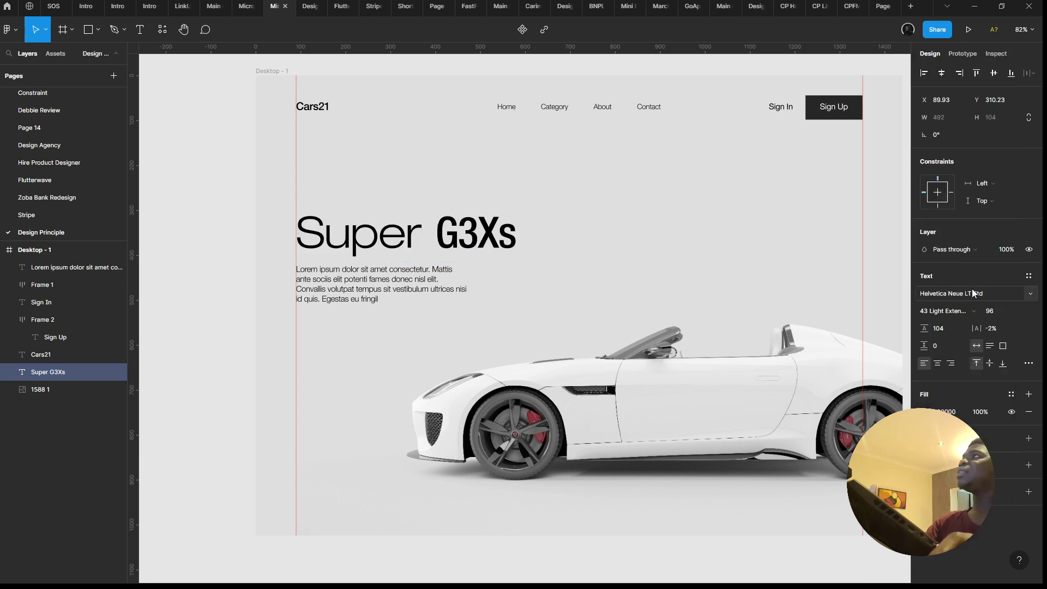
pyautogui.hotkey('ctrl', 'z')
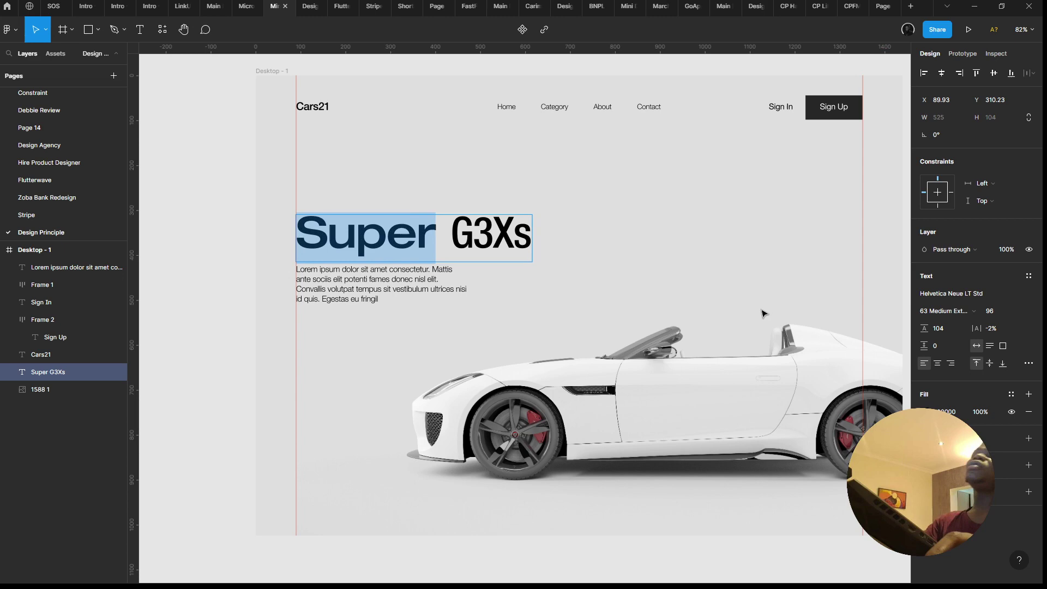
# Step: Set the entire Super G3Xs heading to the 73 Bold Extended font style
pyautogui.click(704, 287)
pyautogui.click(727, 296)
pyautogui.scroll(-3, 728, 300)
pyautogui.click(357, 317)
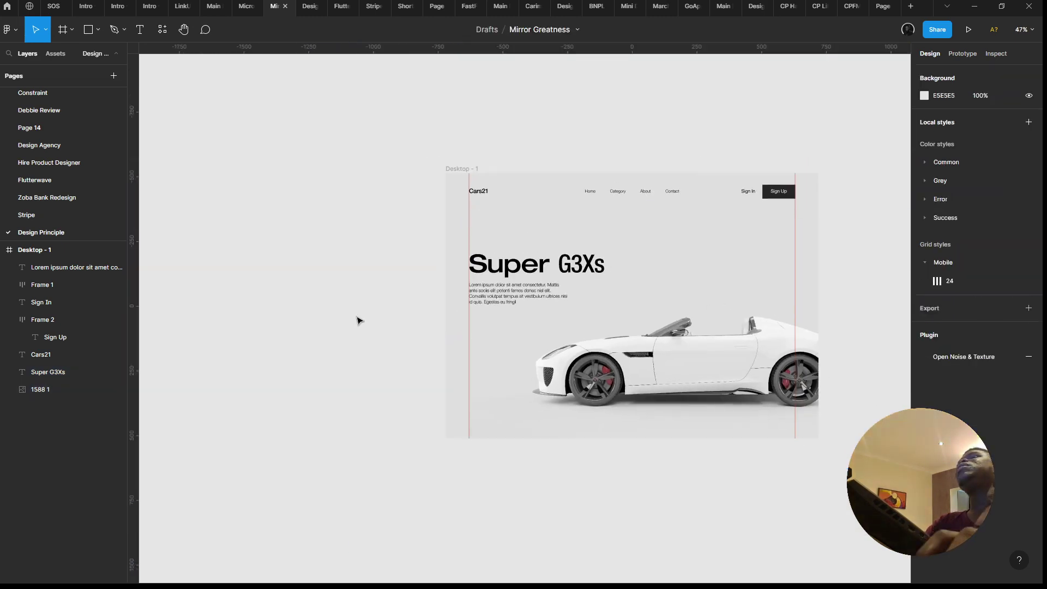
pyautogui.scroll(4, 423, 322)
pyautogui.click(600, 221)
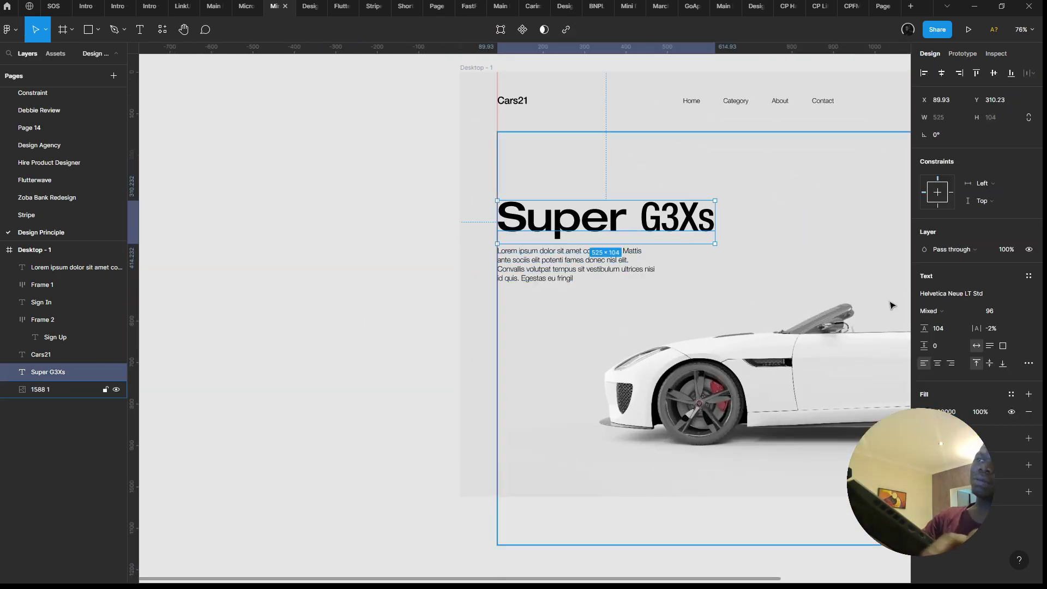
pyautogui.click(959, 311)
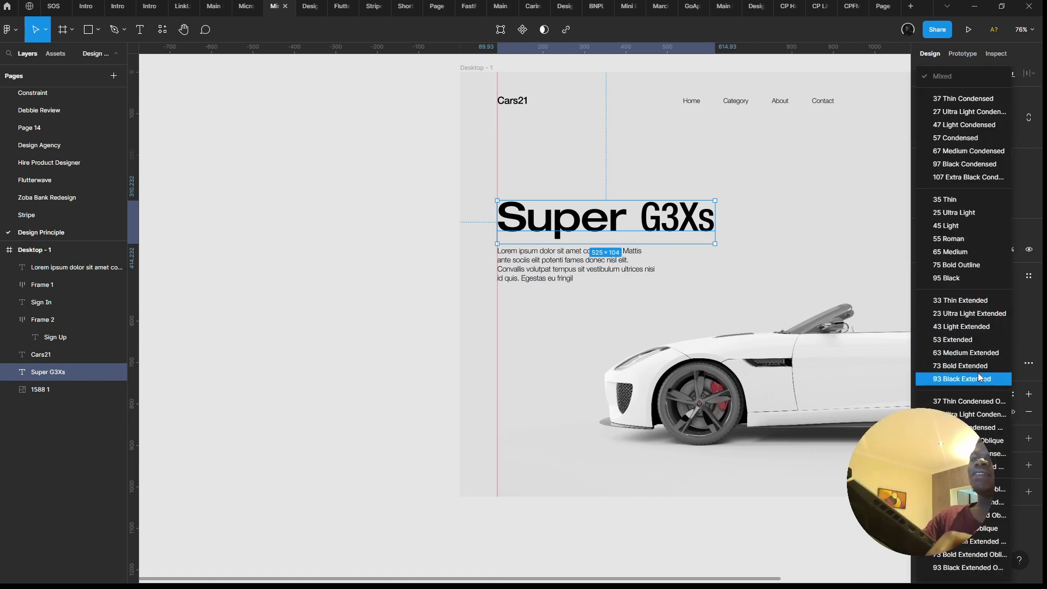
pyautogui.click(945, 362)
pyautogui.hscroll(3, 711, 381)
pyautogui.scroll(1, 710, 381)
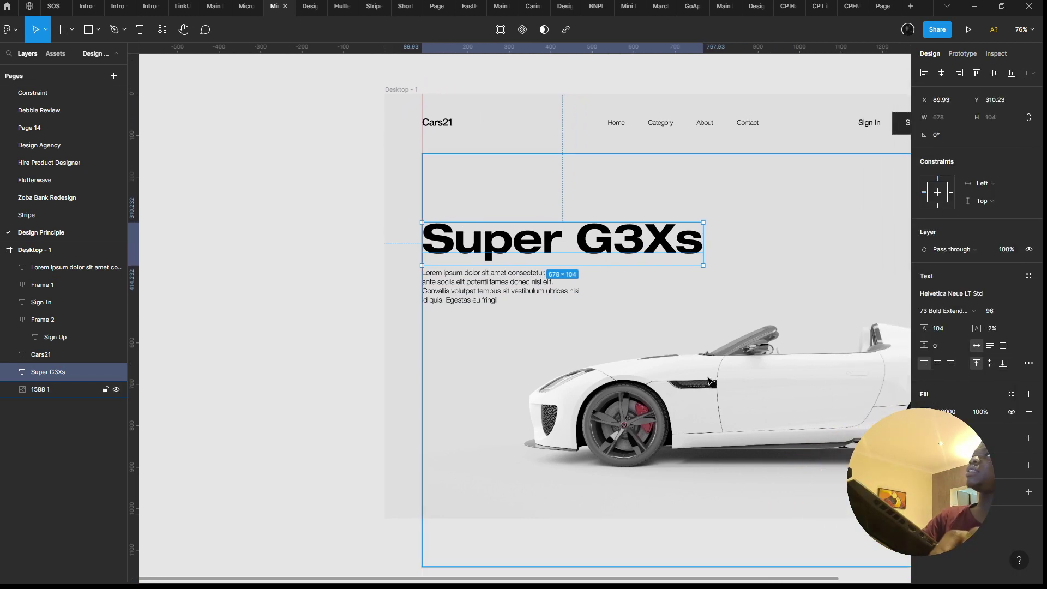
# Step: Show the 12-column layout grid on the Desktop - 1 frame
pyautogui.click(554, 297)
pyautogui.scroll(-5, 540, 299)
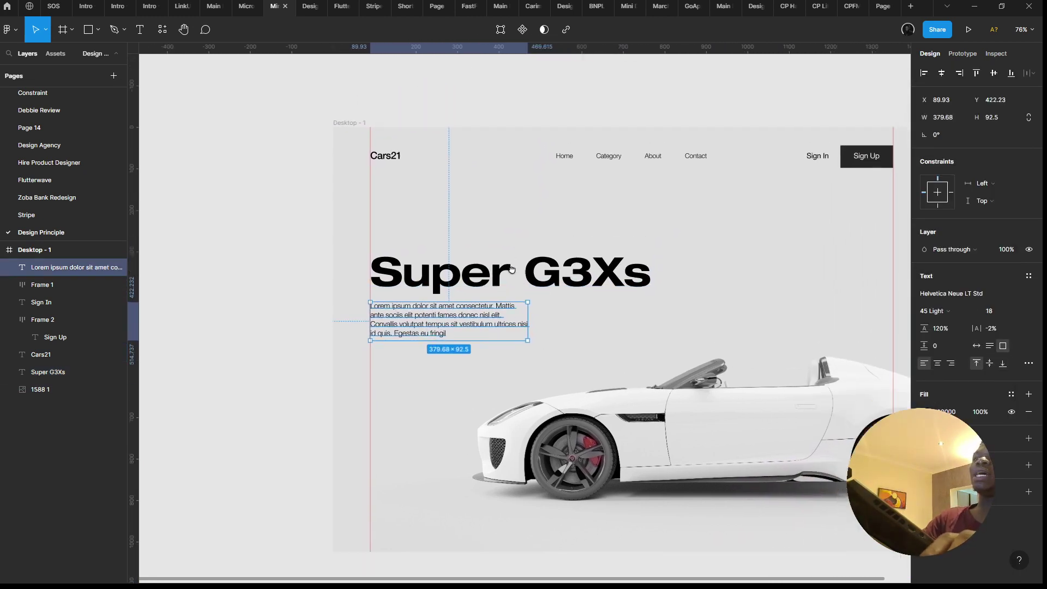
pyautogui.scroll(6, 513, 261)
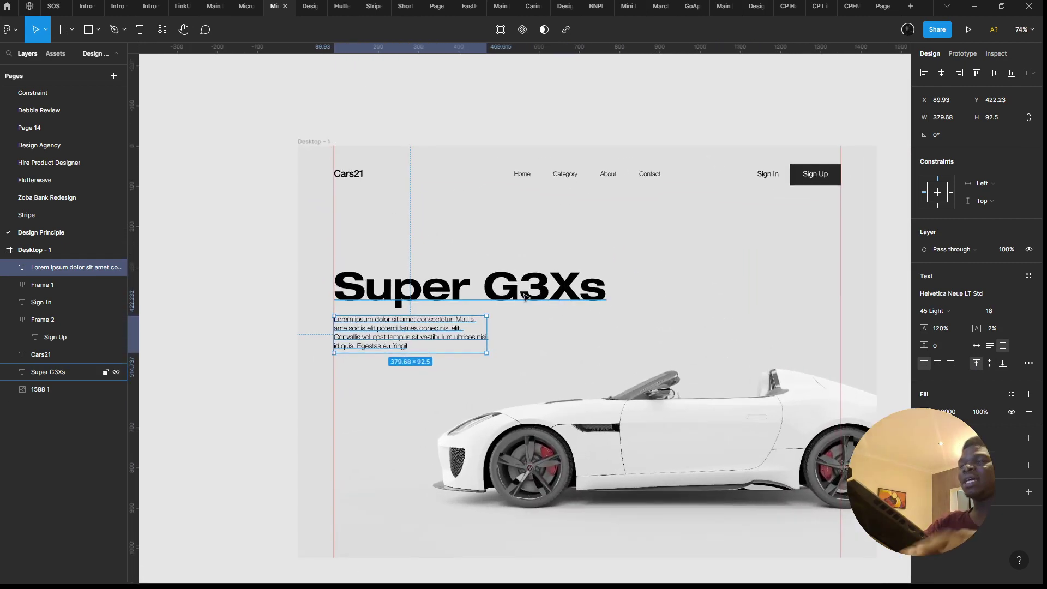
pyautogui.click(278, 115)
pyautogui.click(280, 119)
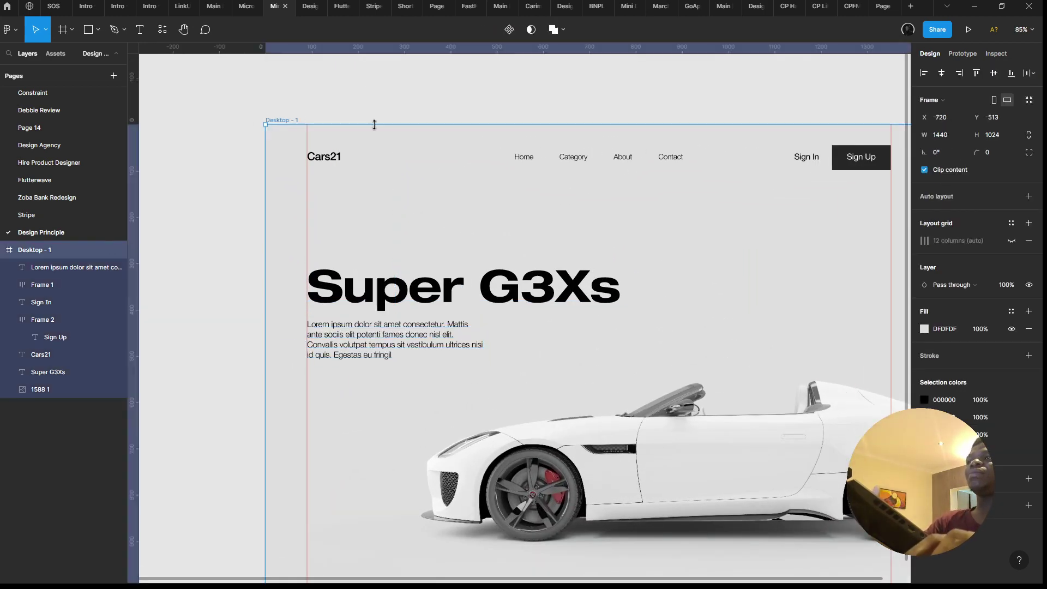
pyautogui.click(1009, 241)
pyautogui.click(392, 334)
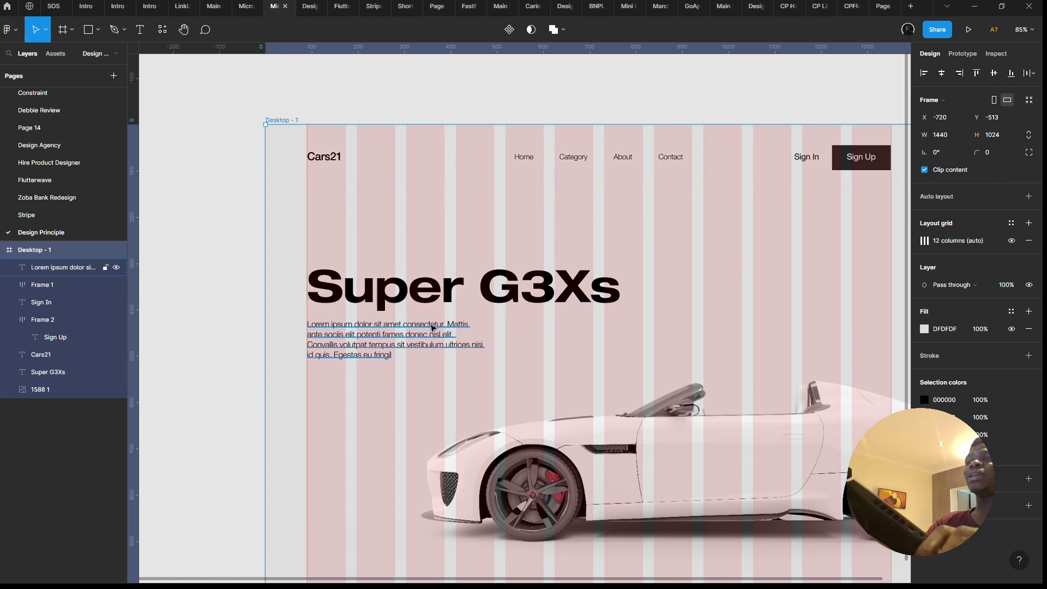
# Step: Move the paragraph under the heading to X 197, Y 431, aligning it with the start of the second grid column
pyautogui.scroll(-2, 292, 264)
pyautogui.scroll(4, 292, 264)
pyautogui.scroll(3, 368, 220)
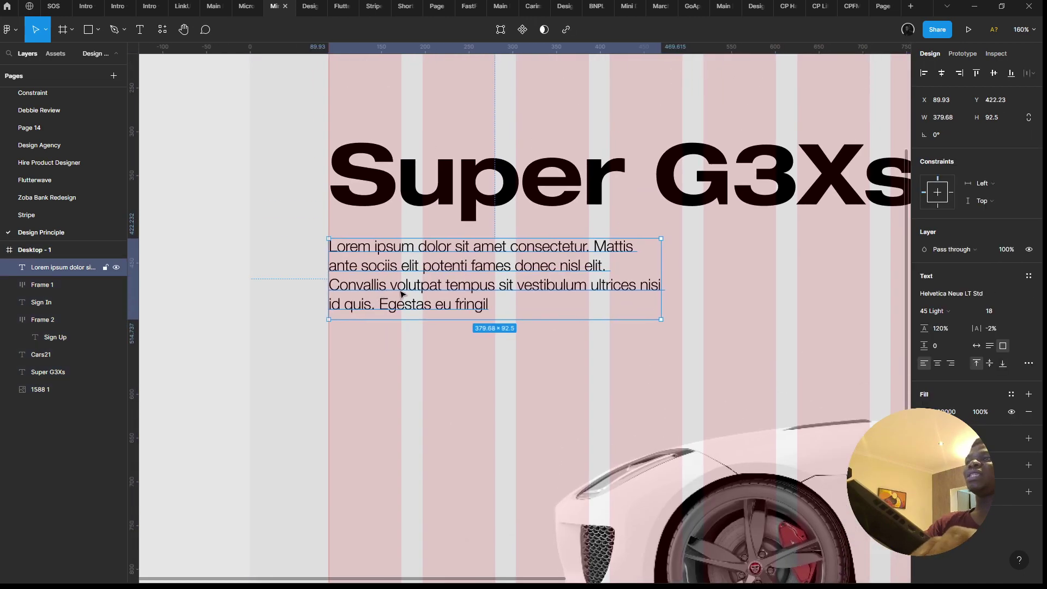
pyautogui.moveTo(383, 299); pyautogui.dragTo(473, 299)
pyautogui.scroll(3, 475, 354)
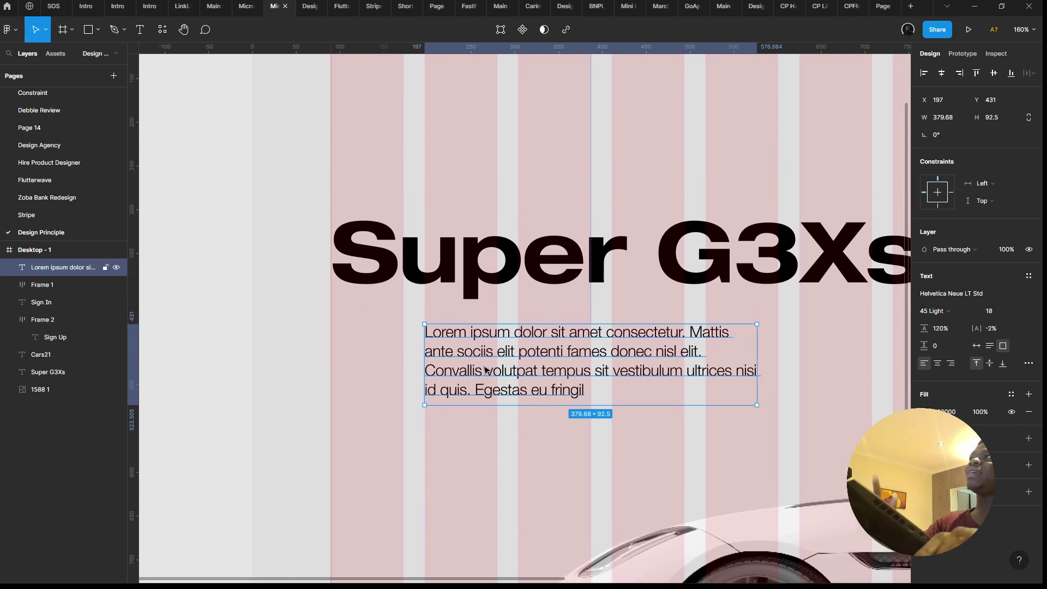
pyautogui.scroll(-3, 488, 367)
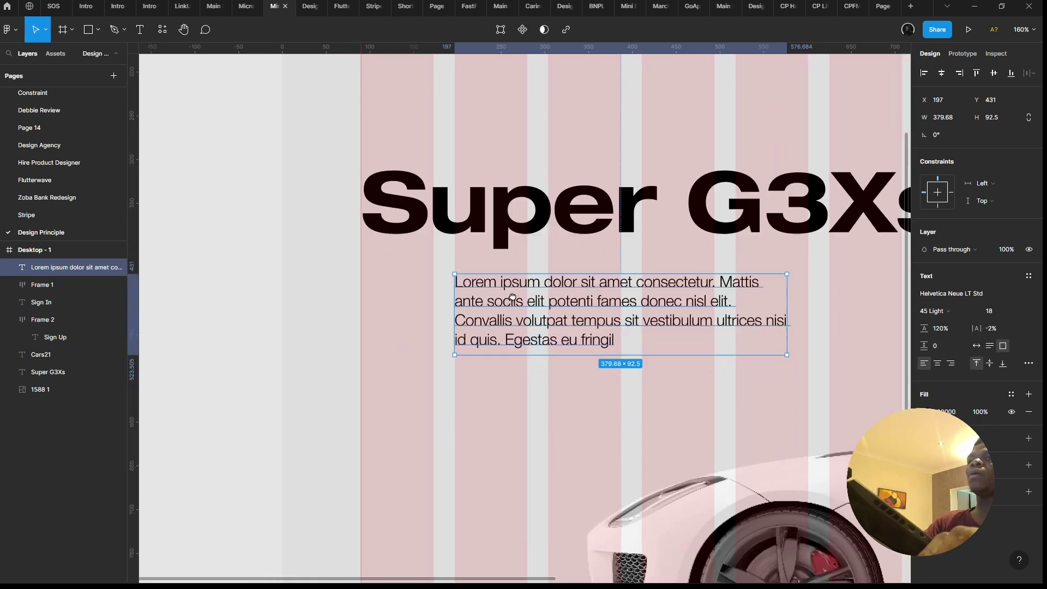
pyautogui.click(66, 33)
pyautogui.scroll(1, 467, 290)
pyautogui.scroll(-3, 467, 290)
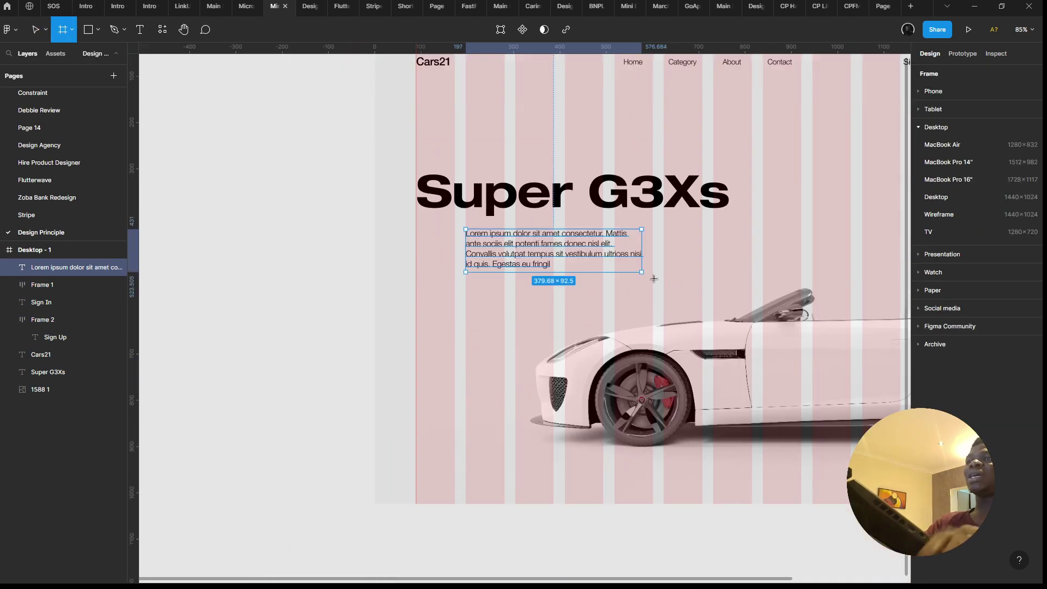
pyautogui.scroll(-3, 654, 278)
pyautogui.press('v')
# Step: Place a copy of the Sign Up button below the paragraph at X 197, Y 540, with a width of 214
pyautogui.scroll(4, 685, 261)
pyautogui.hscroll(2, 703, 313)
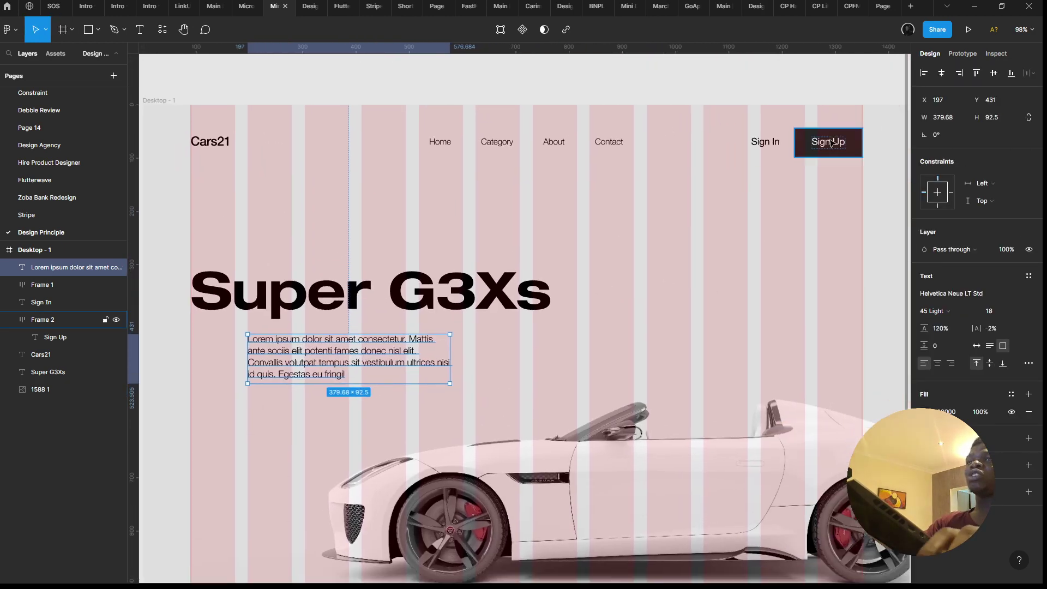
pyautogui.click(835, 141)
pyautogui.moveTo(837, 136); pyautogui.dragTo(365, 406)
pyautogui.scroll(4, 314, 431)
pyautogui.hscroll(-5, 333, 440)
pyautogui.scroll(-1, 382, 404)
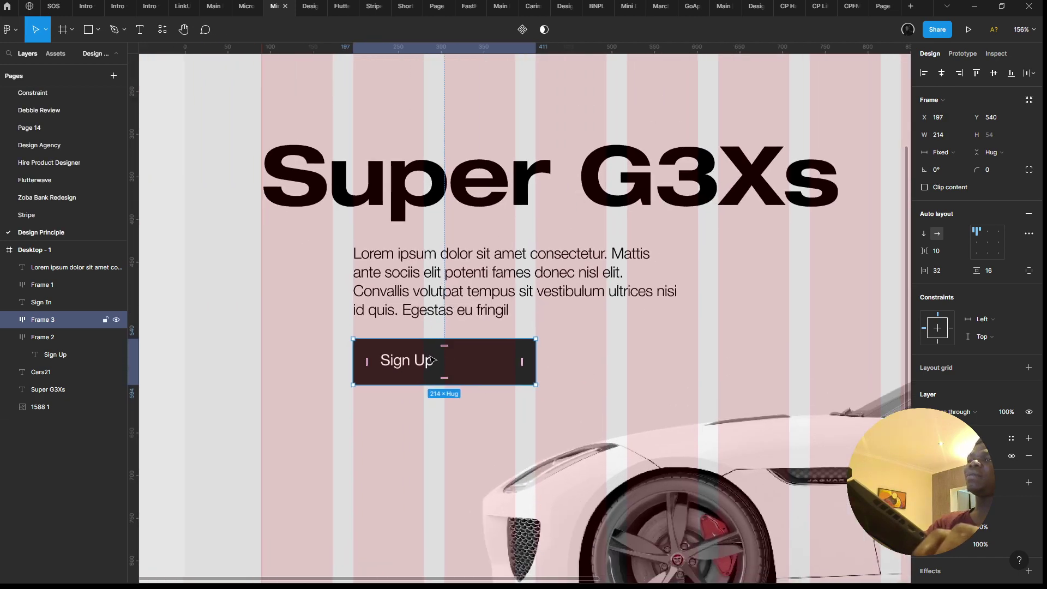
# Step: Change the copied button's label to View More and centre the label within the button
pyautogui.doubleClick(431, 360)
pyautogui.doubleClick(430, 357)
pyautogui.write('v')
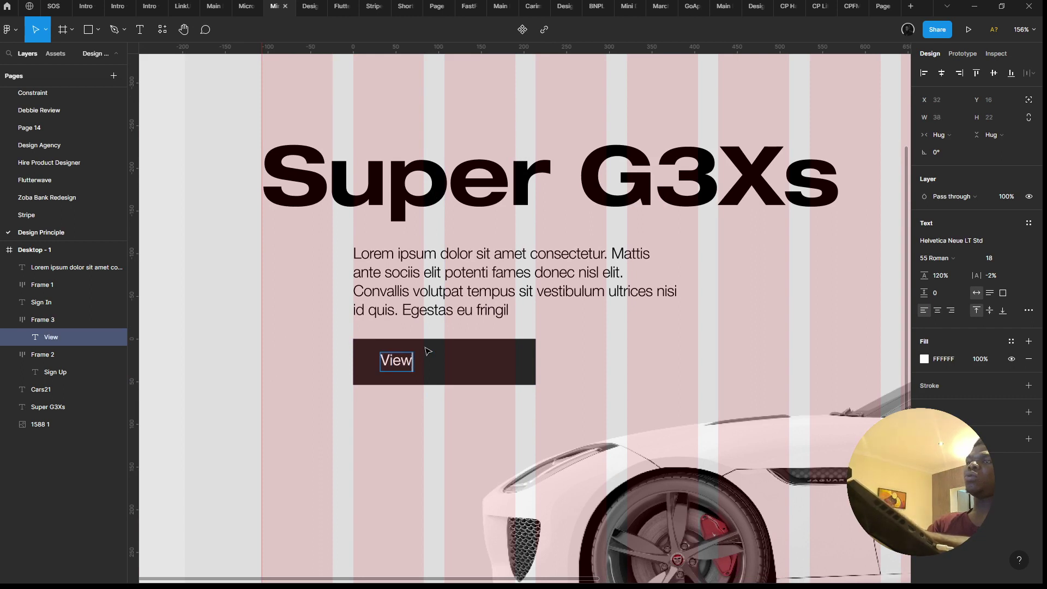
pyautogui.press('Escape')
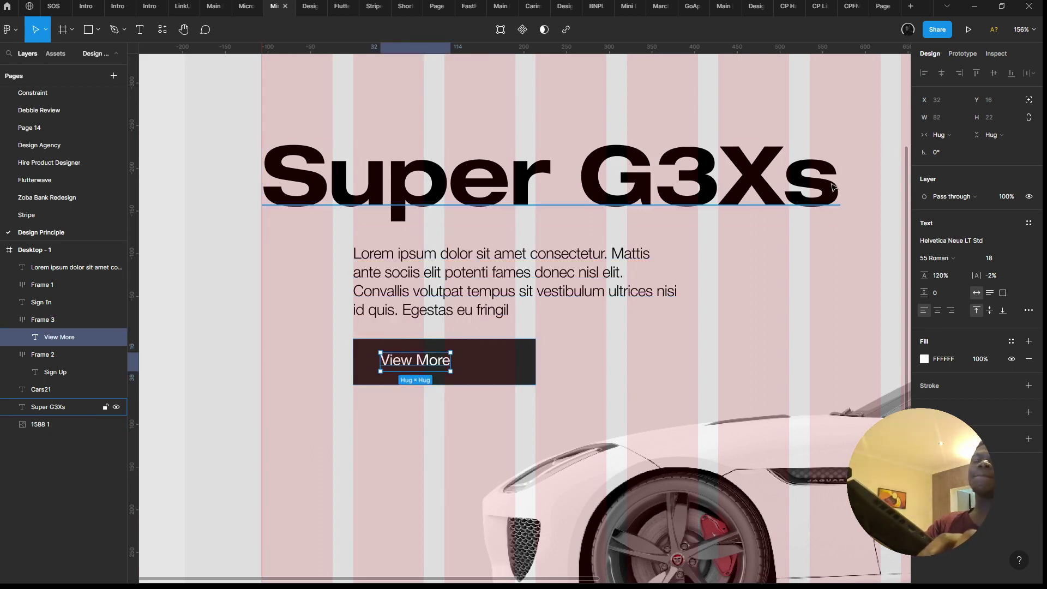
pyautogui.press('alt')
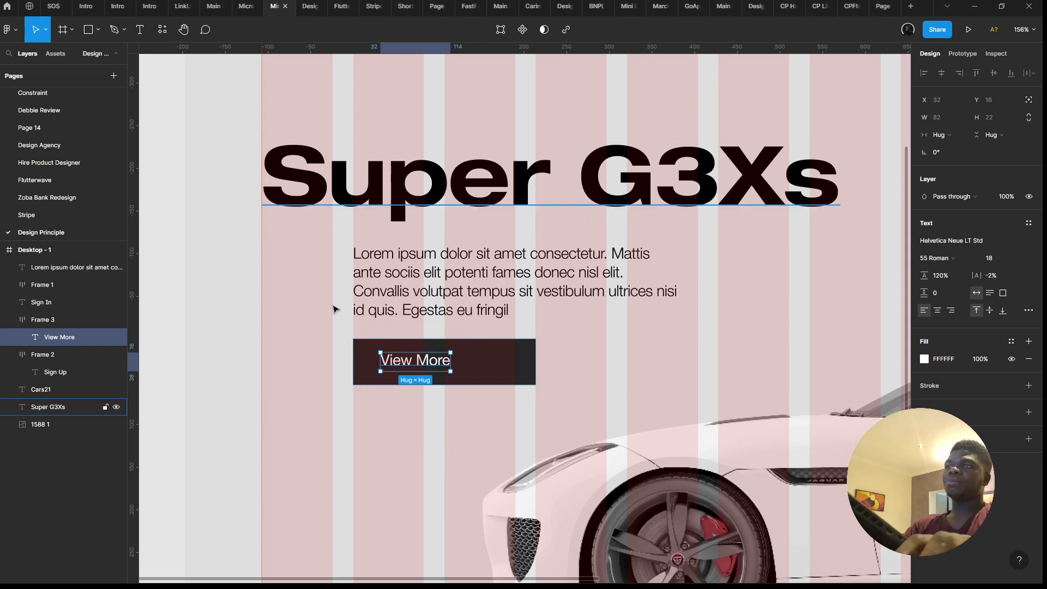
pyautogui.click(480, 367)
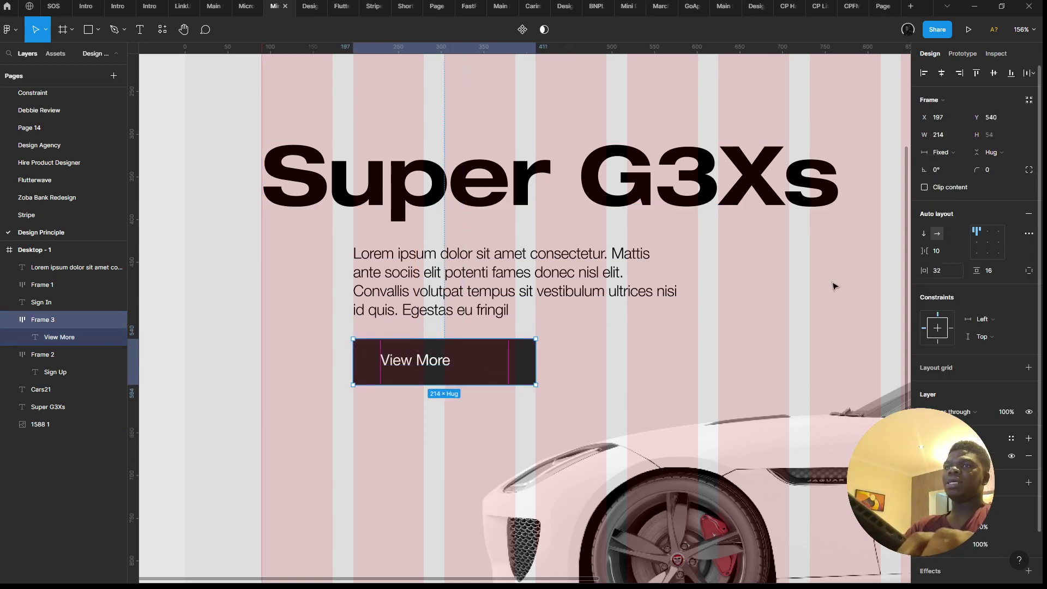
pyautogui.click(986, 248)
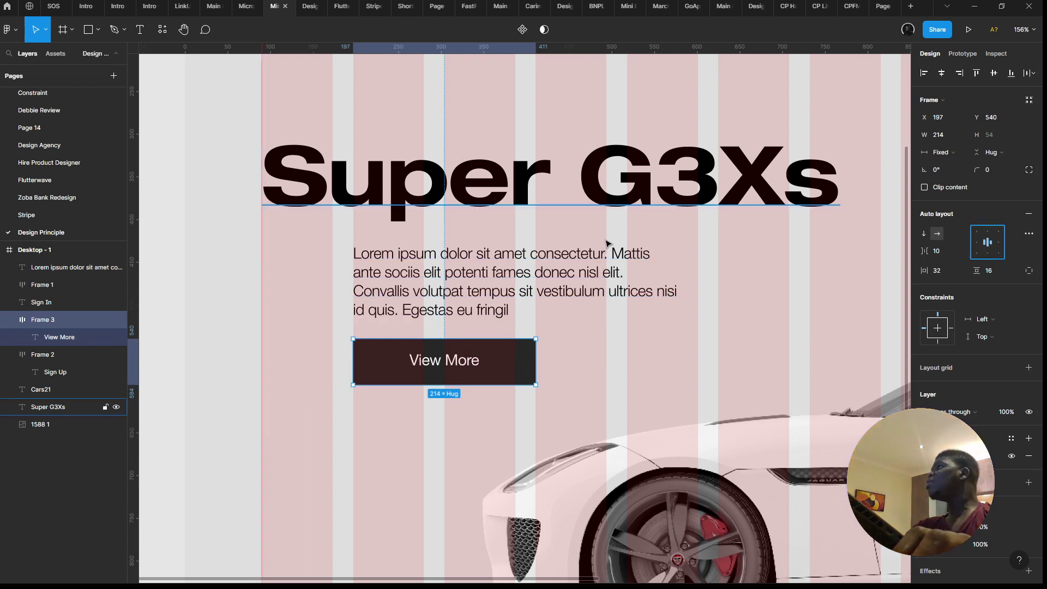
# Step: Examine how the heading, paragraph and View More button line up with the column grid and the car image
pyautogui.scroll(-2, 617, 150)
pyautogui.scroll(-5, 617, 150)
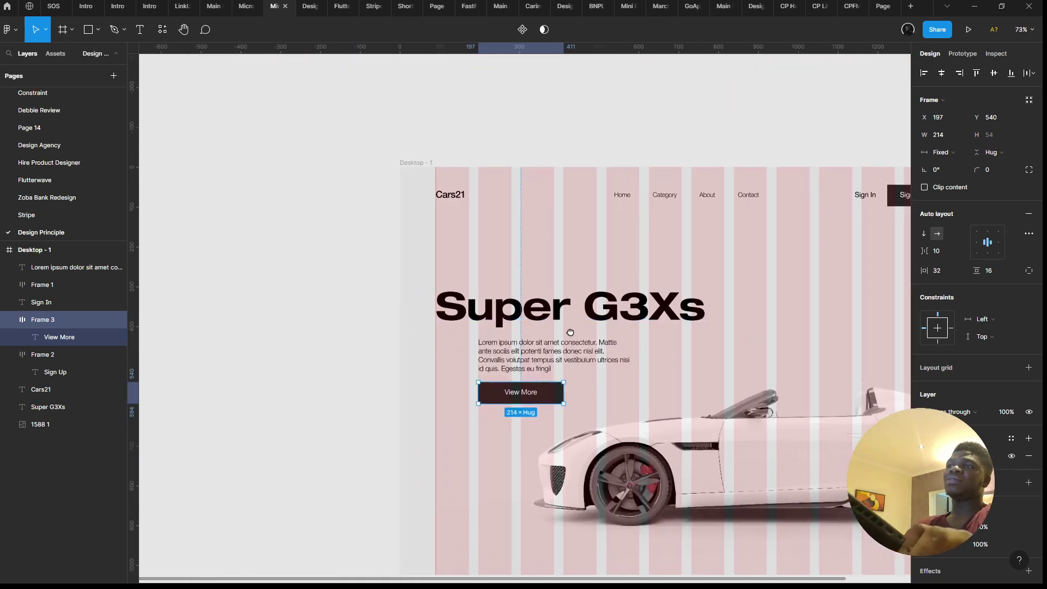
pyautogui.scroll(3, 512, 382)
pyautogui.click(509, 401)
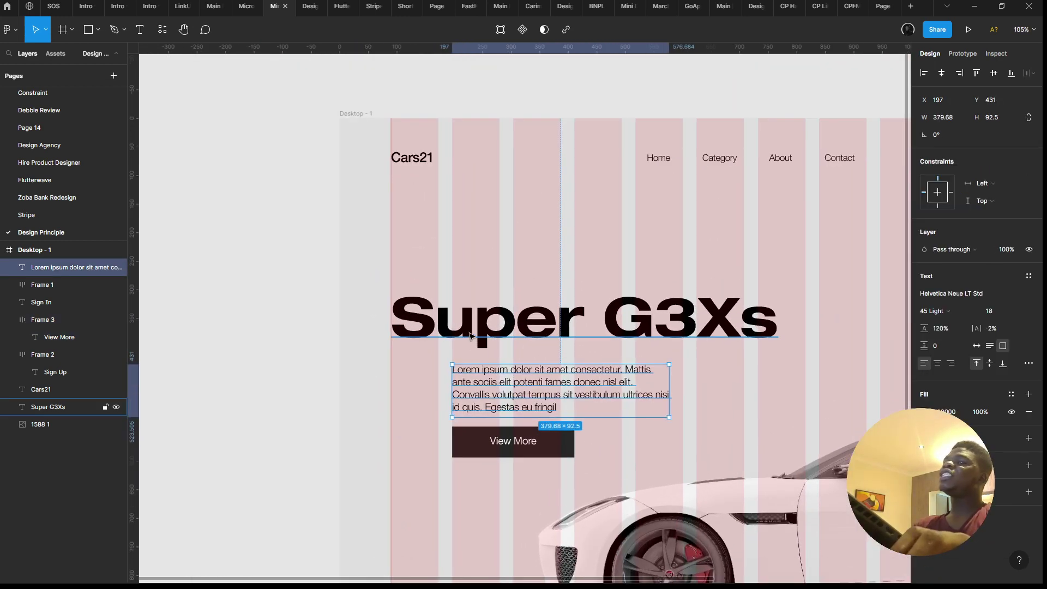
pyautogui.scroll(-5, 470, 335)
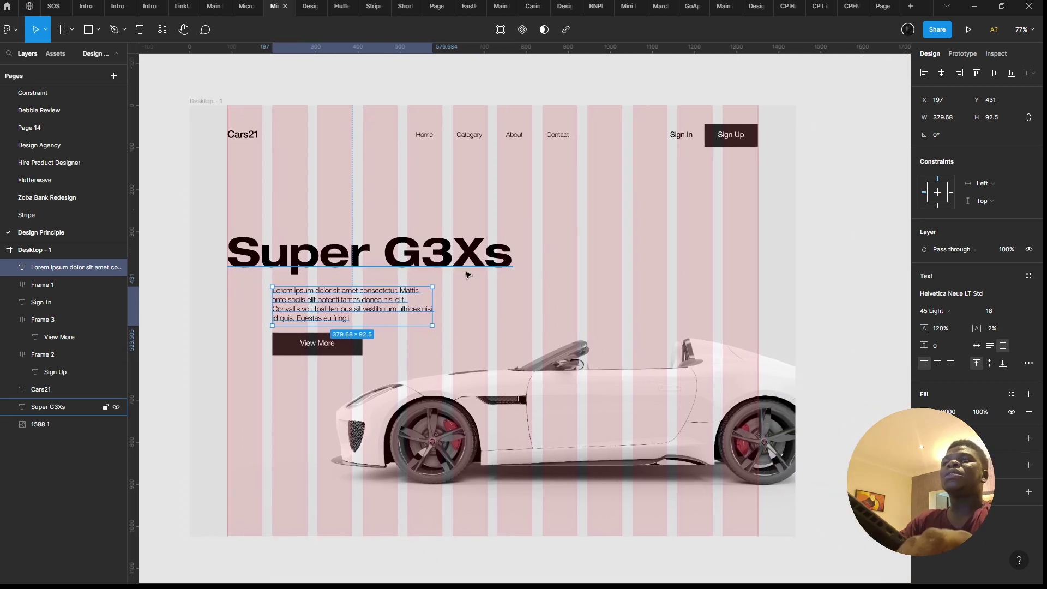
pyautogui.scroll(1, 518, 300)
pyautogui.hscroll(-1, 518, 300)
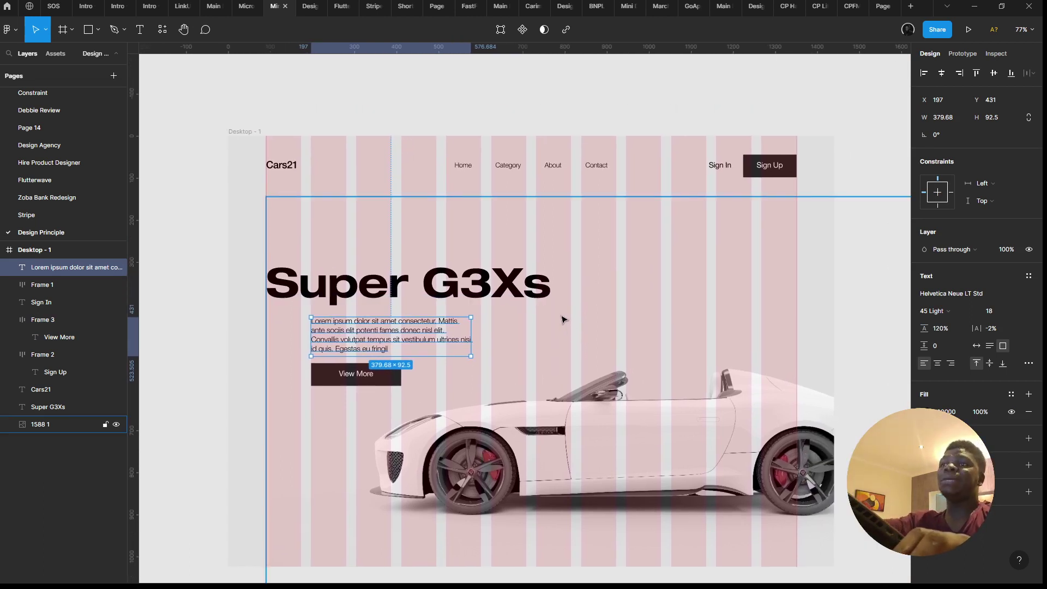
pyautogui.scroll(1, 564, 319)
pyautogui.hscroll(1, 563, 319)
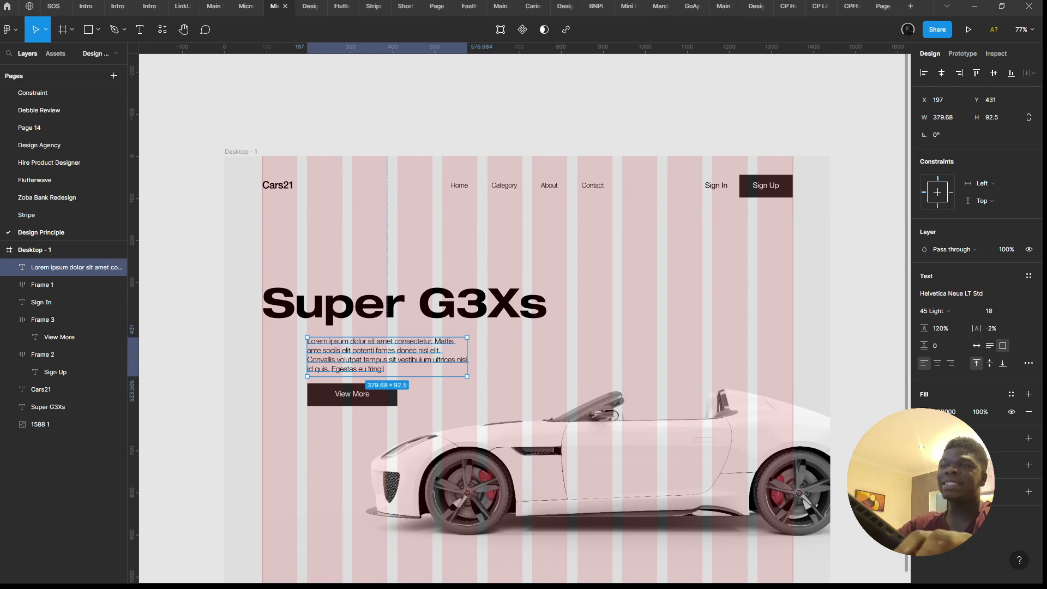
pyautogui.moveTo(680, 314); pyautogui.dragTo(718, 302)
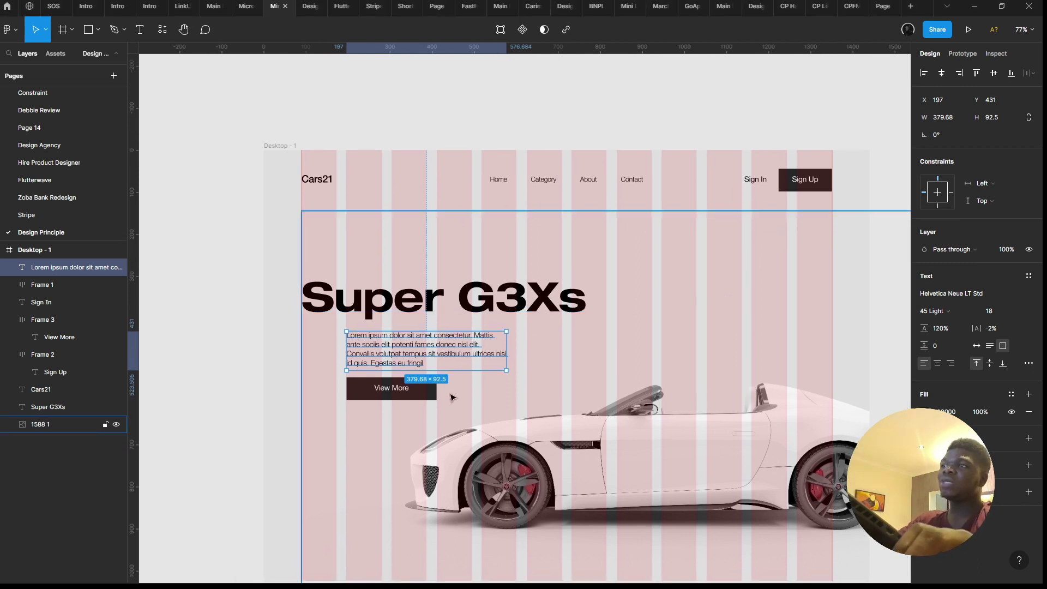
pyautogui.scroll(1, 451, 397)
pyautogui.moveTo(451, 397); pyautogui.dragTo(498, 406)
pyautogui.click(468, 397)
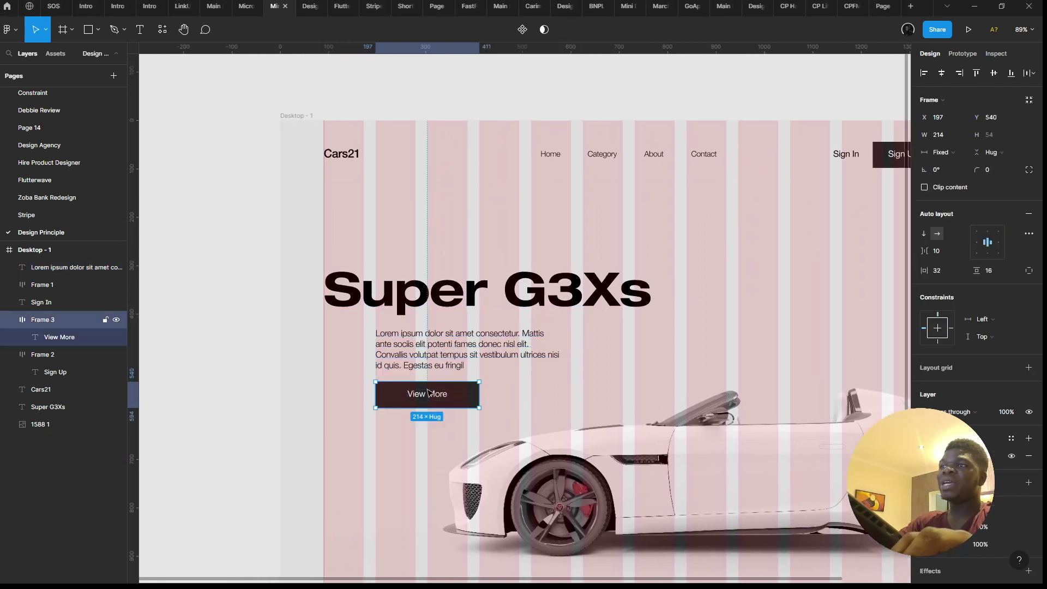
pyautogui.click(421, 349)
pyautogui.click(345, 300)
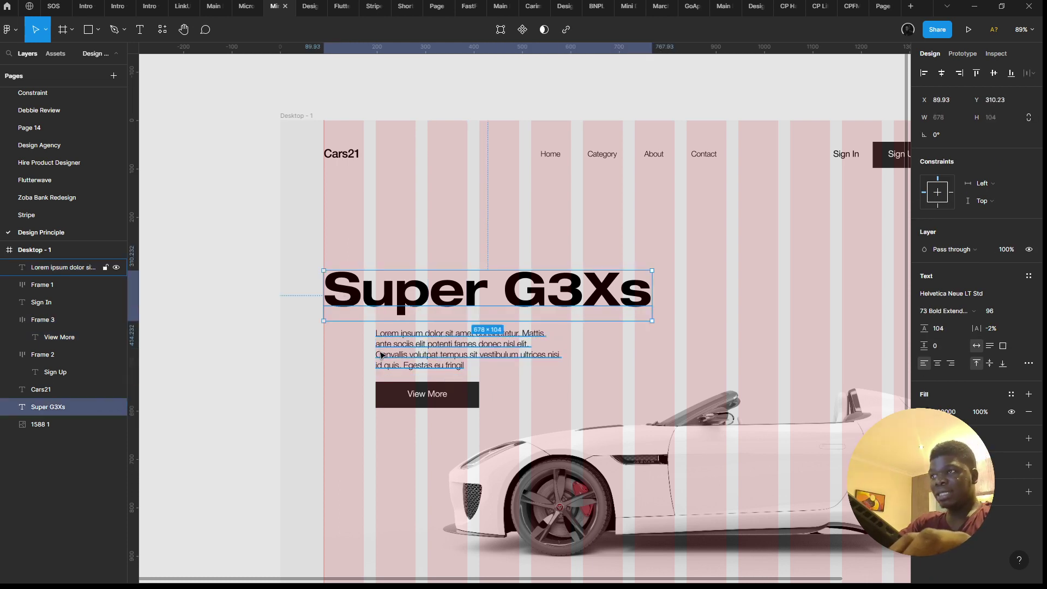
pyautogui.scroll(3, 324, 262)
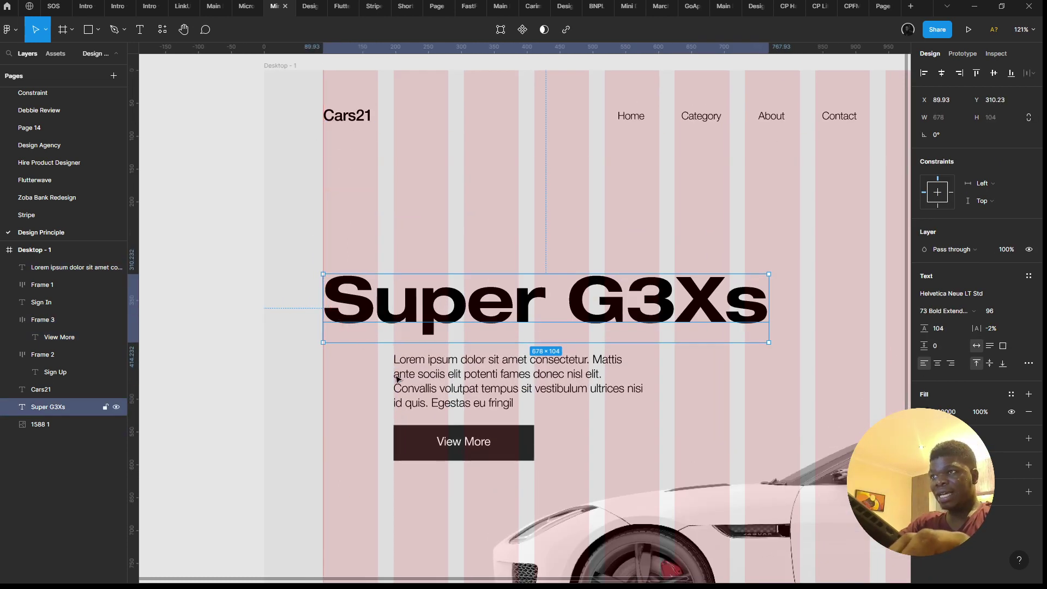
pyautogui.scroll(-2, 420, 452)
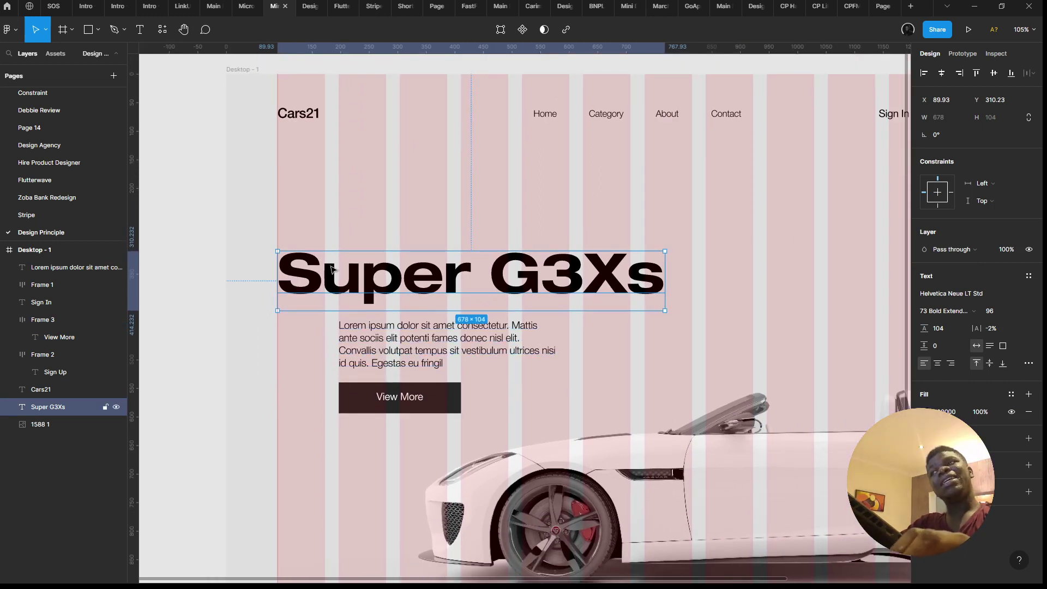
# Step: Try drawing two freehand Pencil lines down from the Cars21 logo toward the heading, and undo both
pyautogui.click(117, 30)
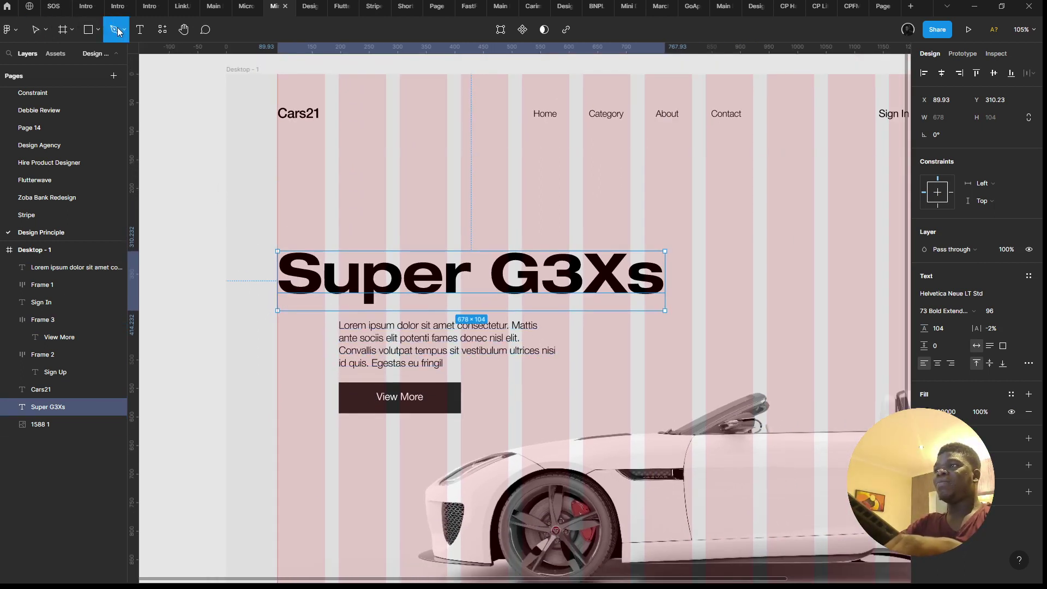
pyautogui.click(124, 30)
pyautogui.click(115, 69)
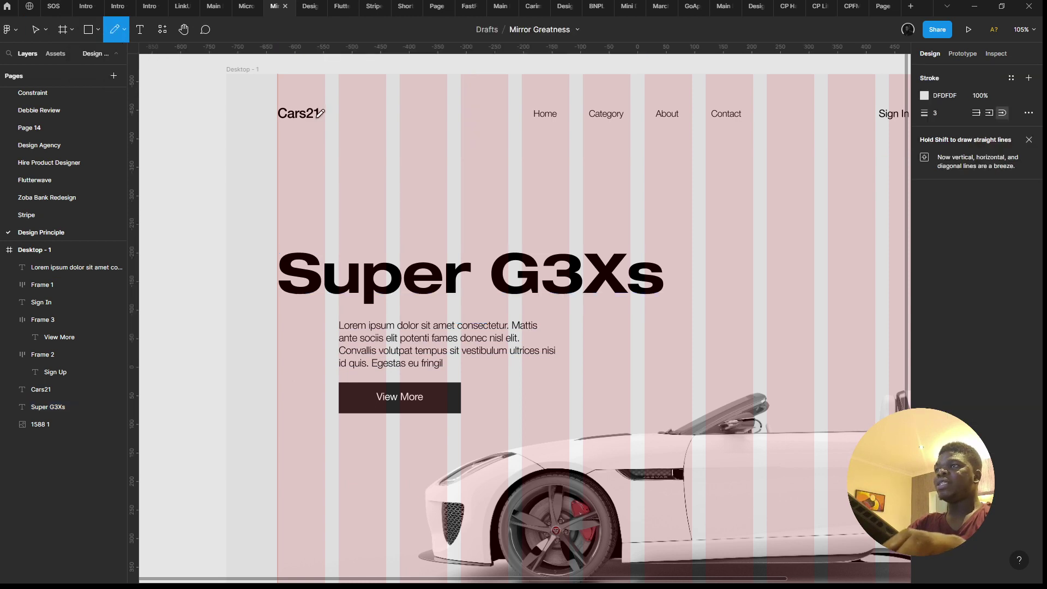
pyautogui.moveTo(280, 106); pyautogui.dragTo(299, 254)
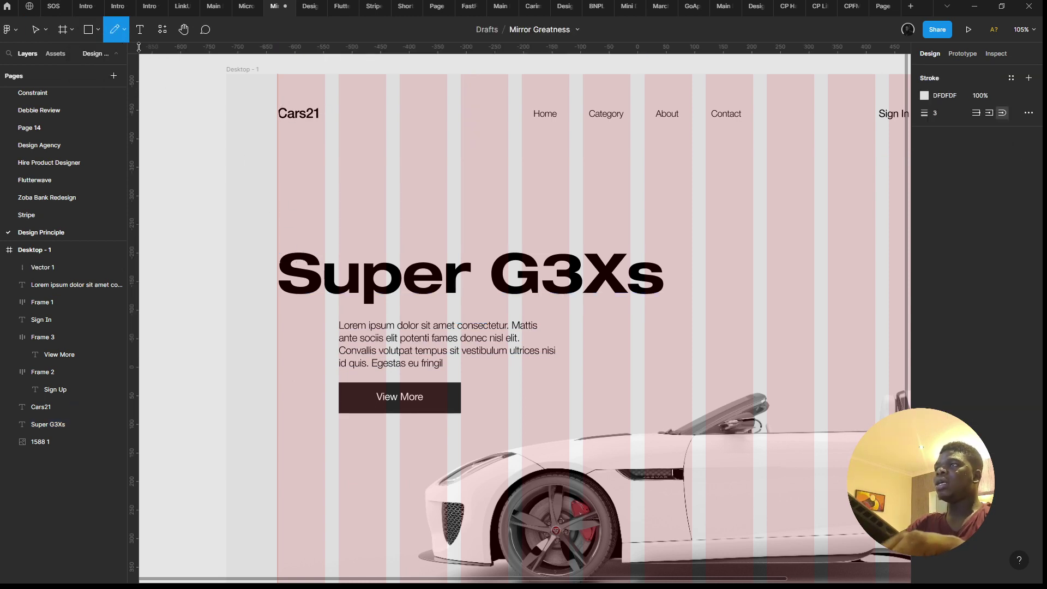
pyautogui.moveTo(276, 116); pyautogui.dragTo(265, 206)
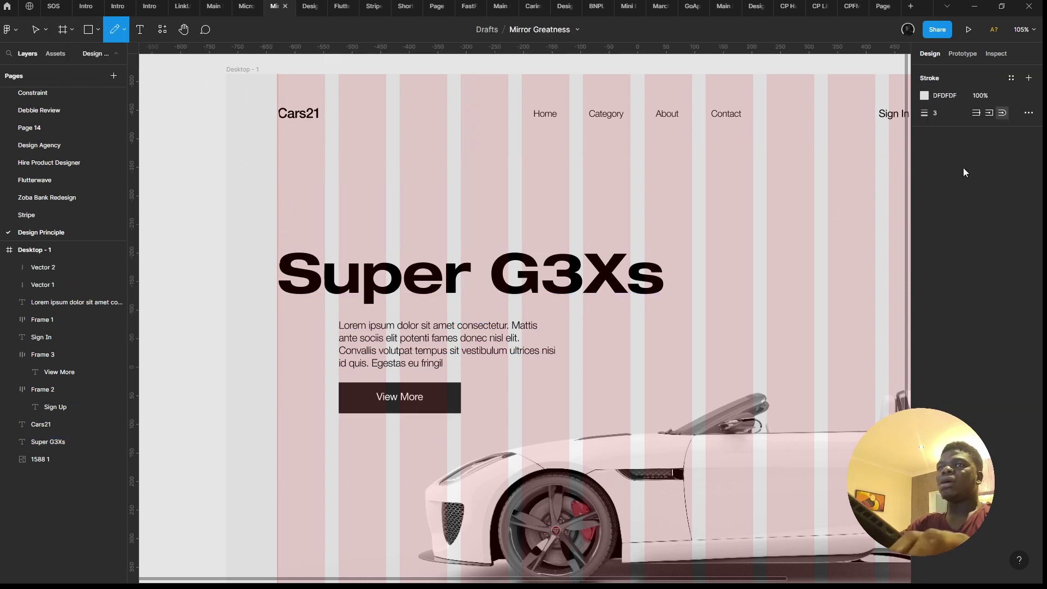
pyautogui.hotkey('ctrl', 'z')
pyautogui.hotkey('ctrl', 'z')
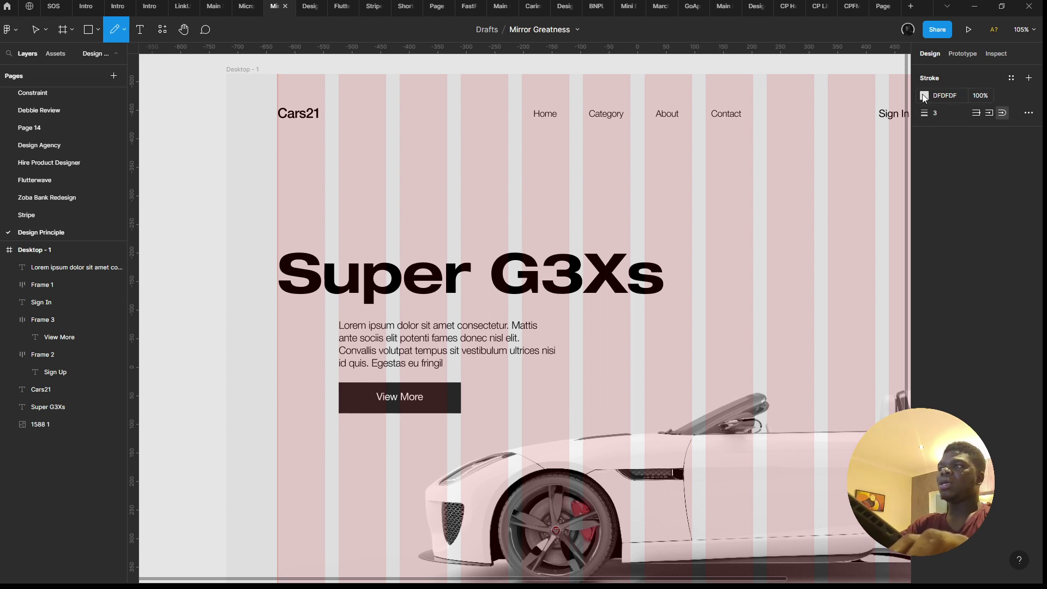
# Step: Sketch a stepped 000000 Pencil line from the logo past the heading, paragraph and button to the car's front wheel, and undo it
pyautogui.click(924, 97)
pyautogui.moveTo(881, 142); pyautogui.dragTo(682, 337)
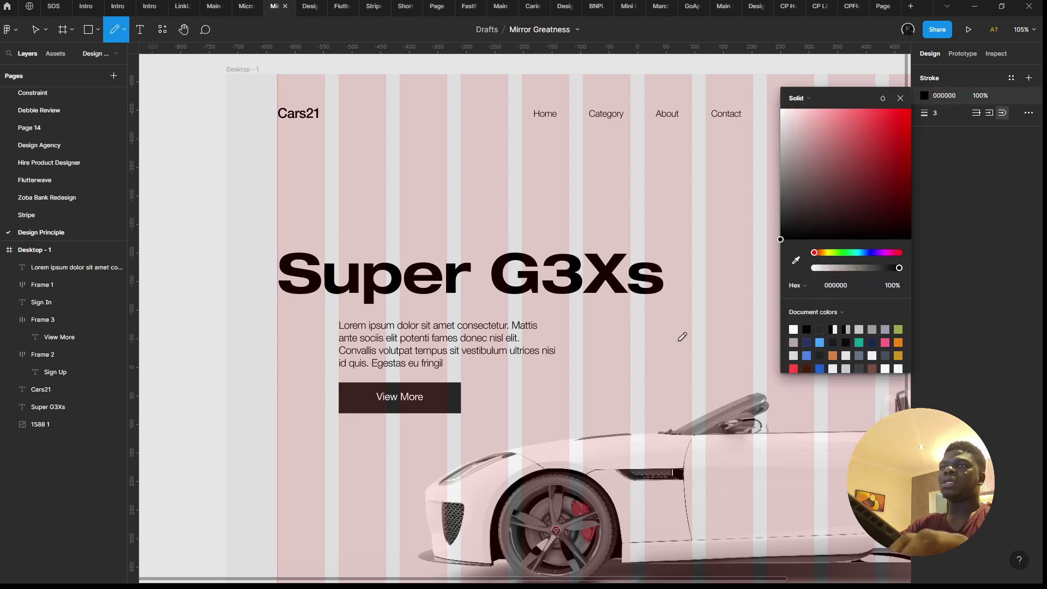
pyautogui.click(937, 73)
pyautogui.click(259, 121)
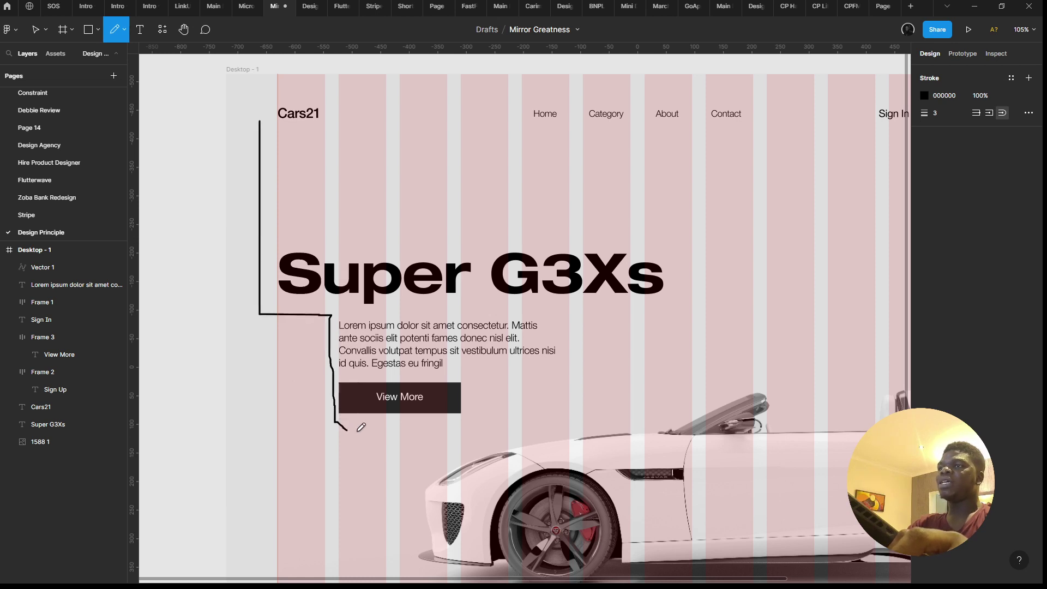
pyautogui.moveTo(358, 430)
pyautogui.mouseDown()
pyautogui.moveTo(412, 430)
pyautogui.moveTo(421, 463)
pyautogui.mouseUp()
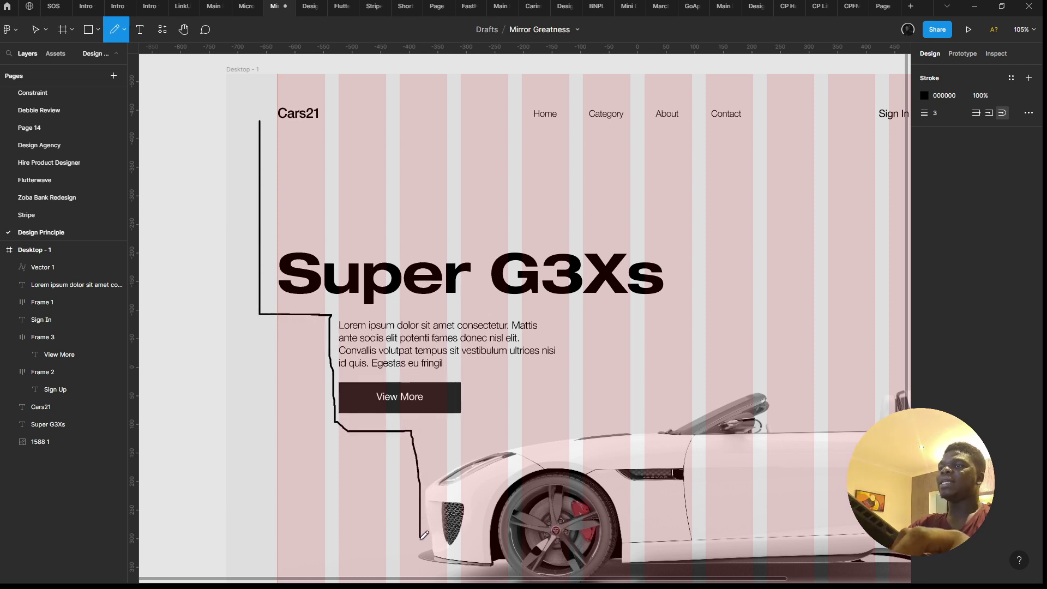
pyautogui.moveTo(424, 535)
pyautogui.mouseDown()
pyautogui.moveTo(421, 553)
pyautogui.moveTo(528, 566)
pyautogui.mouseUp()
pyautogui.scroll(-3, 583, 349)
pyautogui.hscroll(-1, 582, 349)
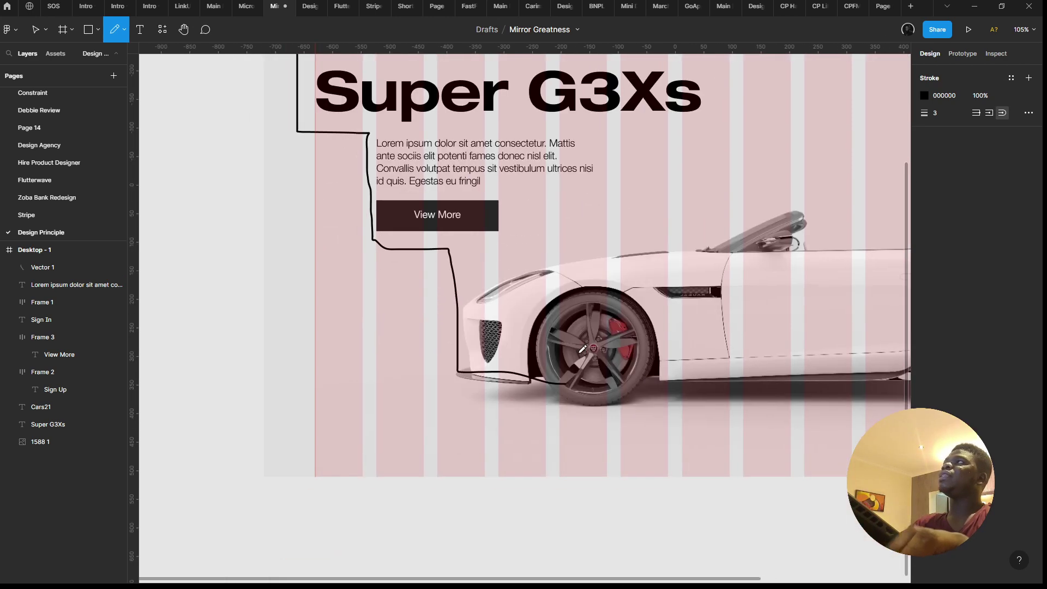
pyautogui.scroll(5, 583, 349)
pyautogui.keyDown('ctrl'); pyautogui.scroll(-3, 583, 349); pyautogui.keyUp('ctrl')
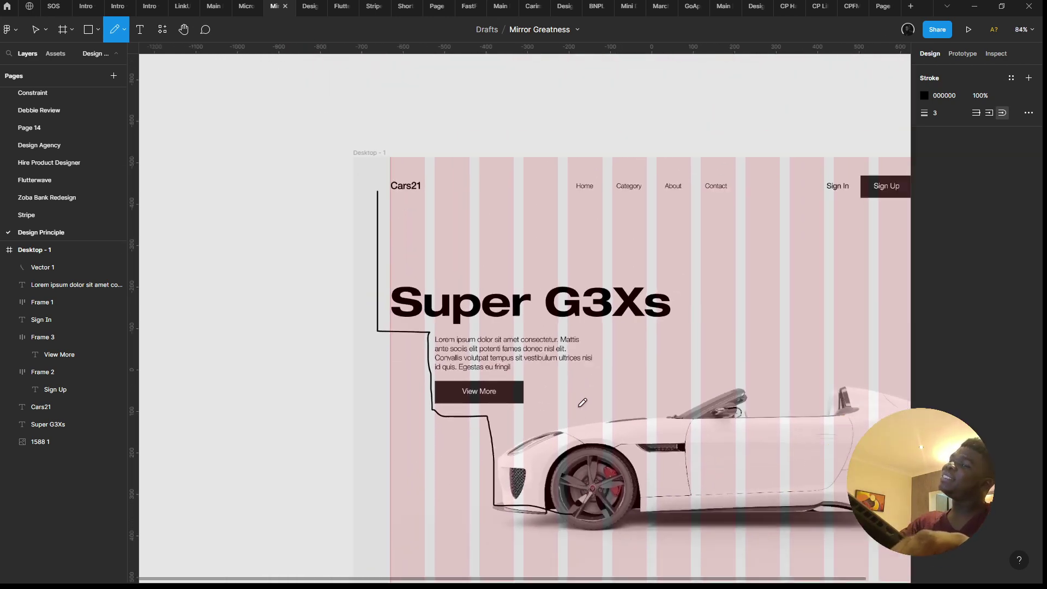
pyautogui.keyDown('ctrl'); pyautogui.scroll(-3, 582, 402); pyautogui.keyUp('ctrl')
pyautogui.hotkey('ctrl', 'z')
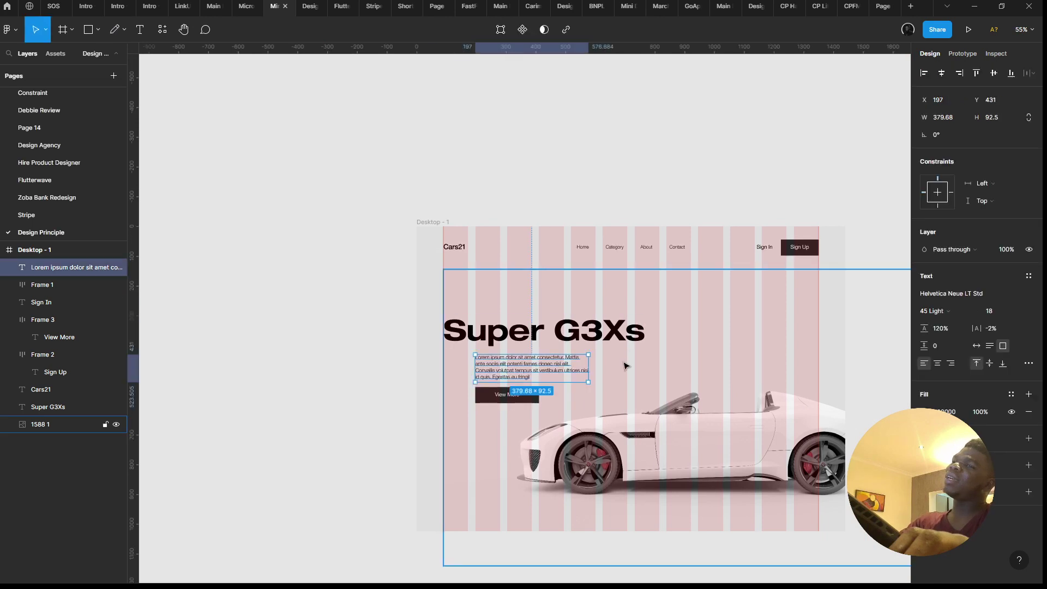
# Step: Set the View More button's label to upper case in the type settings
pyautogui.click(607, 367)
pyautogui.keyDown('ctrl'); pyautogui.scroll(3, 606, 327); pyautogui.keyUp('ctrl')
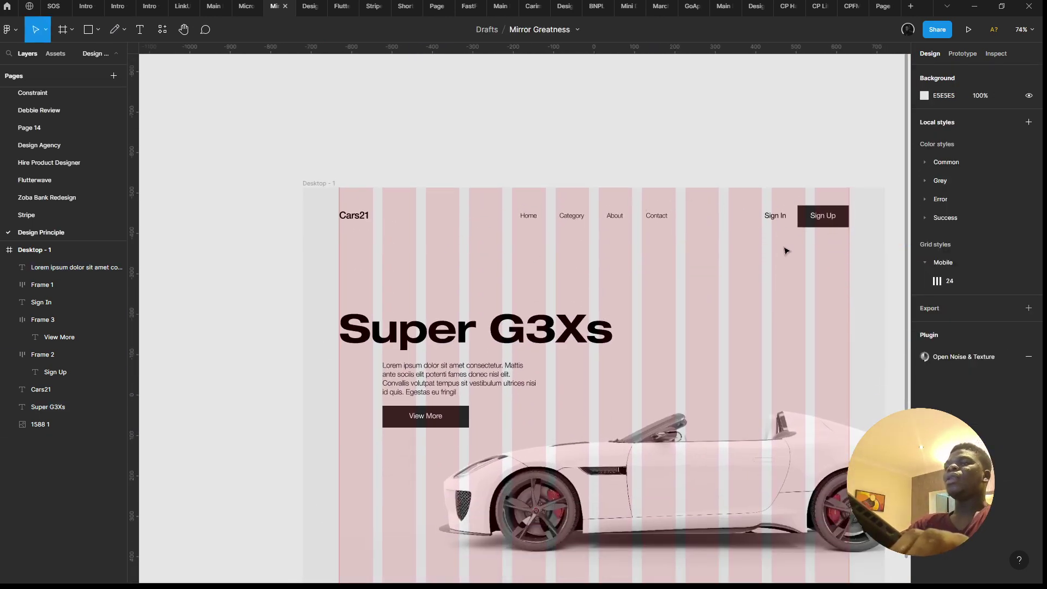
pyautogui.moveTo(571, 291); pyautogui.dragTo(577, 217)
pyautogui.click(478, 343)
pyautogui.click(435, 342)
pyautogui.keyDown('ctrl'); pyautogui.scroll(3, 437, 338); pyautogui.keyUp('ctrl')
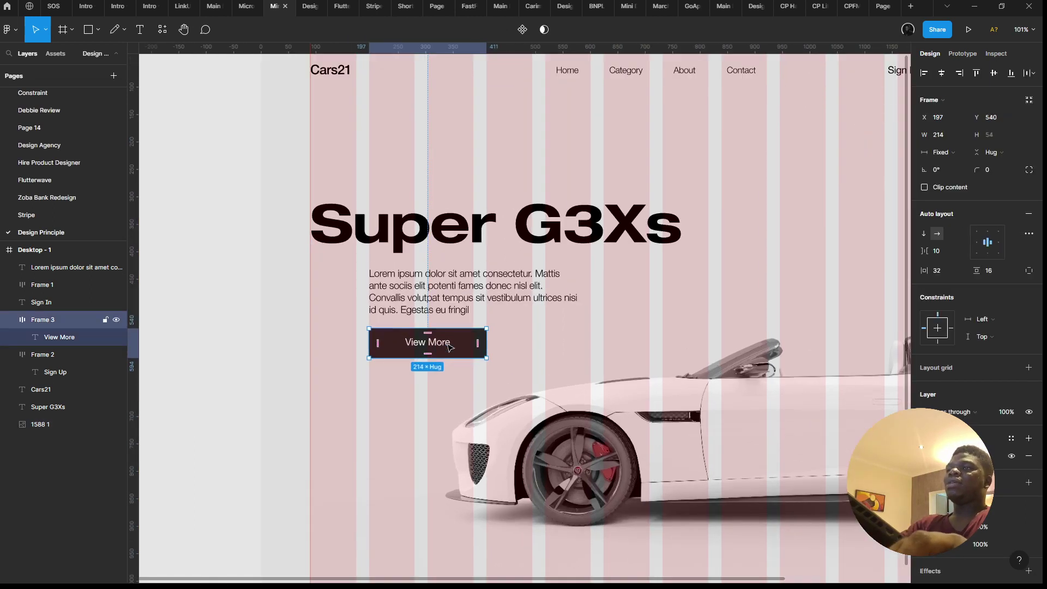
pyautogui.doubleClick(434, 344)
pyautogui.click(1029, 310)
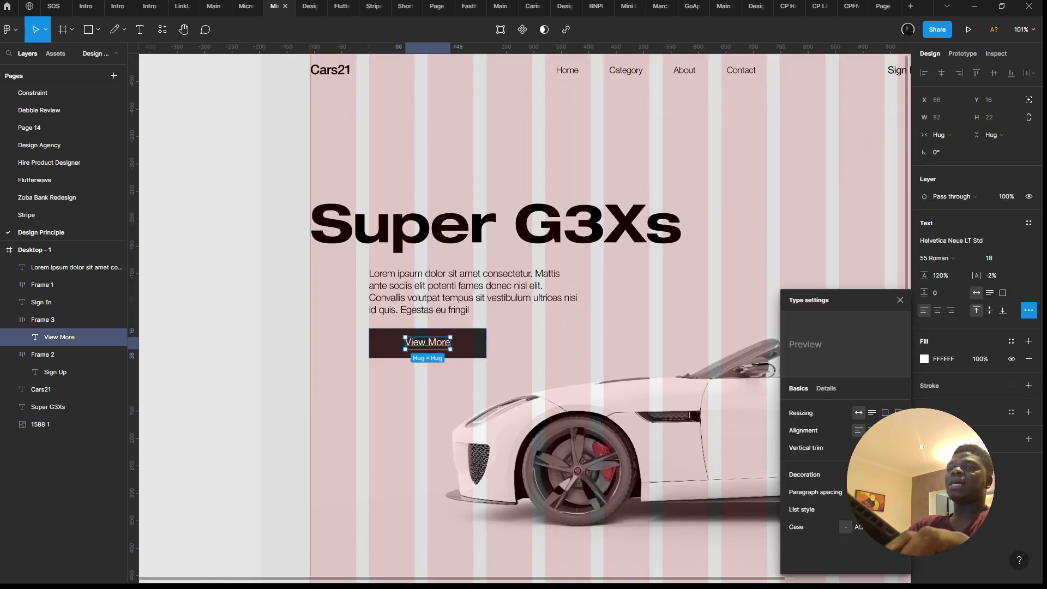
pyautogui.click(860, 528)
pyautogui.click(900, 299)
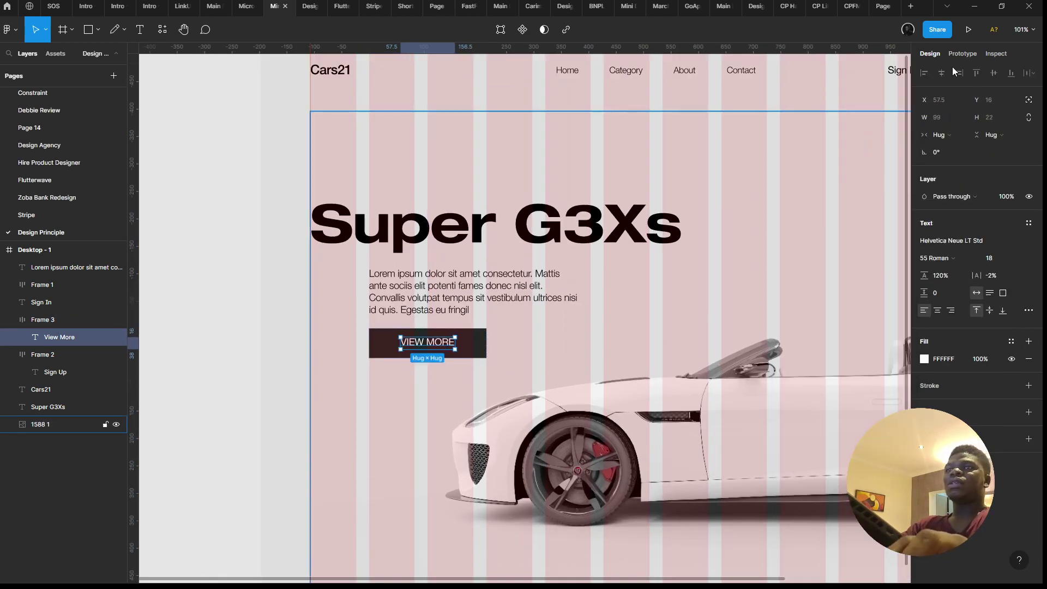
# Step: Set the Home, Category, About and Contact navigation links to upper case
pyautogui.click(553, 347)
pyautogui.scroll(4, 452, 326)
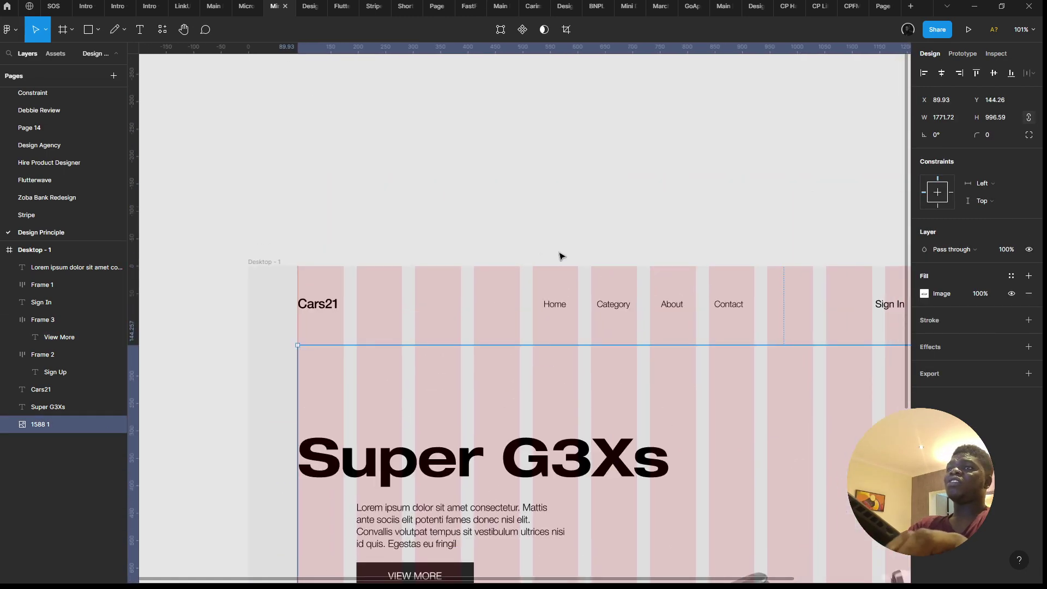
pyautogui.click(603, 307)
pyautogui.press('Return')
pyautogui.click(1029, 310)
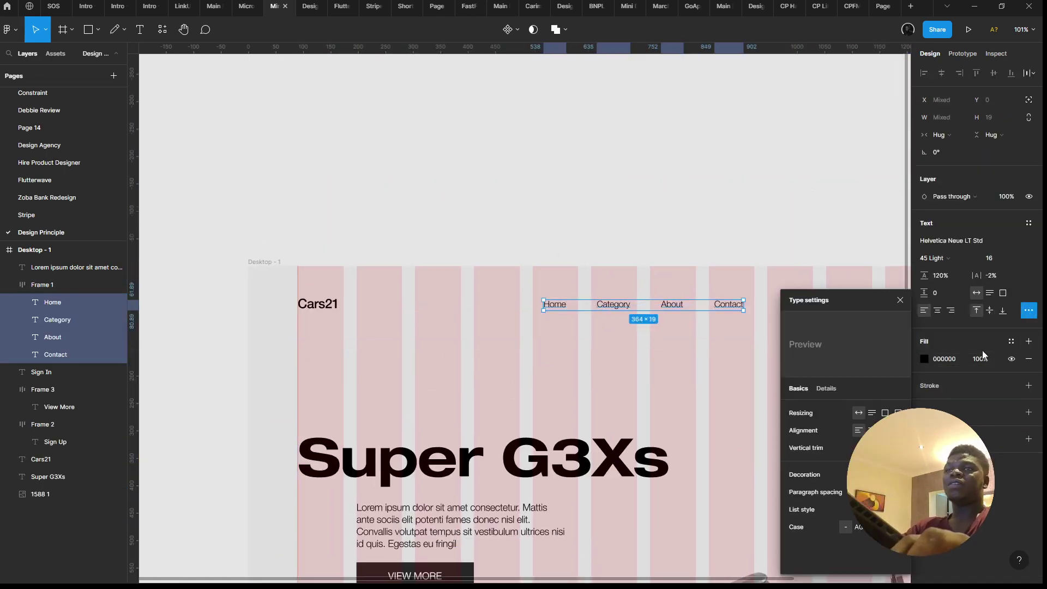
pyautogui.click(856, 527)
pyautogui.click(648, 344)
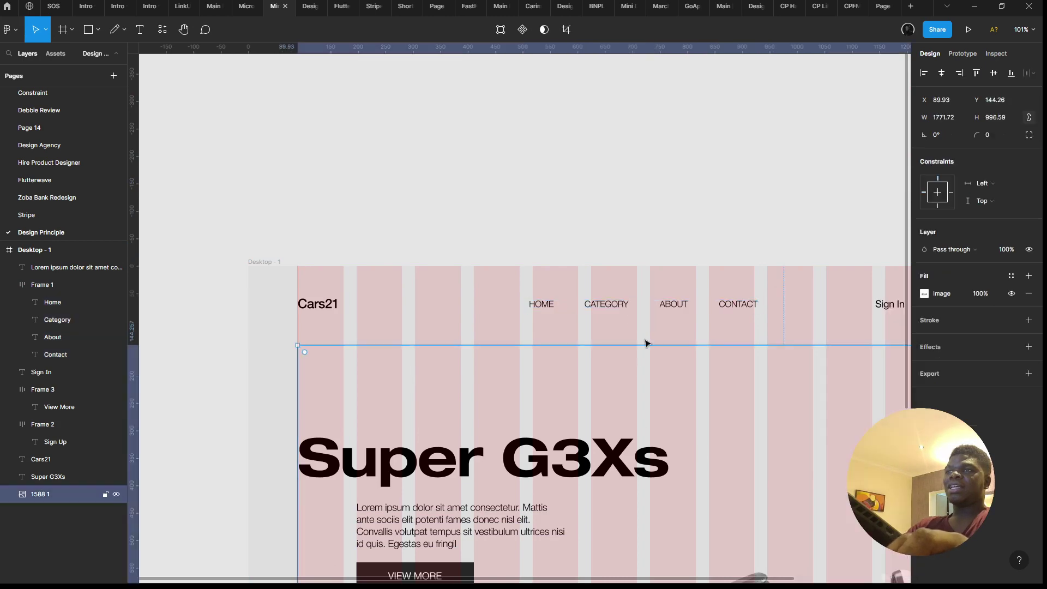
pyautogui.press('Escape')
# Step: Examine how the navigation links, text block and car image sit together on the column grid
pyautogui.click(674, 303)
pyautogui.scroll(-2, 680, 245)
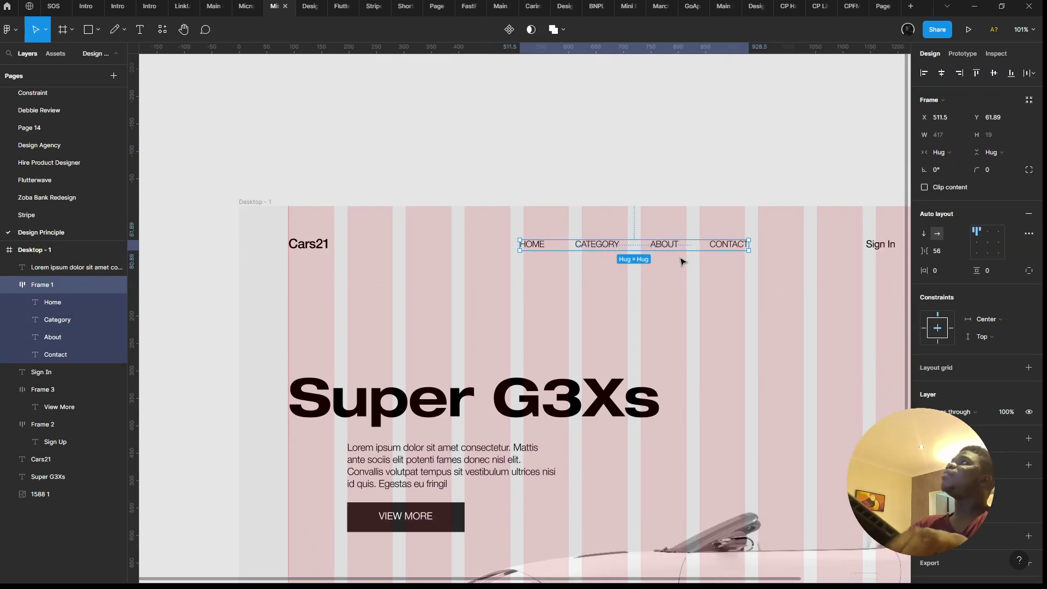
pyautogui.click(694, 180)
pyautogui.scroll(-4, 680, 207)
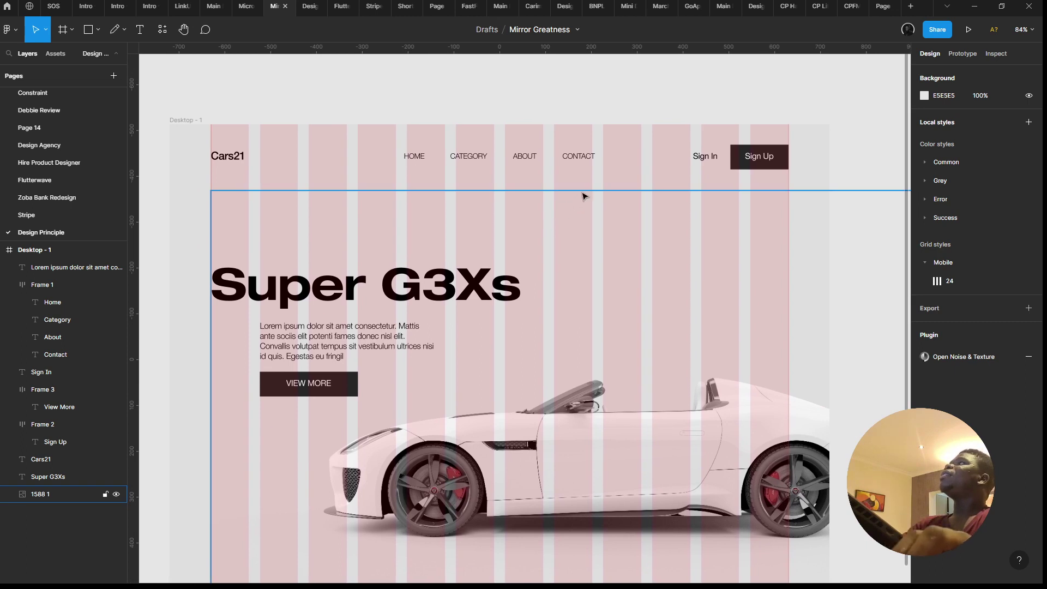
pyautogui.scroll(-4, 594, 159)
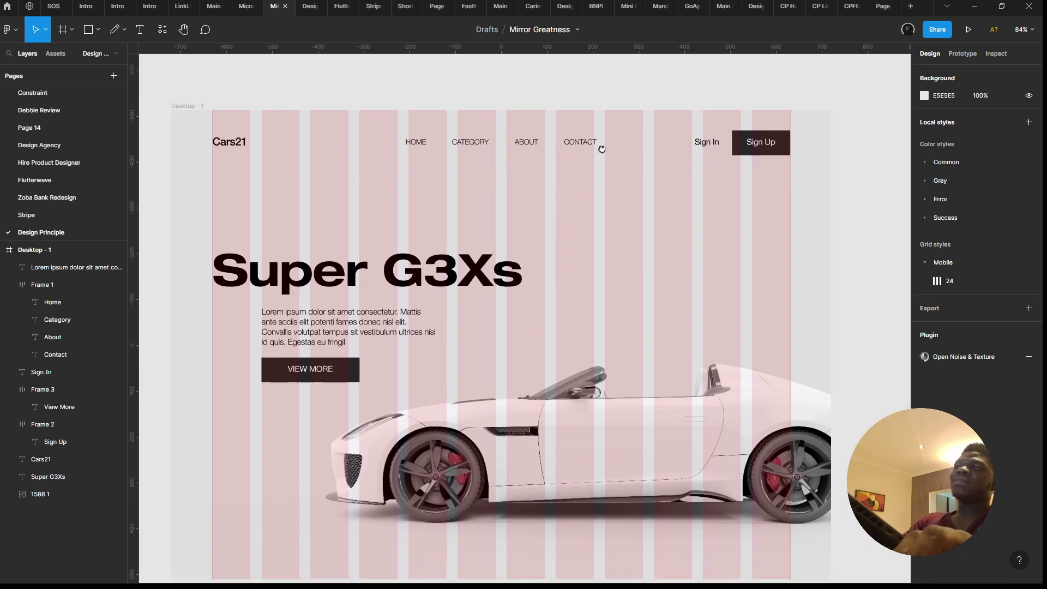
pyautogui.click(619, 236)
pyautogui.scroll(-1, 609, 296)
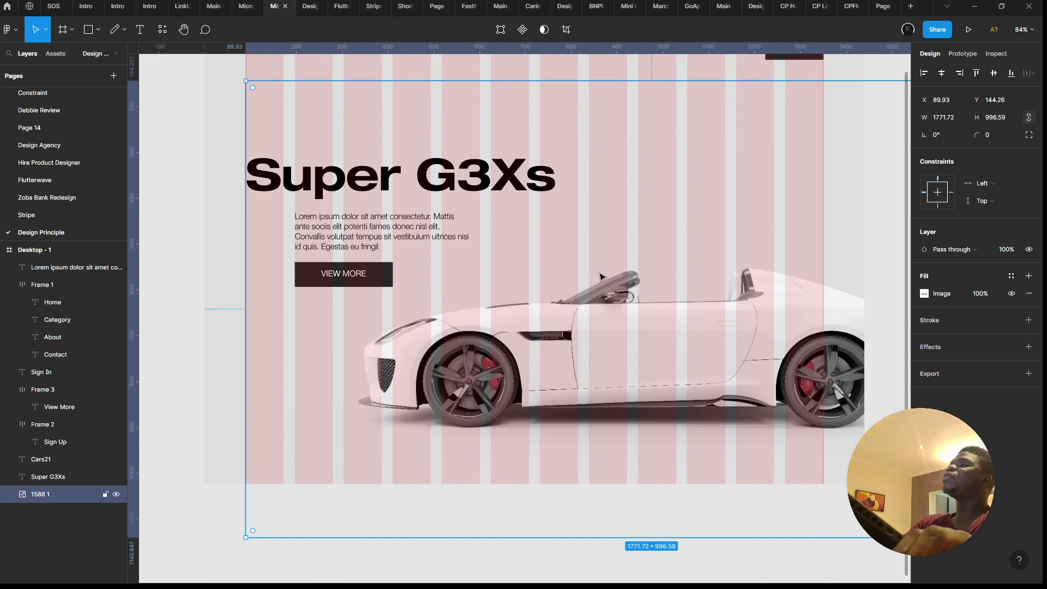
pyautogui.scroll(5, 600, 277)
pyautogui.hscroll(-2, 600, 277)
# Step: Try a white FFFFFF fill on the Desktop - 1 frame and undo it
pyautogui.click(280, 224)
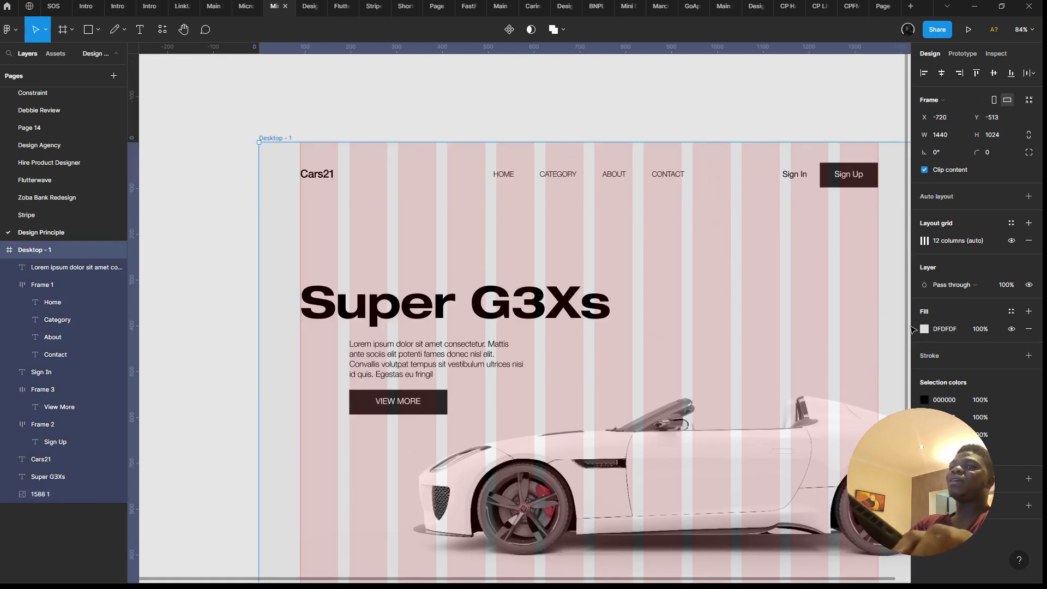
pyautogui.click(924, 329)
pyautogui.hotkey('ctrl', 'z')
pyautogui.hotkey('ctrl', 'z')
pyautogui.hotkey('ctrl', 'z')
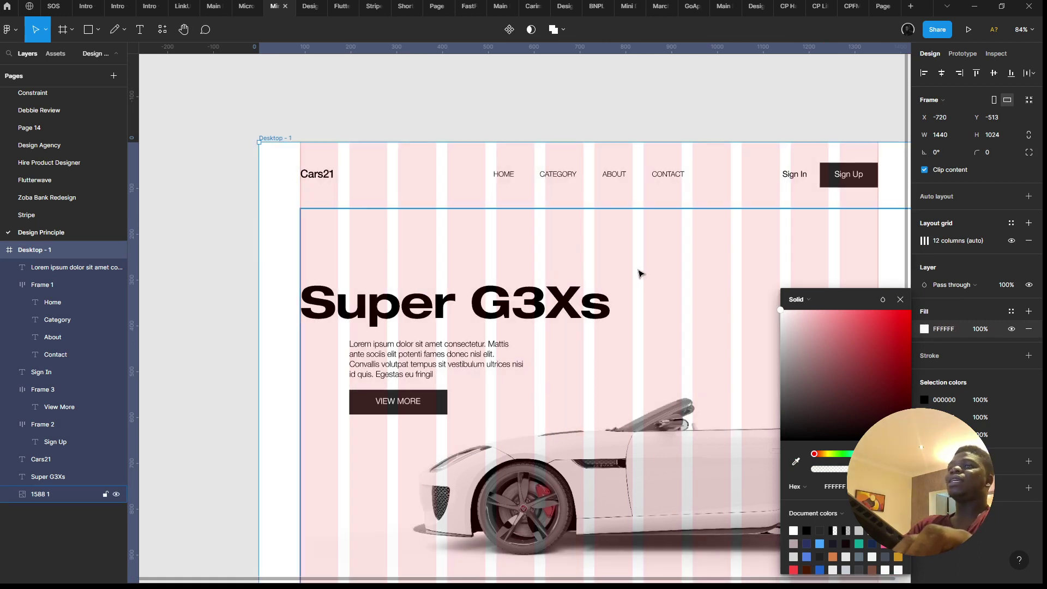
pyautogui.hotkey('ctrl', 'z')
pyautogui.click(900, 300)
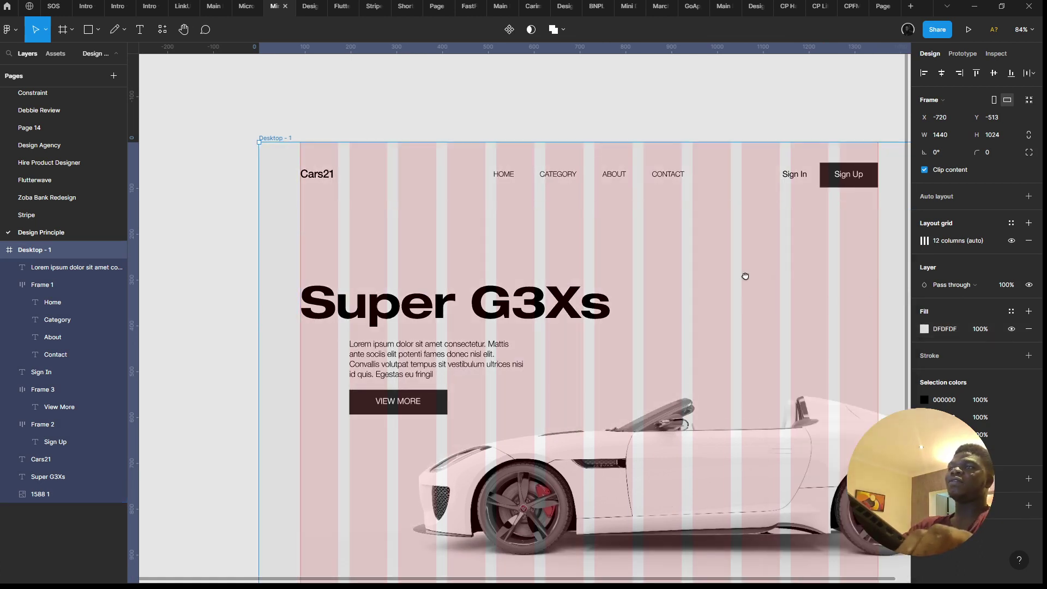
# Step: Set the Sign In text's font weight to 65 Medium
pyautogui.moveTo(745, 276); pyautogui.dragTo(738, 248)
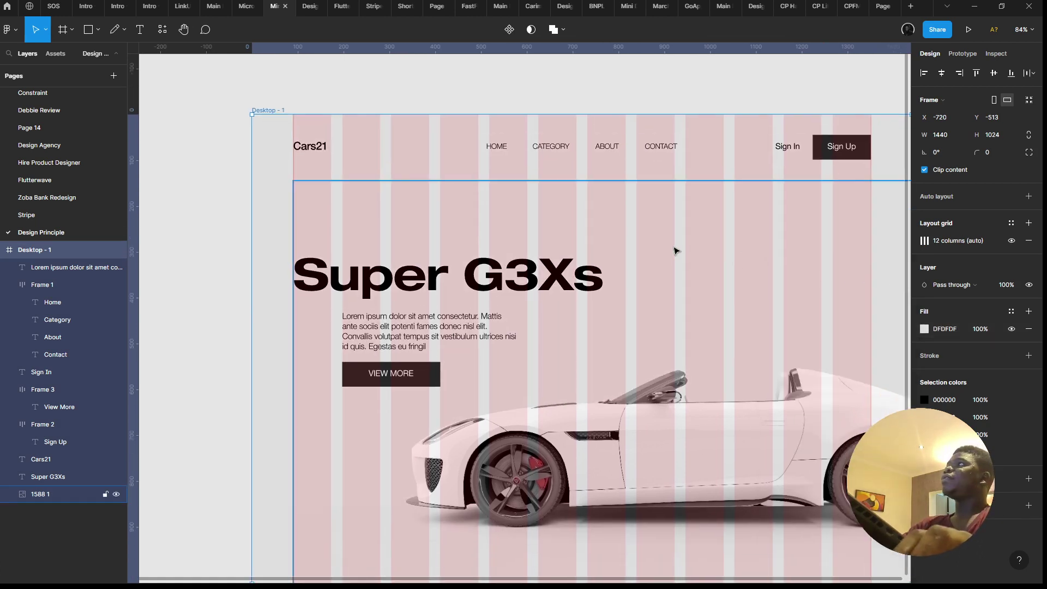
pyautogui.click(787, 146)
pyautogui.click(959, 317)
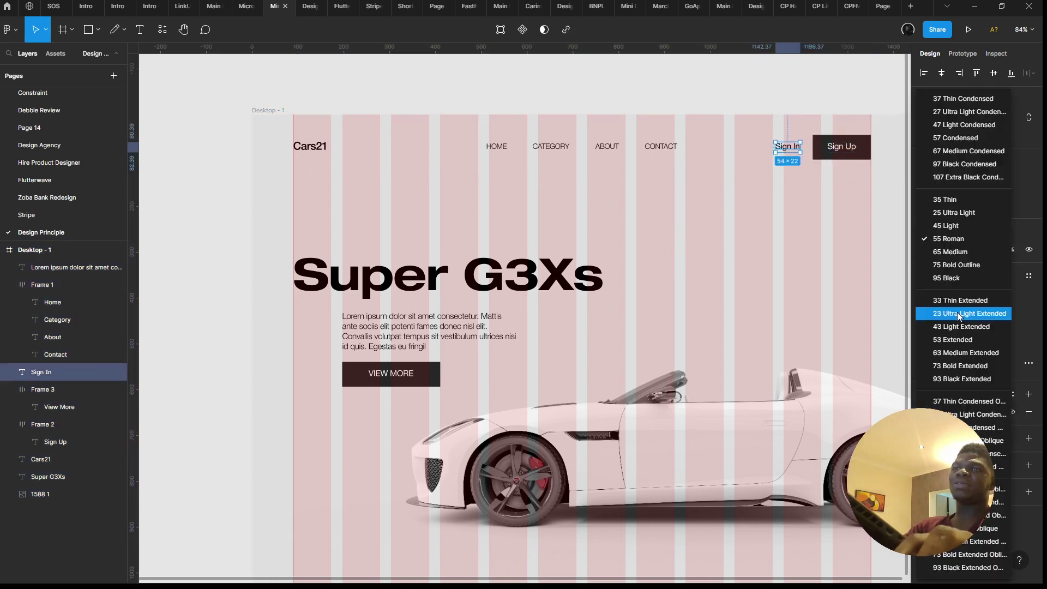
pyautogui.click(955, 251)
pyautogui.scroll(1, 843, 180)
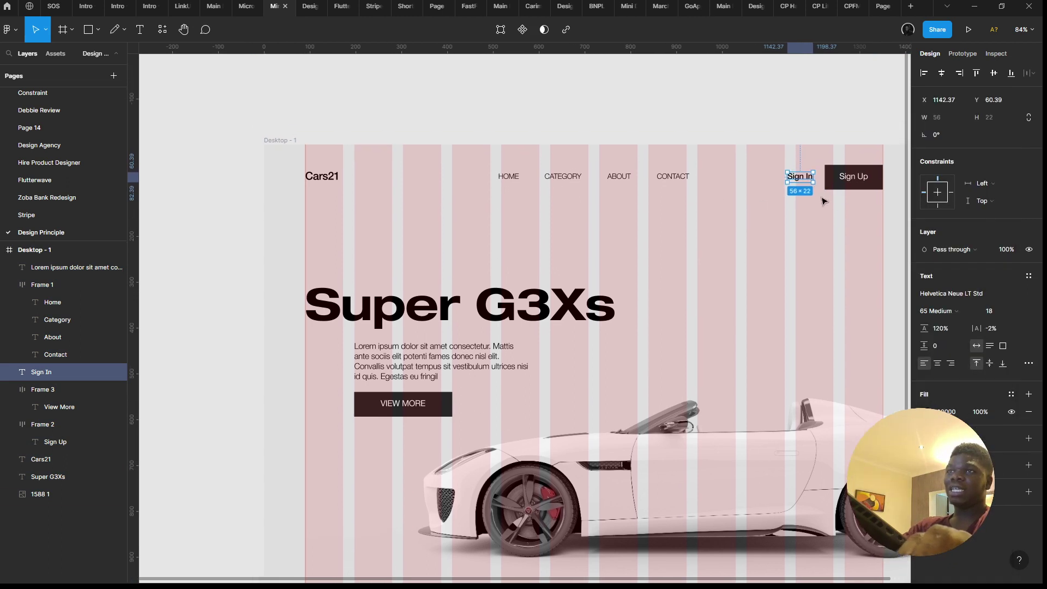
# Step: Set the spacing between Sign In and the Sign Up button to 24 and check the button against the grid's outer edge
pyautogui.keyDown('shift'); pyautogui.click(843, 180); pyautogui.keyUp('shift')
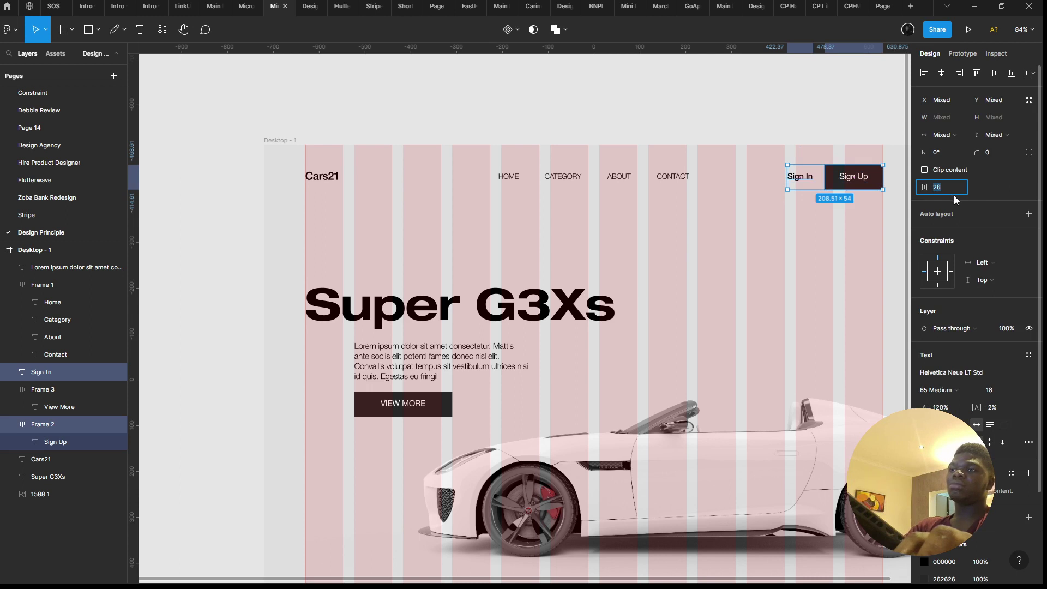
pyautogui.press('Return')
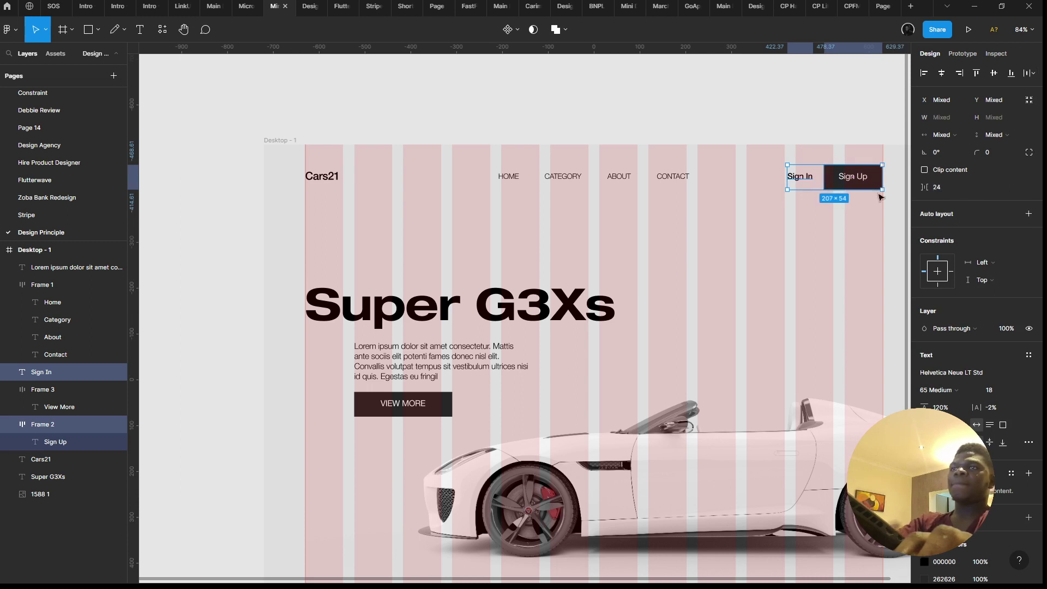
pyautogui.hotkey('shift', '2')
pyautogui.scroll(5, 662, 218)
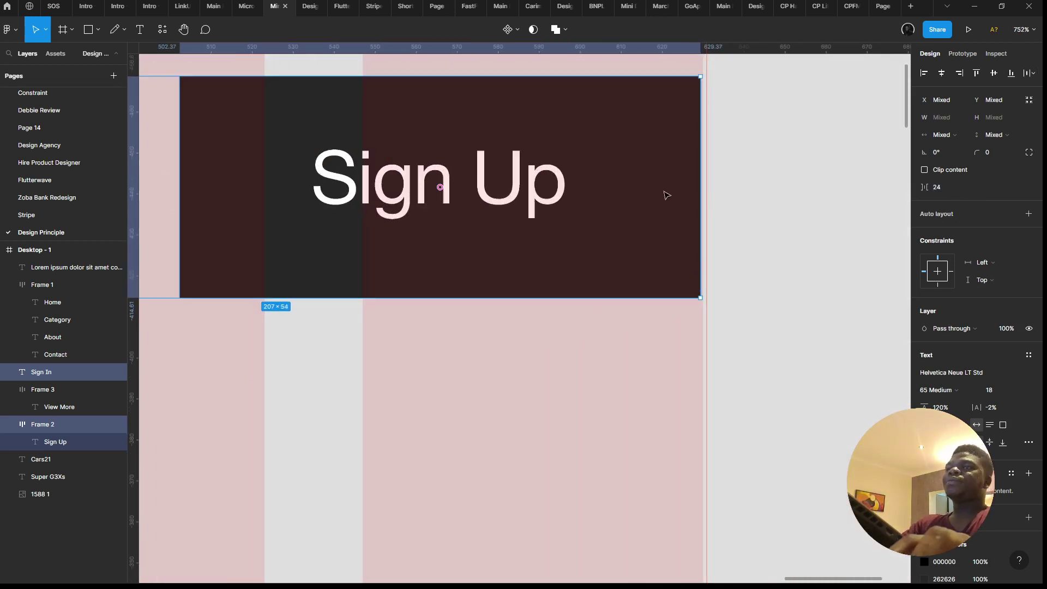
pyautogui.scroll(-6, 668, 195)
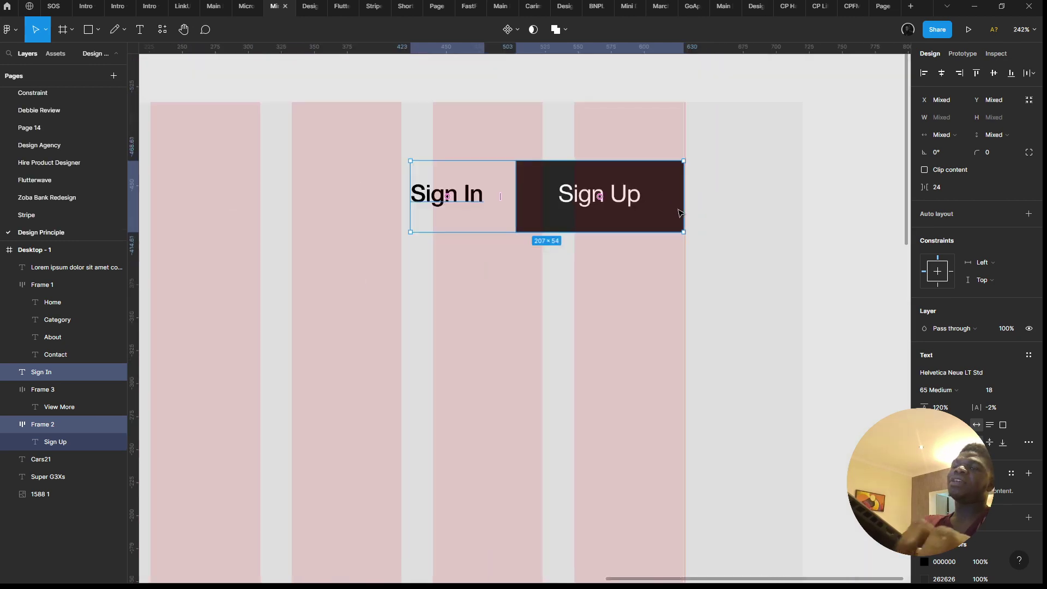
pyautogui.click(727, 84)
pyautogui.scroll(-4, 728, 87)
pyautogui.scroll(3, 607, 331)
# Step: Review the landing page's overall layout, checking the navigation links' spacing, the paragraph and the frame against the column grid
pyautogui.click(607, 332)
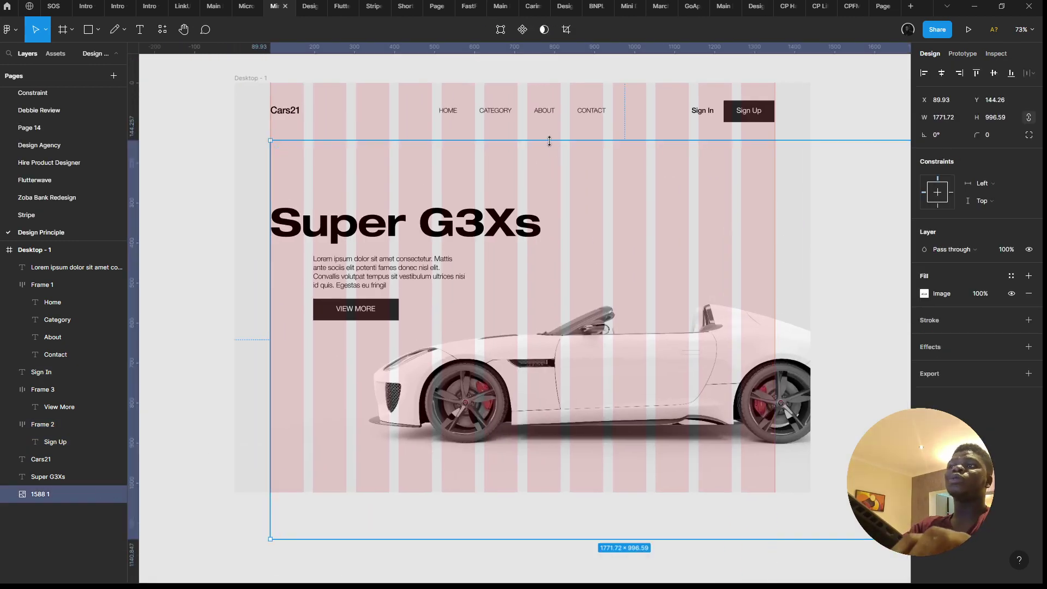
pyautogui.click(365, 91)
pyautogui.click(472, 114)
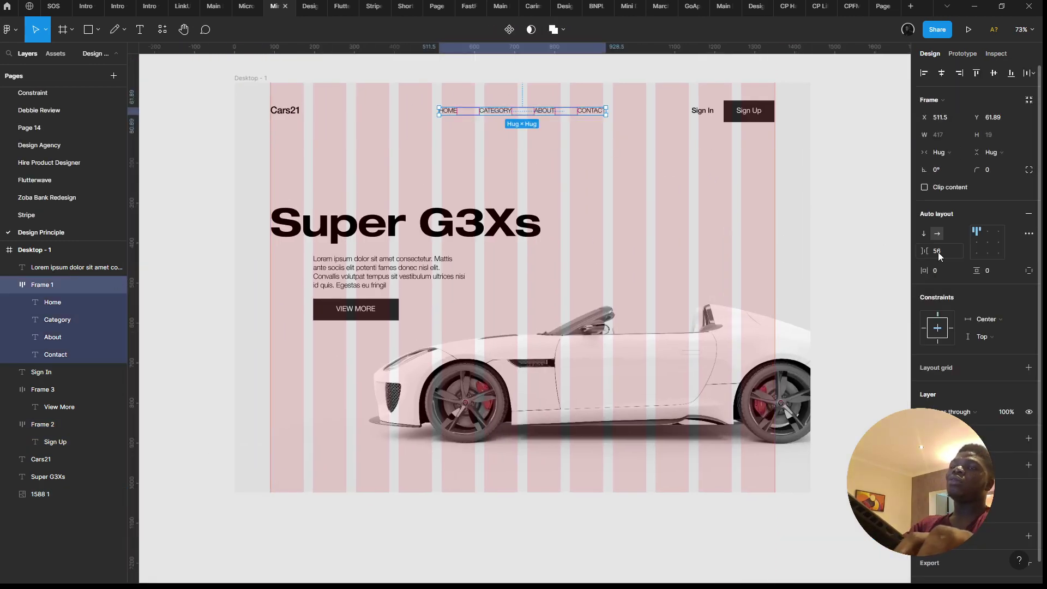
pyautogui.click(355, 242)
pyautogui.click(361, 284)
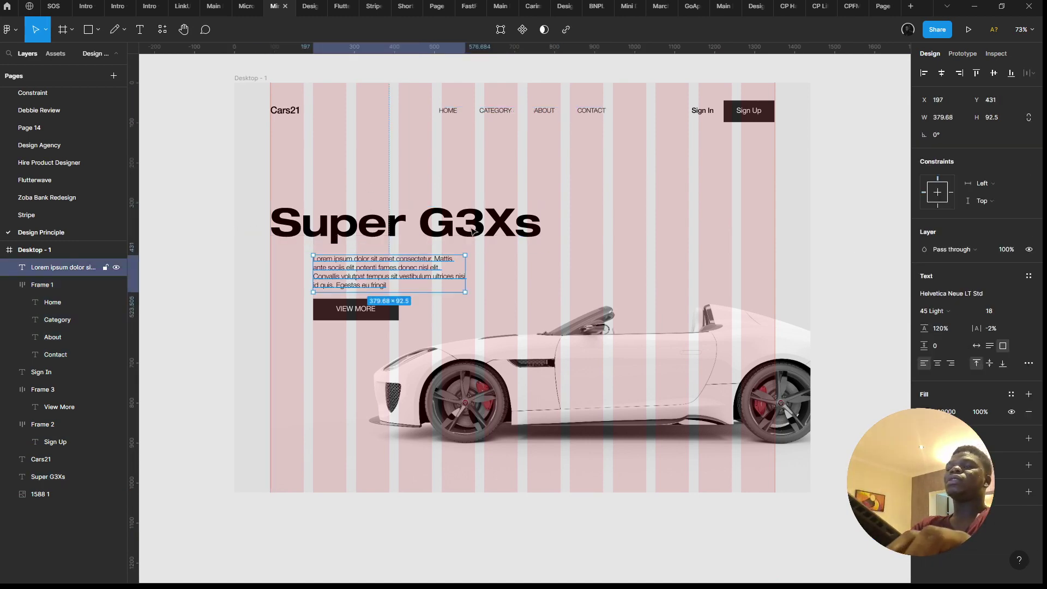
pyautogui.click(624, 170)
pyautogui.doubleClick(356, 120)
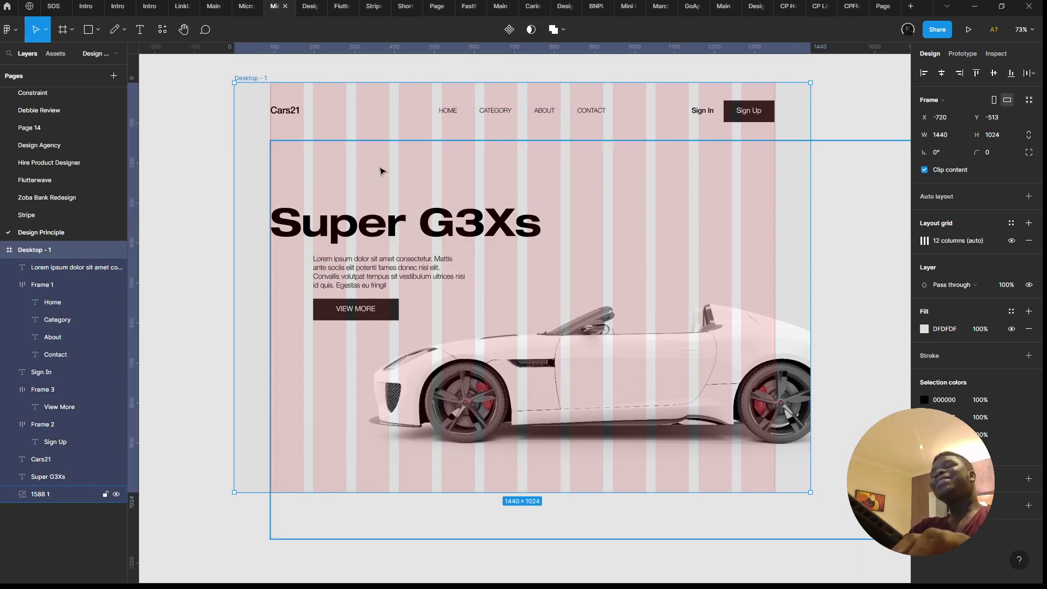
pyautogui.scroll(3, 507, 276)
pyautogui.scroll(1, 518, 316)
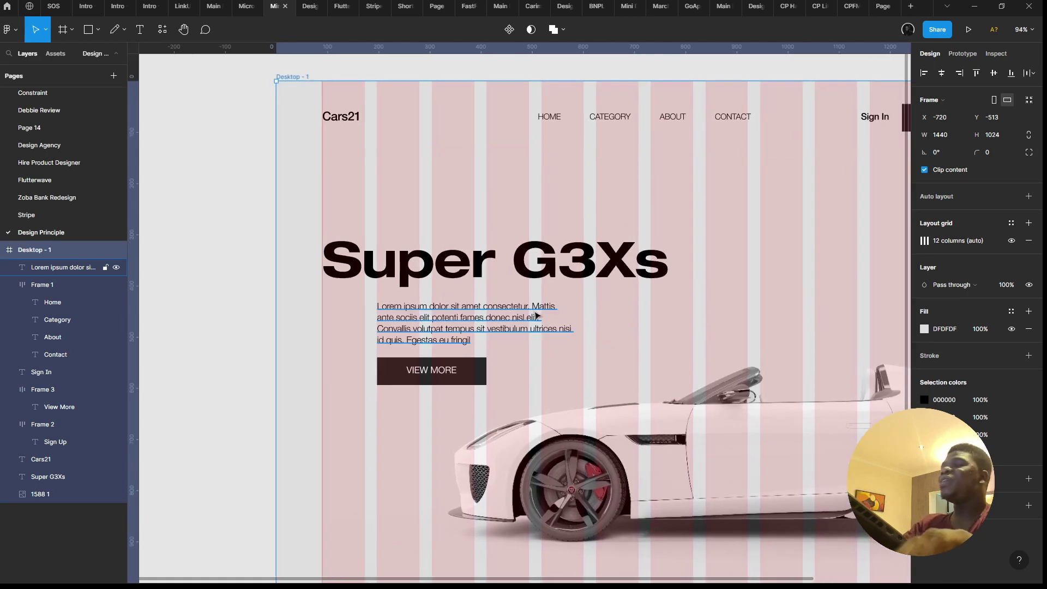
pyautogui.scroll(-3, 425, 246)
pyautogui.scroll(3, 439, 126)
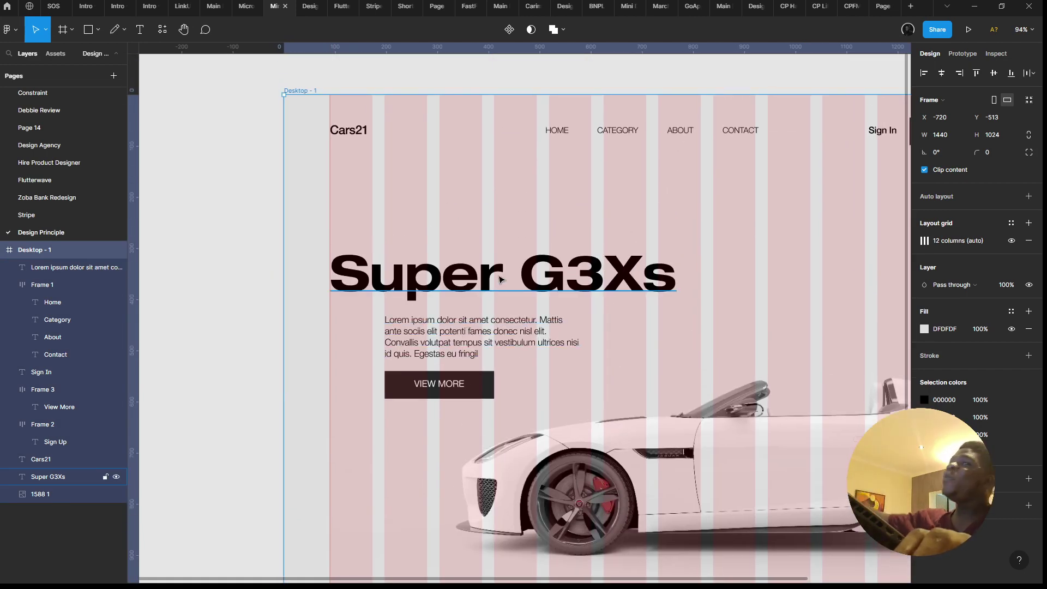
# Step: Inspect the navigation links one by one, looking at their text style and spacing
pyautogui.click(599, 134)
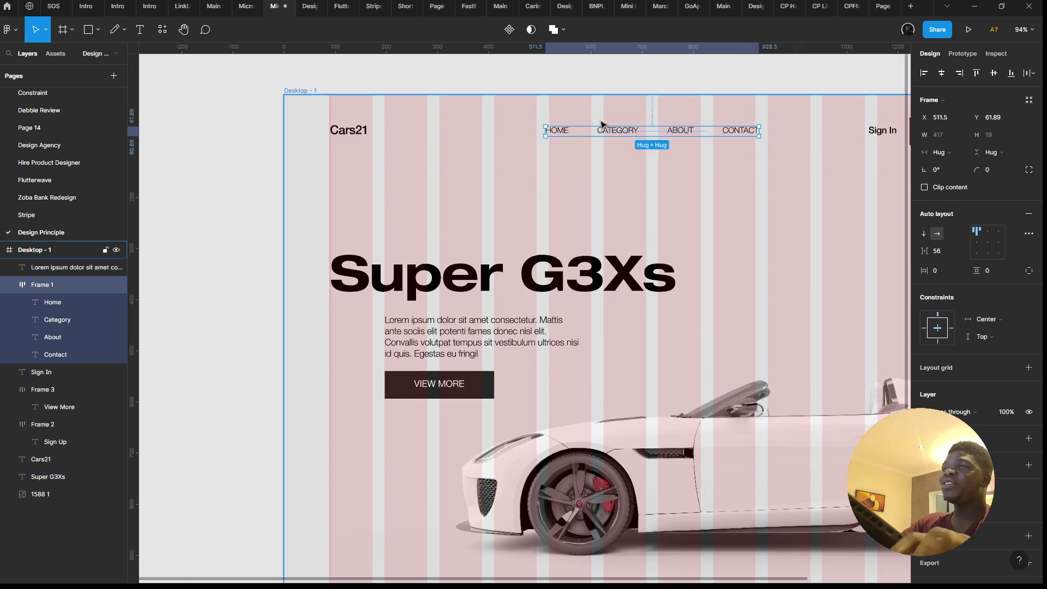
pyautogui.scroll(5, 601, 125)
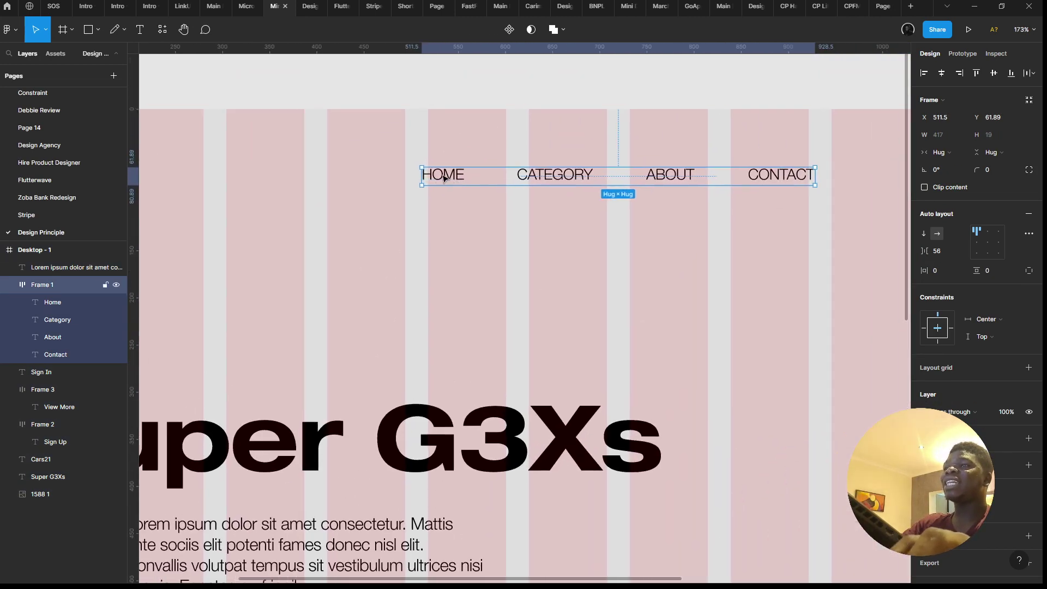
pyautogui.click(443, 175)
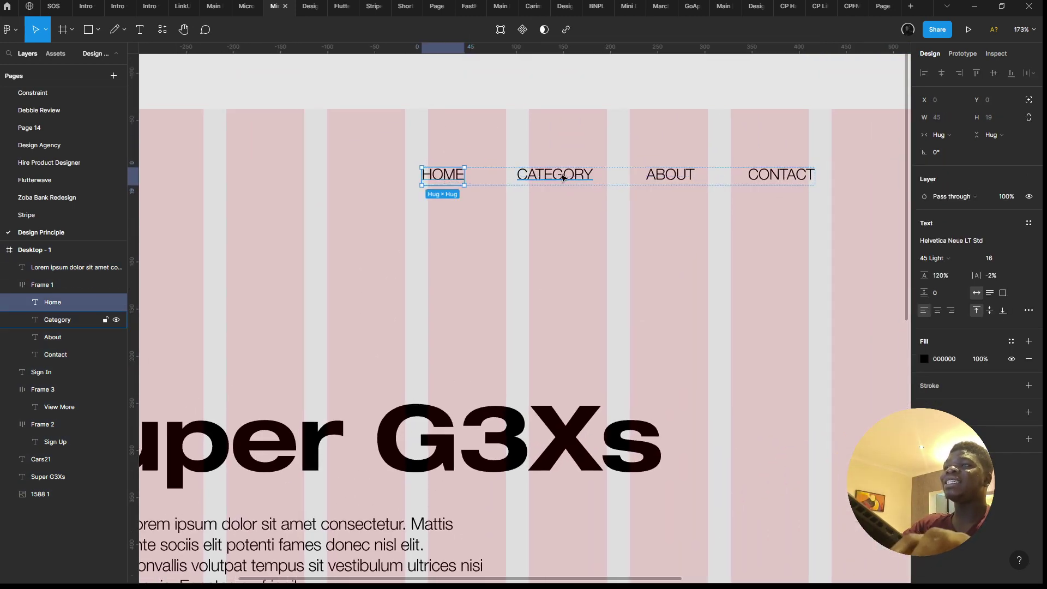
pyautogui.press('Tab')
pyautogui.press('Tab')
pyautogui.press('Tab')
pyautogui.scroll(-3, 715, 178)
pyautogui.click(704, 230)
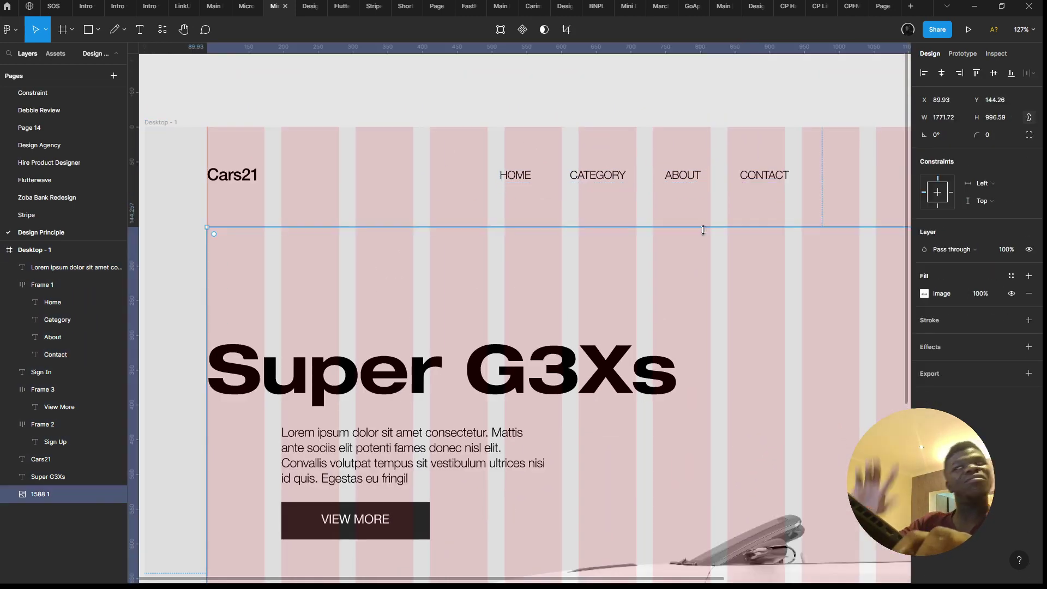
# Step: Duplicate the paragraph and place the copy over the front of the car at about X 374, Y 635
pyautogui.scroll(-3, 700, 229)
pyautogui.hscroll(-5, 701, 230)
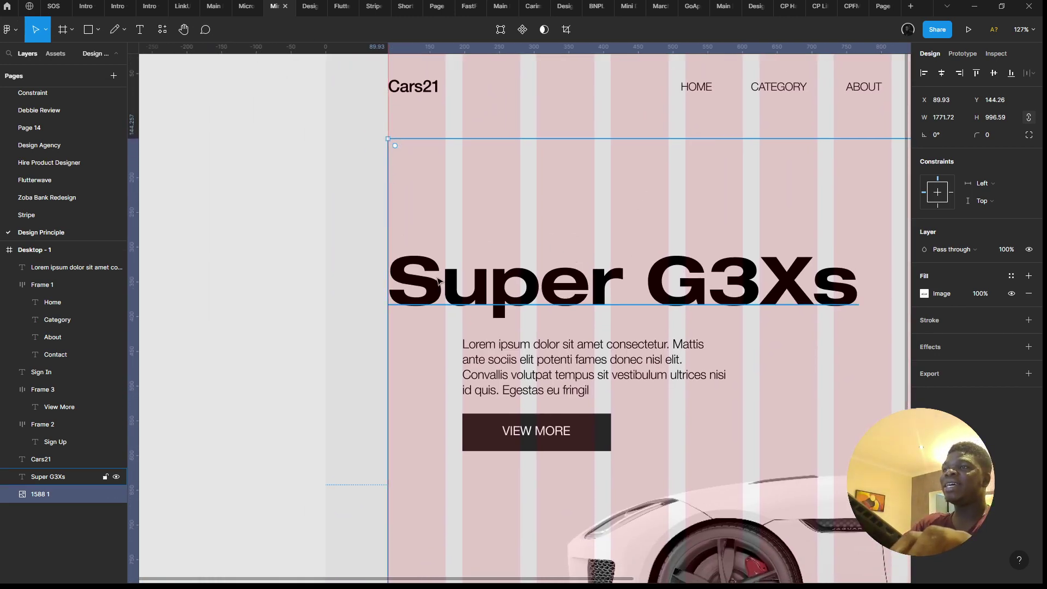
pyautogui.click(466, 349)
pyautogui.scroll(-3, 435, 305)
pyautogui.hscroll(2, 435, 305)
pyautogui.moveTo(339, 234); pyautogui.dragTo(273, 172)
pyautogui.click(362, 178)
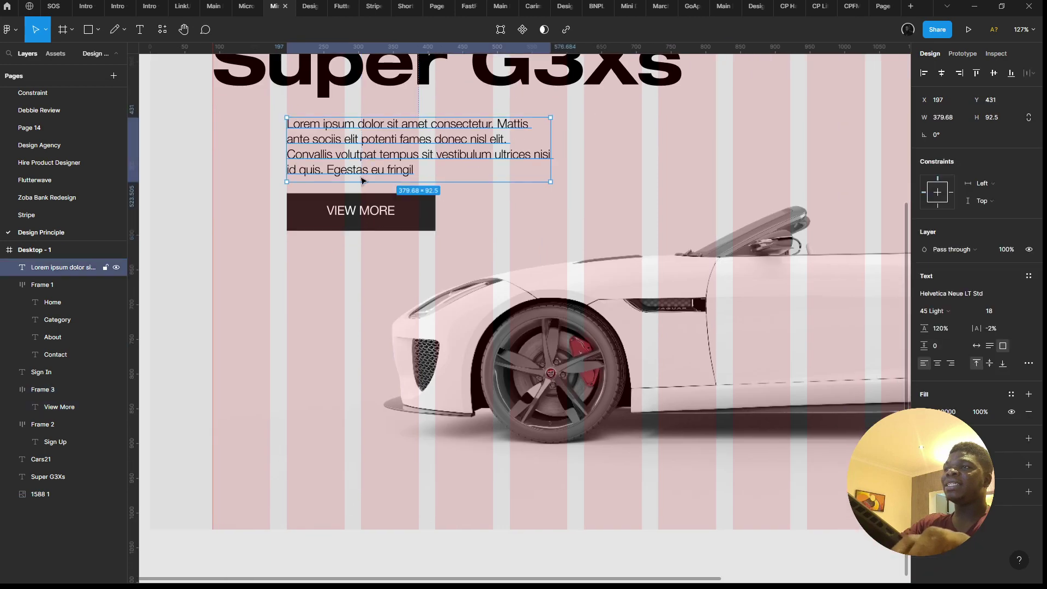
pyautogui.click(367, 199)
pyautogui.moveTo(391, 143); pyautogui.dragTo(511, 281)
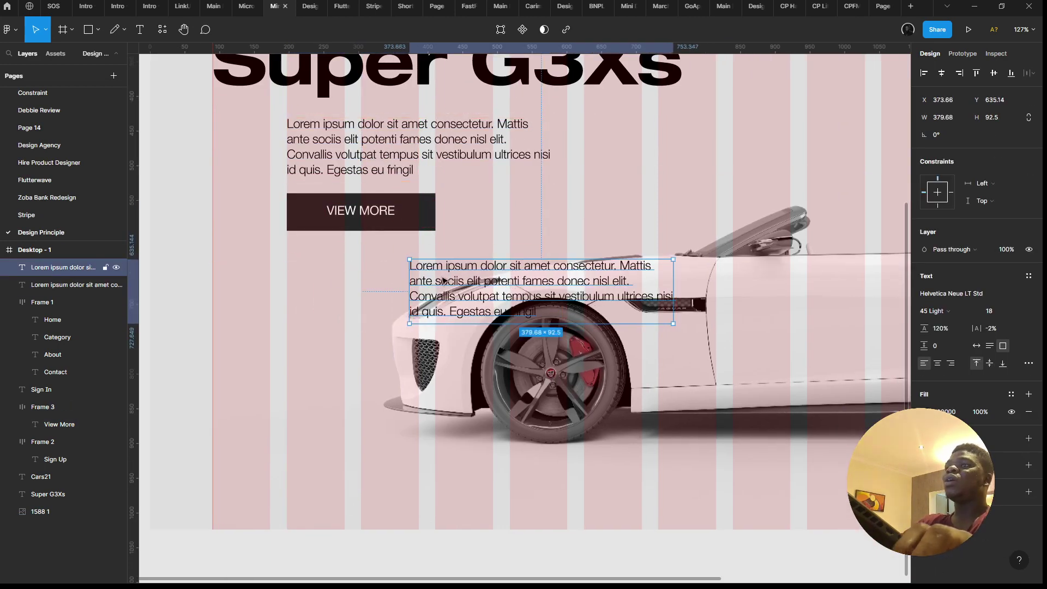
# Step: Replace the copied paragraph's text with "Other list" and move it to about X 448, Y 623
pyautogui.scroll(3, 398, 117)
pyautogui.moveTo(471, 356); pyautogui.dragTo(474, 338)
pyautogui.doubleClick(473, 341)
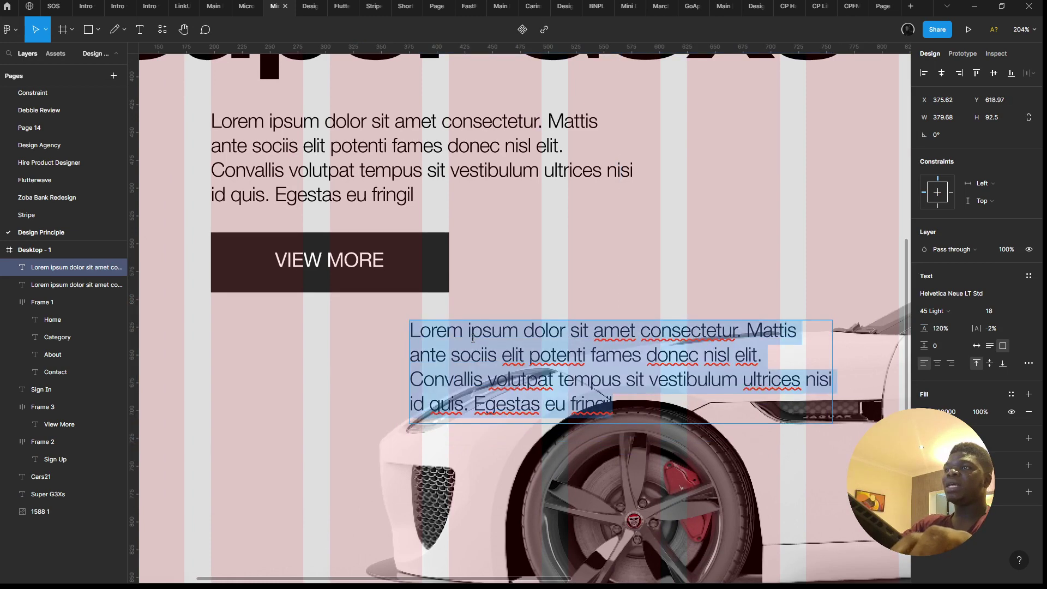
pyautogui.write('V')
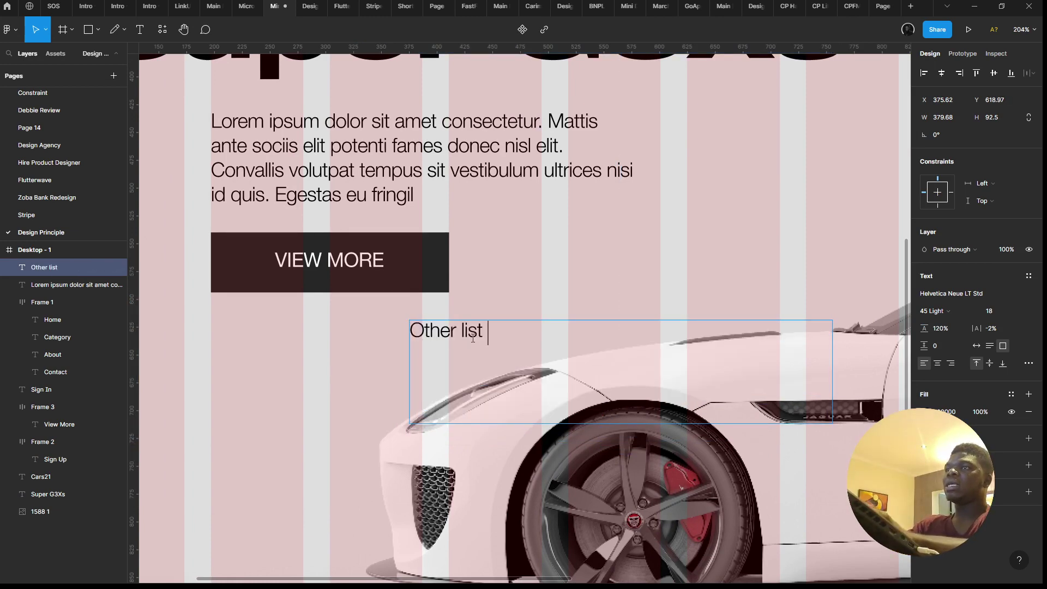
pyautogui.press('Escape')
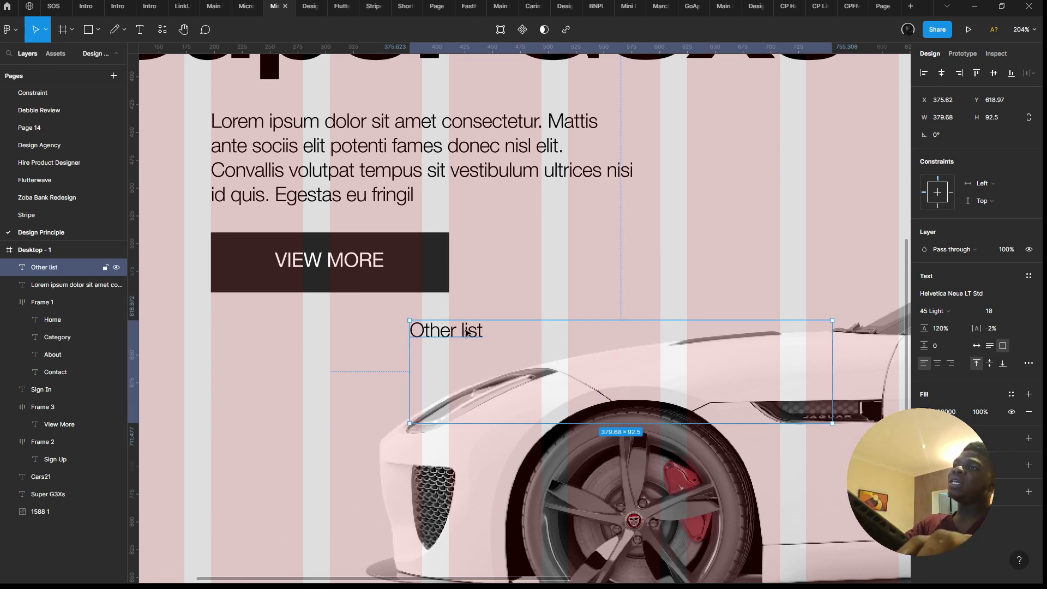
pyautogui.moveTo(466, 332); pyautogui.dragTo(571, 339)
# Step: Delete the "Other list" text above the car's front
pyautogui.scroll(1, 570, 340)
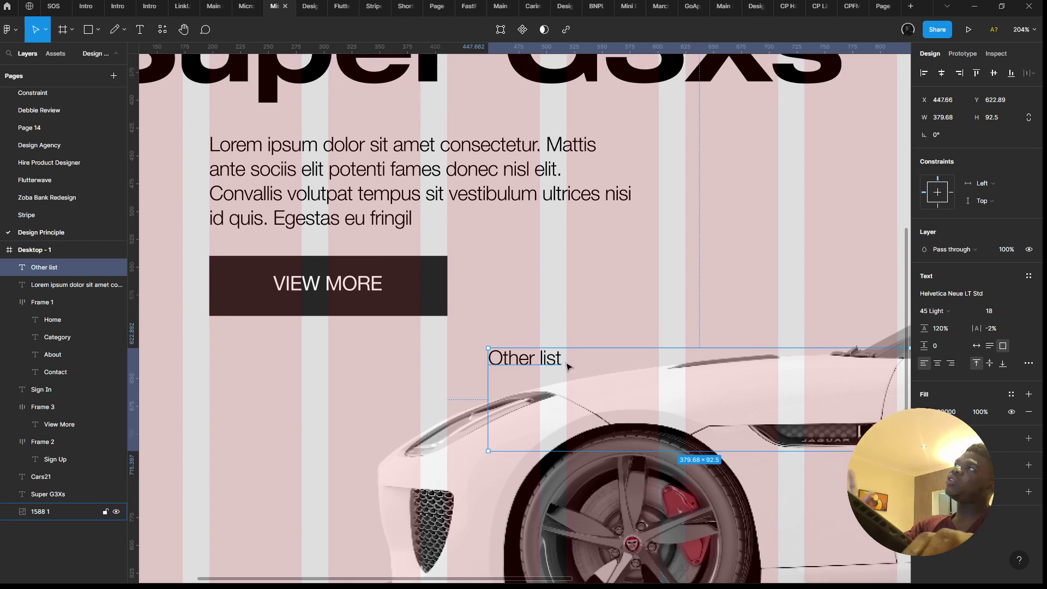
pyautogui.hscroll(1, 568, 367)
pyautogui.moveTo(576, 282); pyautogui.dragTo(607, 225)
pyautogui.press('Delete')
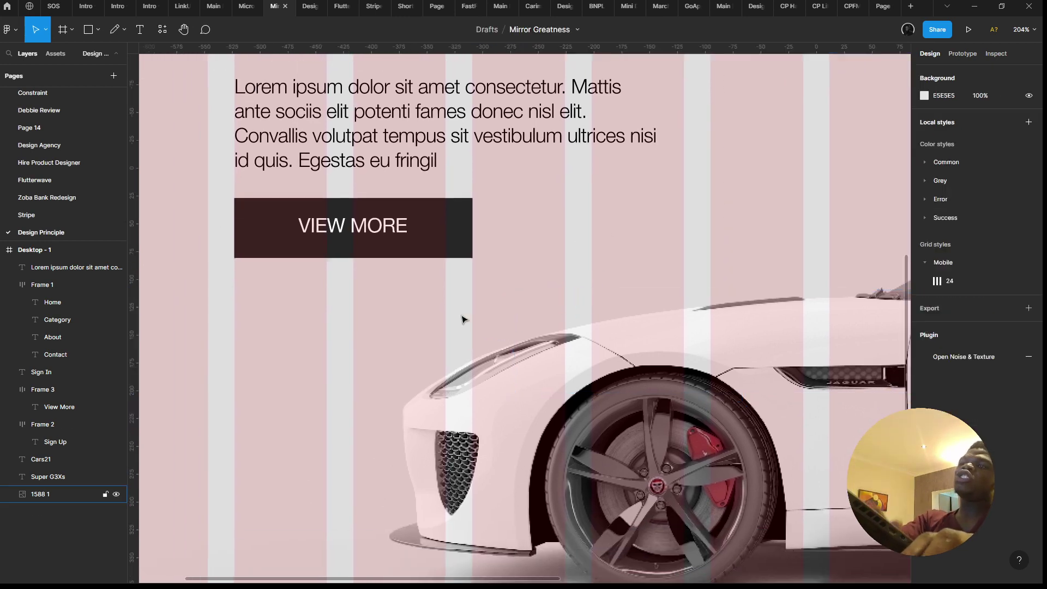
# Step: Color only the word "G3Xs" in the main heading orange, hex ED8811
pyautogui.moveTo(444, 257); pyautogui.dragTo(671, 574)
pyautogui.scroll(-3, 460, 430)
pyautogui.moveTo(452, 398); pyautogui.dragTo(397, 385)
pyautogui.scroll(-3, 397, 385)
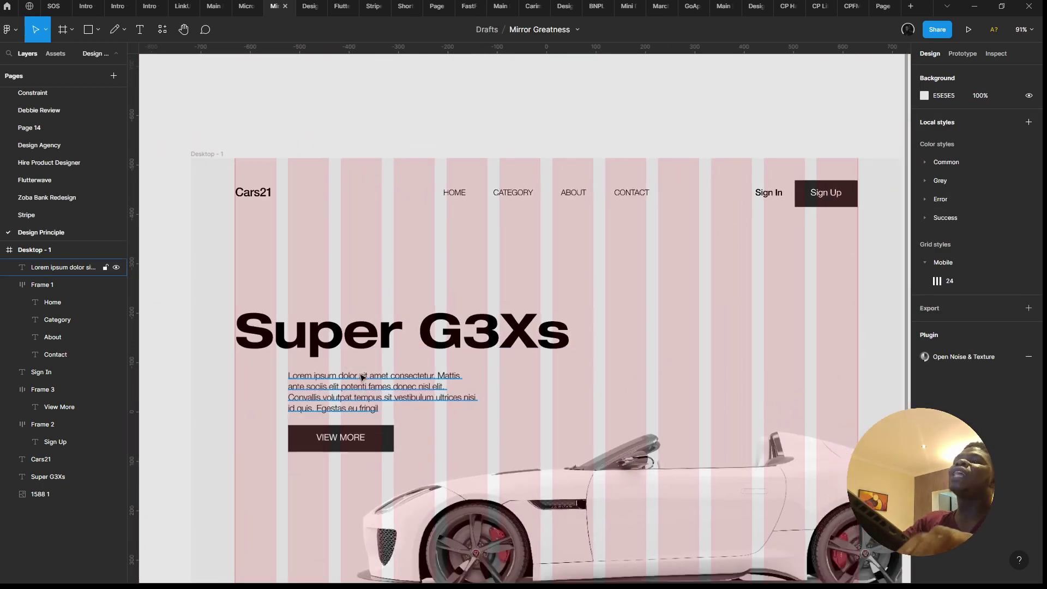
pyautogui.hscroll(-1, 360, 398)
pyautogui.click(344, 410)
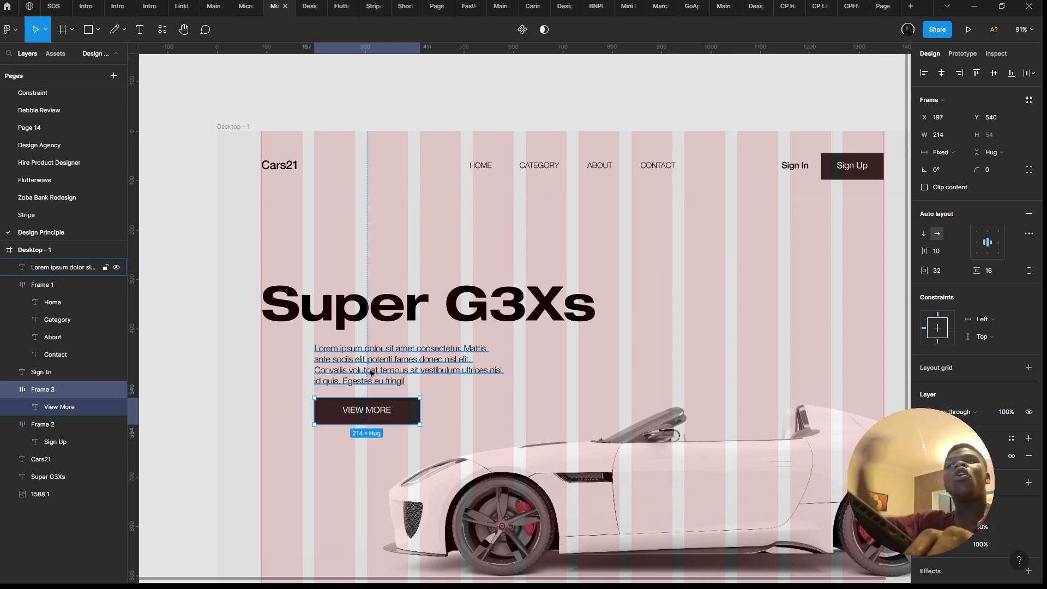
pyautogui.click(445, 288)
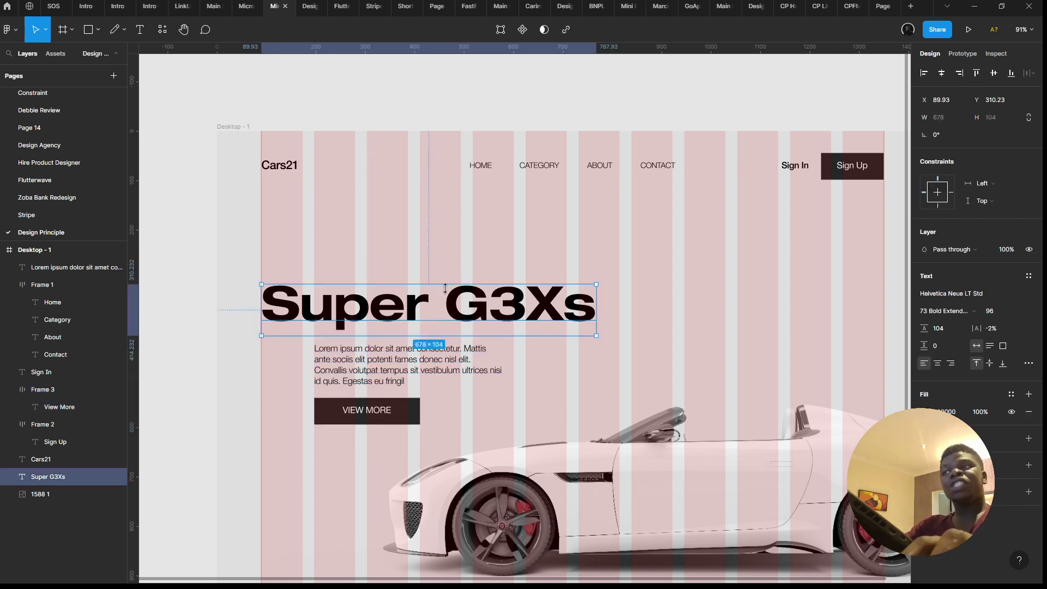
pyautogui.doubleClick(468, 300)
pyautogui.moveTo(445, 306); pyautogui.dragTo(876, 351)
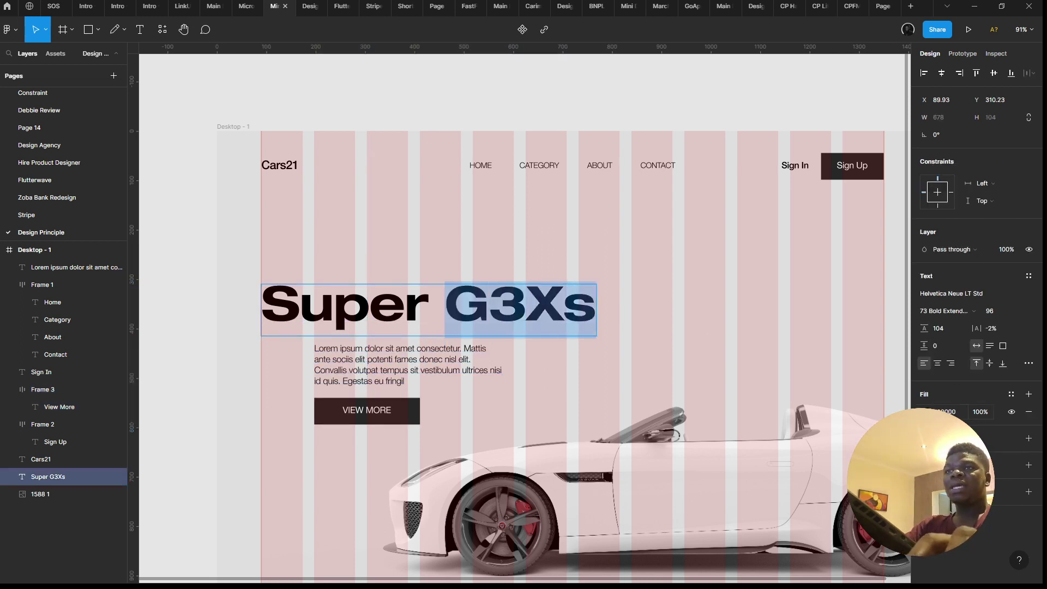
pyautogui.click(925, 412)
pyautogui.write('ED8811')
pyautogui.press('Return')
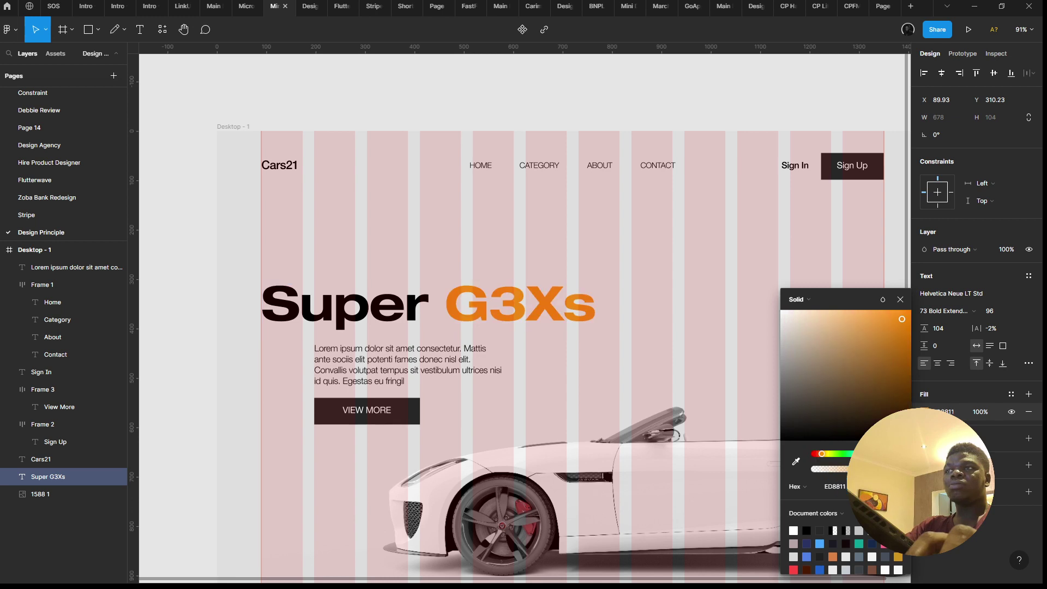
# Step: Fill the View More button with the orange sampled from the word "G3Xs" in the heading
pyautogui.doubleClick(373, 411)
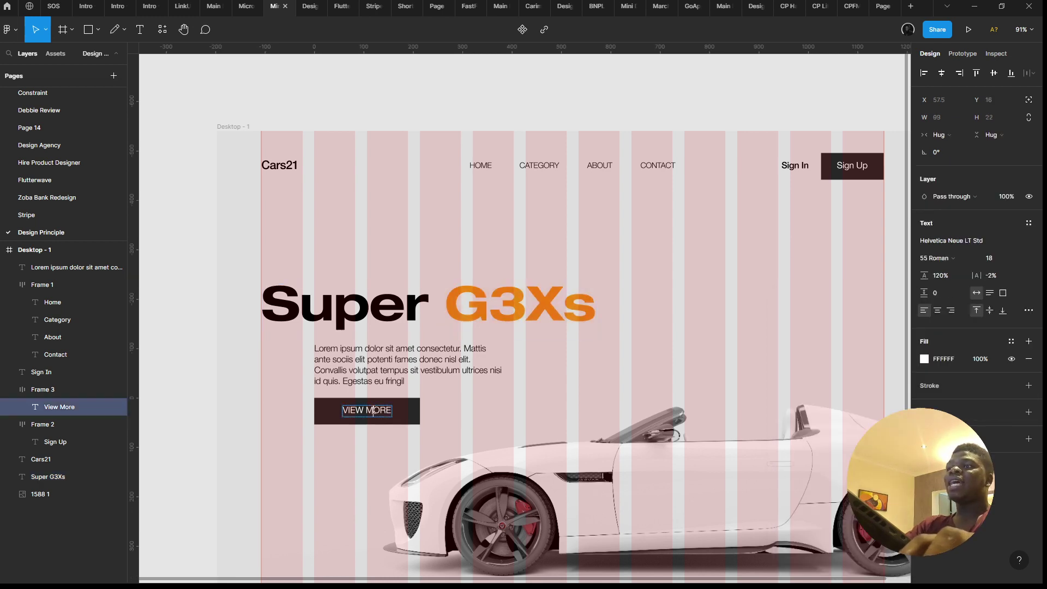
pyautogui.click(416, 416)
pyautogui.click(926, 545)
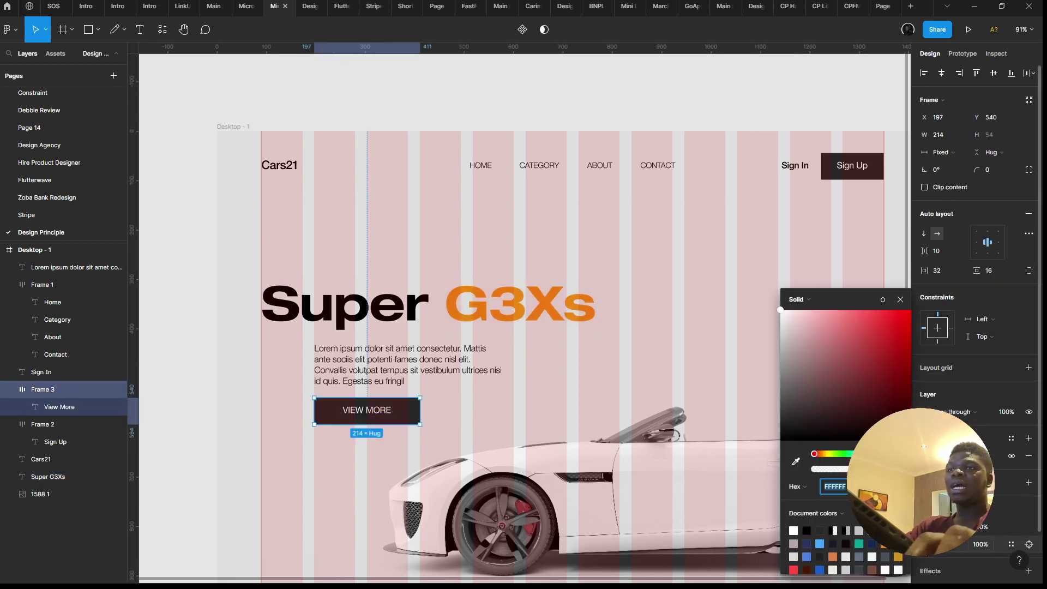
pyautogui.write('262626')
pyautogui.press('Return')
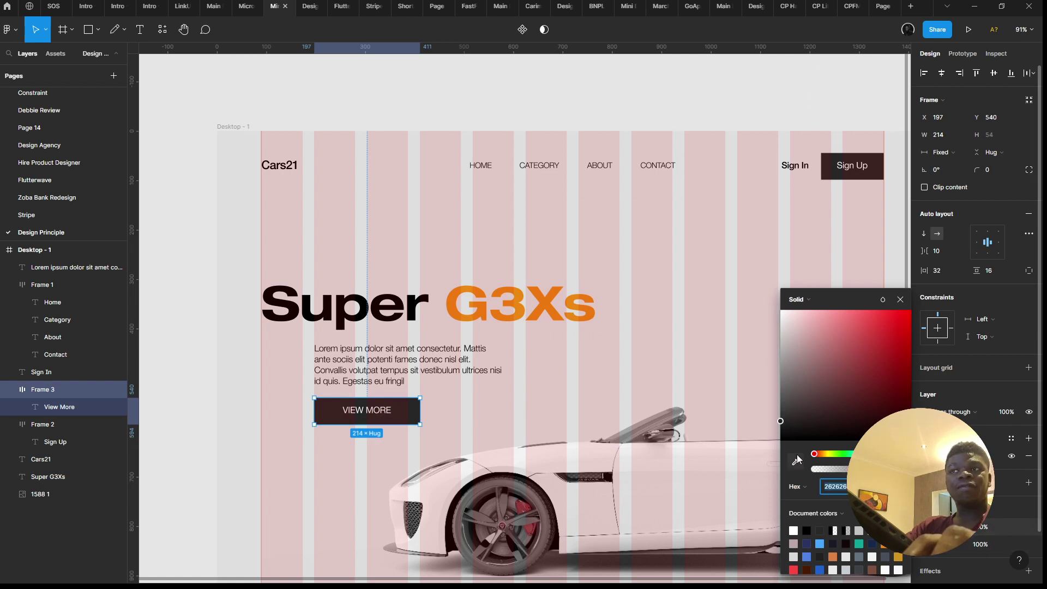
pyautogui.click(797, 460)
pyautogui.click(516, 295)
pyautogui.press('Escape')
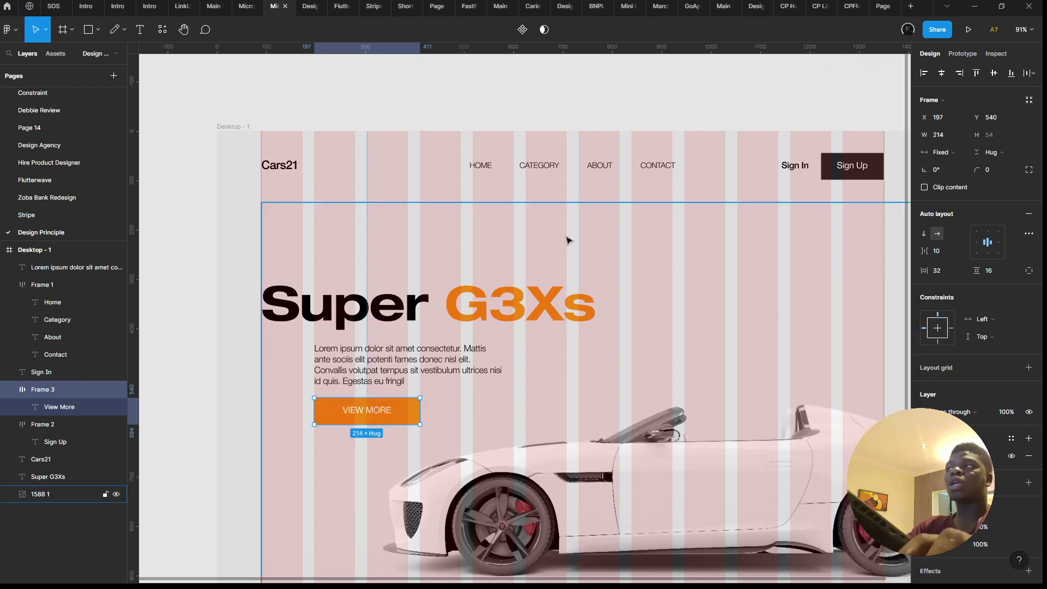
# Step: Undo the orange coloring of the View More button and the heading's "G3Xs"
pyautogui.click(608, 213)
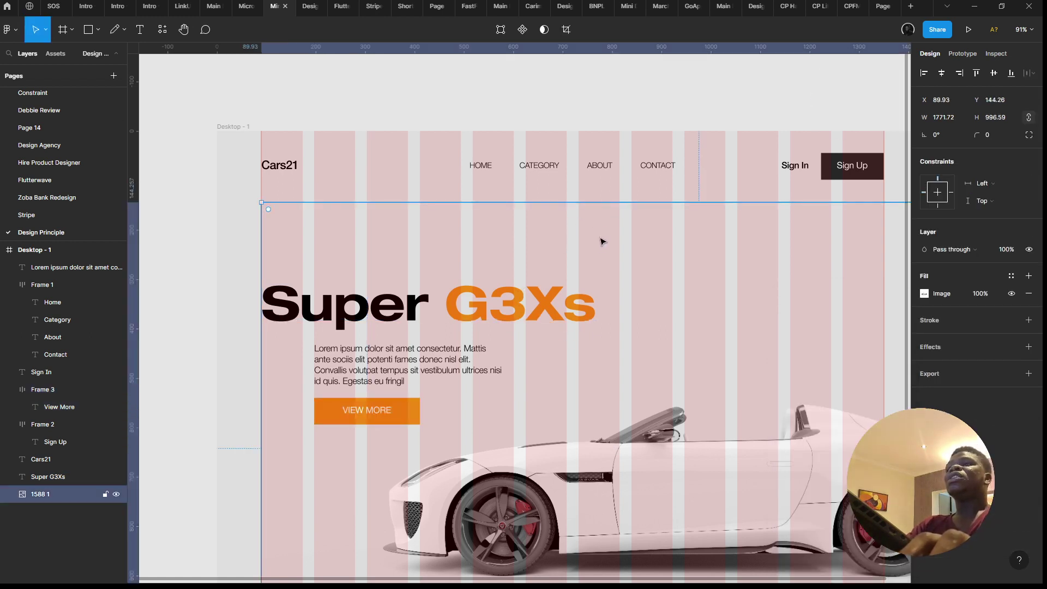
pyautogui.moveTo(602, 258); pyautogui.dragTo(656, 231)
pyautogui.hotkey('ctrl', 'z')
pyautogui.hotkey('ctrl', 'z')
pyautogui.hotkey('ctrl', 'z')
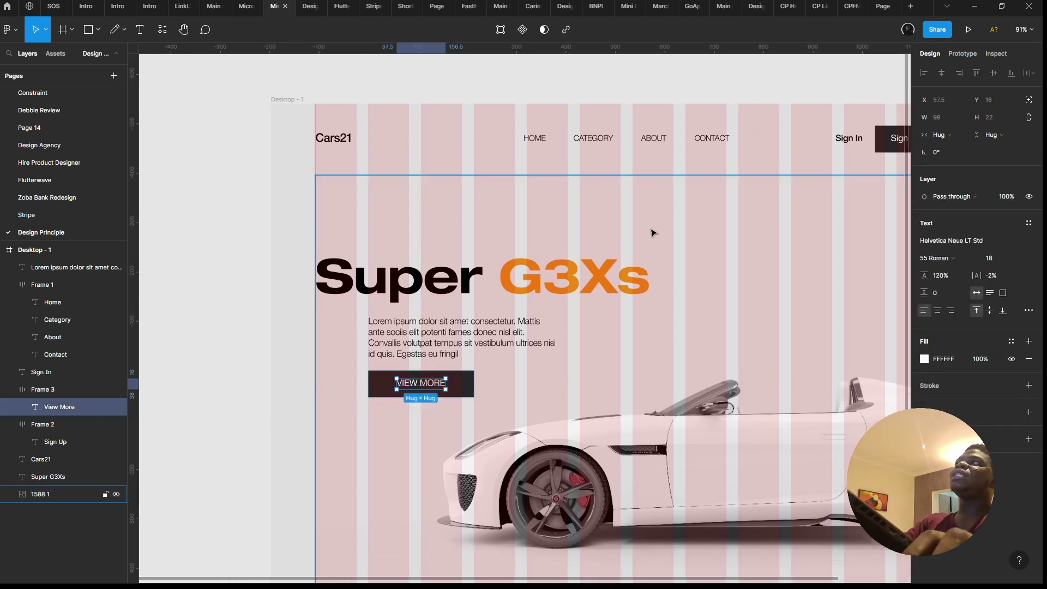
pyautogui.hotkey('ctrl', 'z')
pyautogui.hotkey('ctrl', 'z')
# Step: Review the landing page's layout against the column grid, from the Cars21 logo down to the car image
pyautogui.moveTo(549, 223); pyautogui.dragTo(378, 139)
pyautogui.click(285, 88)
pyautogui.rightClick(303, 84)
pyautogui.click(280, 129)
pyautogui.scroll(-3, 300, 155)
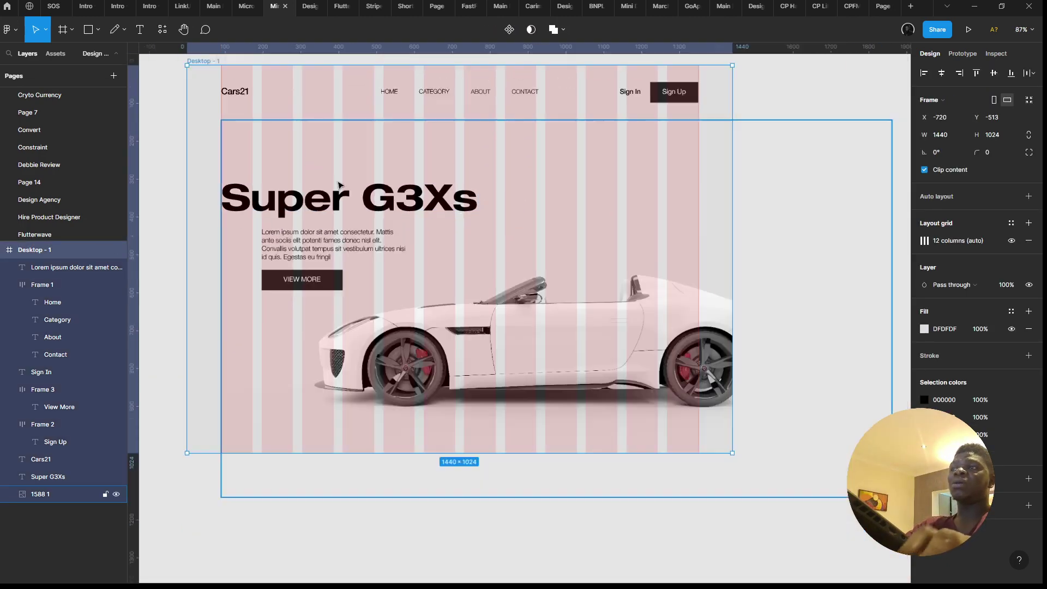
pyautogui.scroll(2, 305, 175)
pyautogui.scroll(5, 275, 170)
pyautogui.click(276, 178)
pyautogui.scroll(-2, 305, 153)
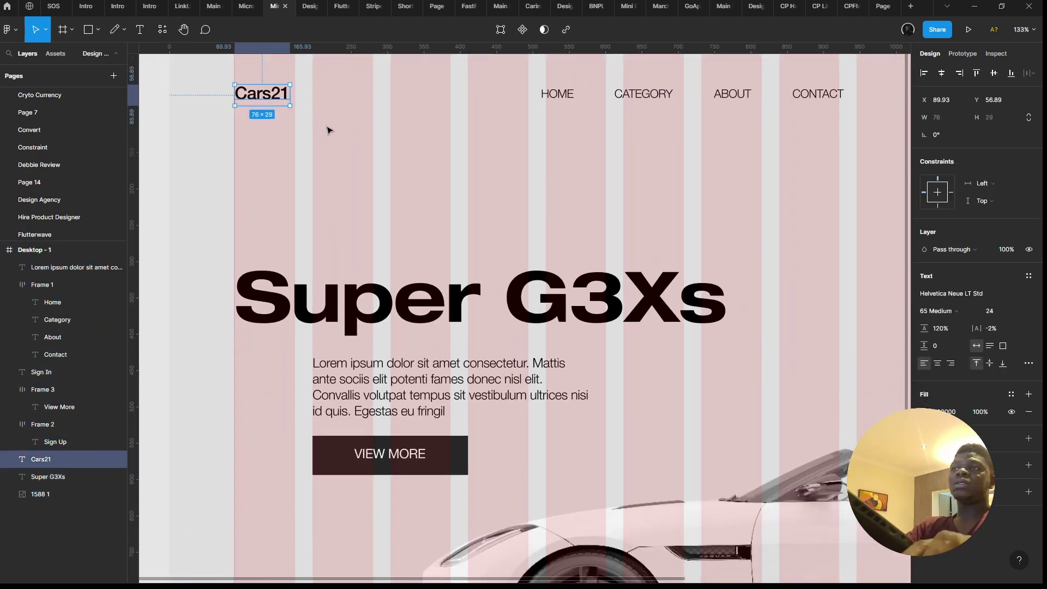
pyautogui.scroll(-3, 493, 234)
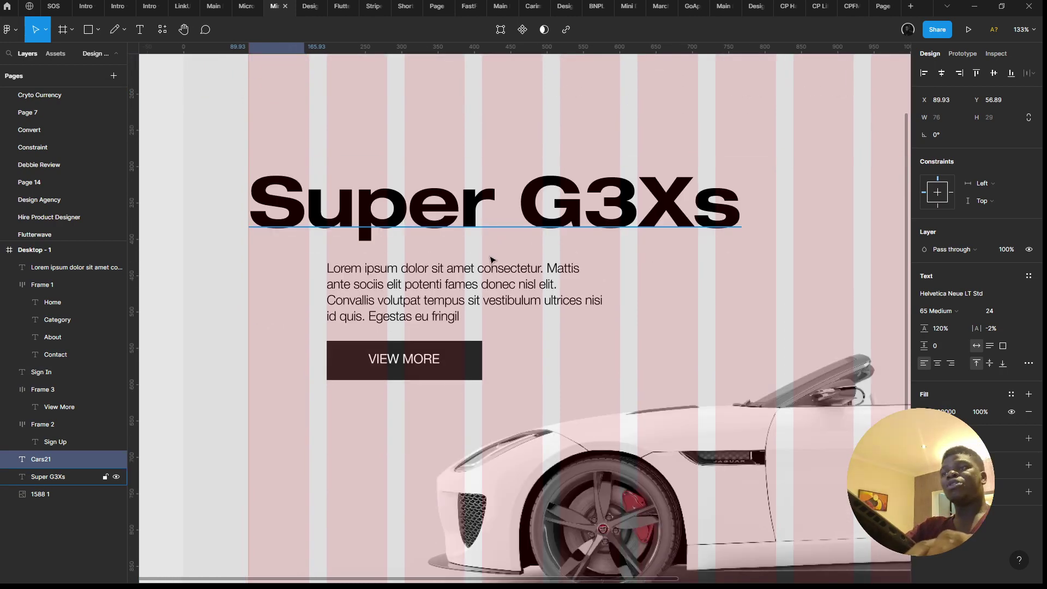
pyautogui.scroll(-3, 491, 262)
pyautogui.moveTo(510, 316); pyautogui.dragTo(467, 255)
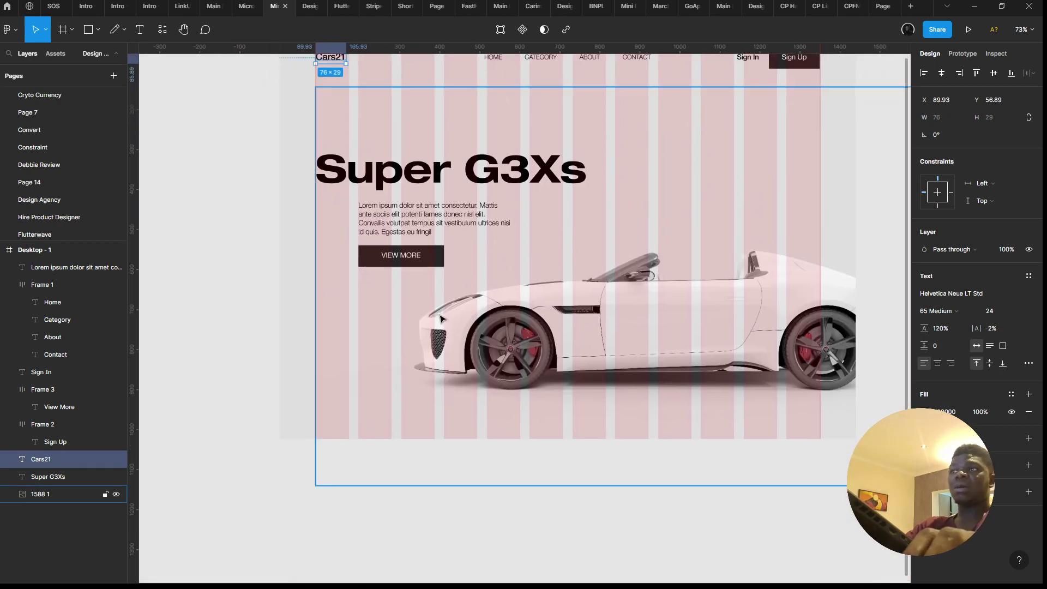
pyautogui.scroll(3, 443, 323)
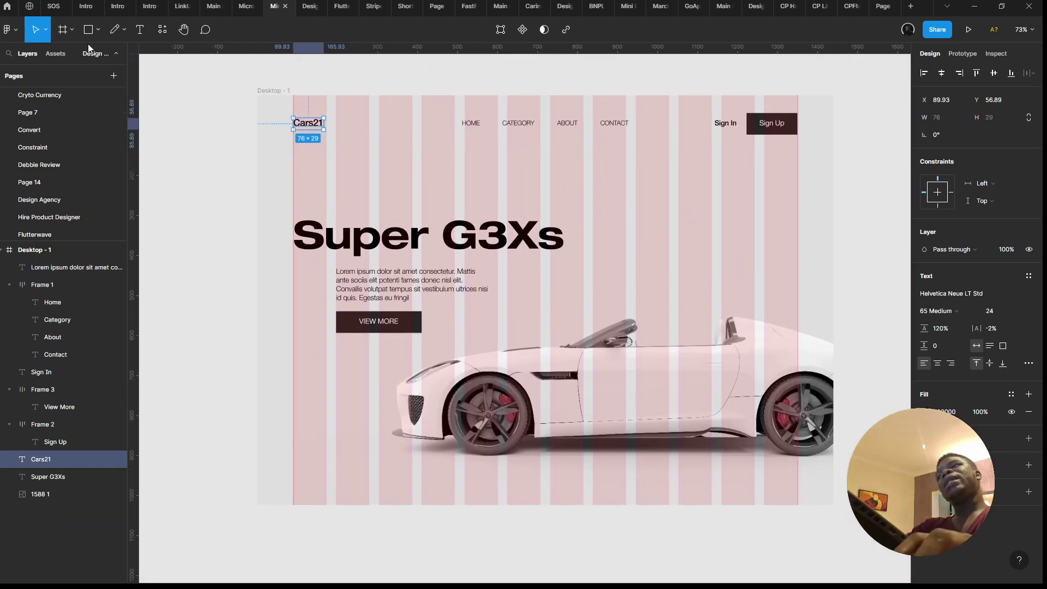
# Step: Draw a horizontal line about 1260 wide across the full column grid, below the car at about Y 945
pyautogui.click(99, 30)
pyautogui.click(101, 70)
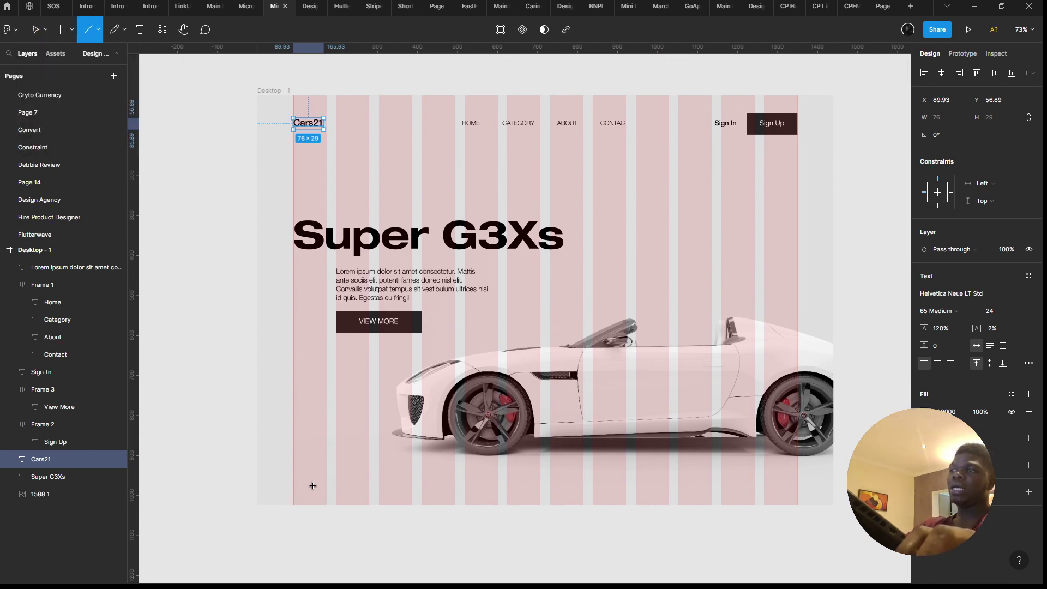
pyautogui.moveTo(294, 473); pyautogui.dragTo(797, 491)
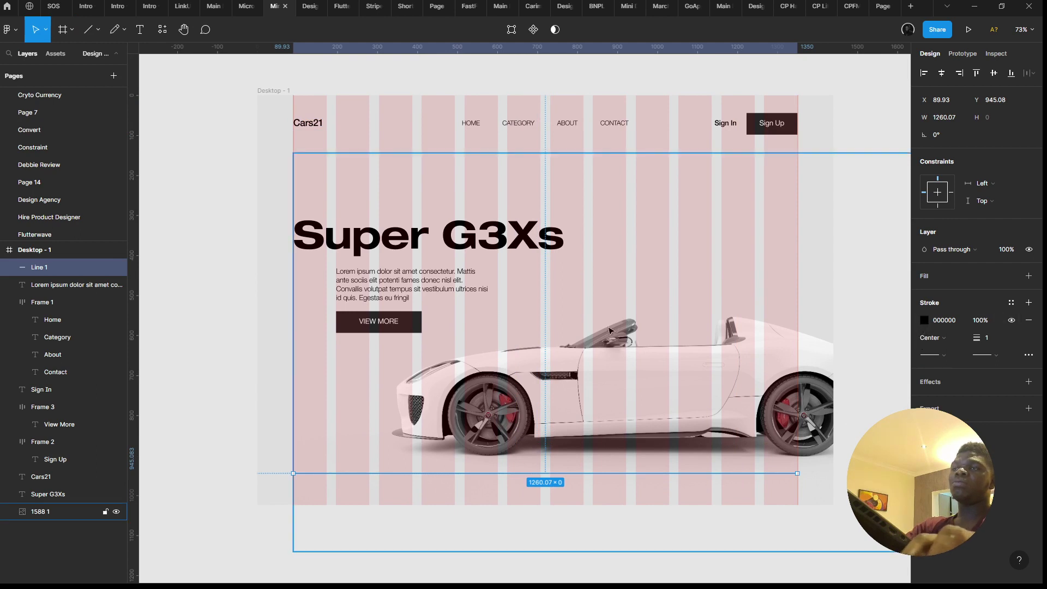
pyautogui.click(673, 431)
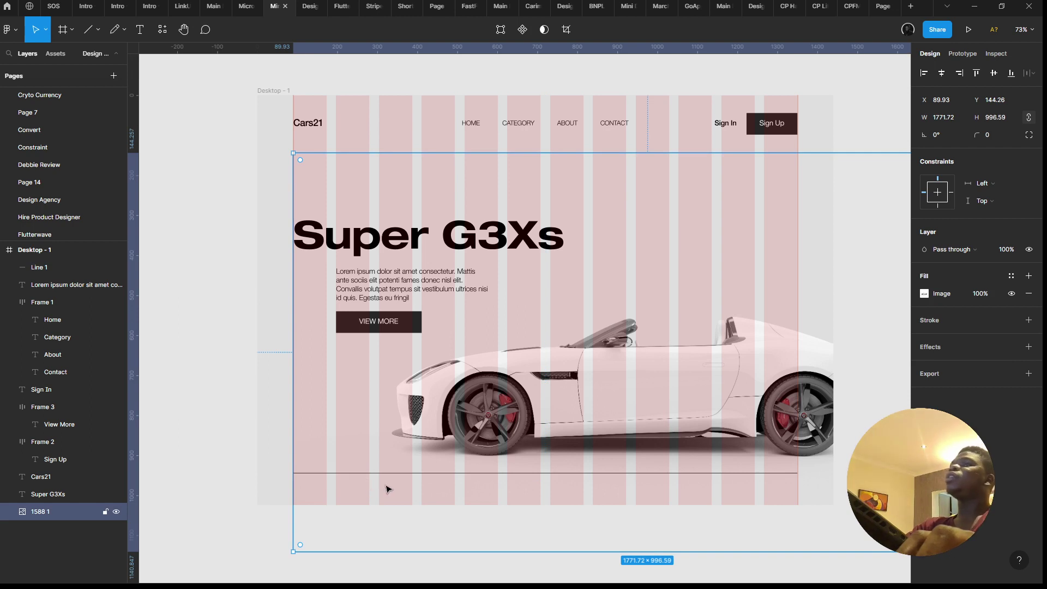
pyautogui.moveTo(380, 468); pyautogui.dragTo(380, 364)
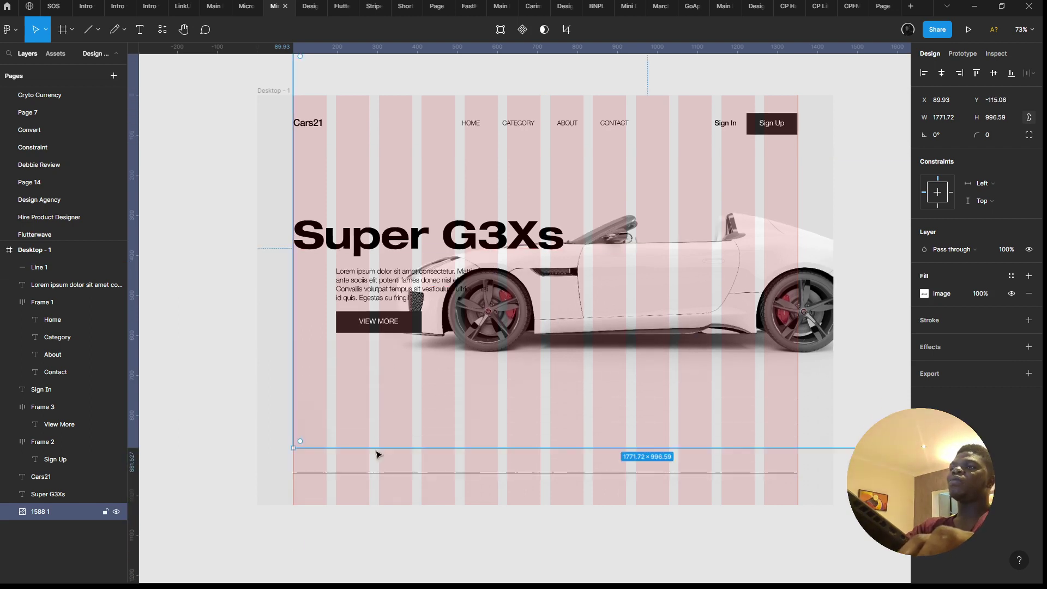
pyautogui.hotkey('ctrl', 'z')
# Step: Move the horizontal line directly beneath the navigation bar at about Y 108 and change its stroke color to C4C4C4
pyautogui.click(332, 473)
pyautogui.moveTo(334, 473); pyautogui.dragTo(343, 141)
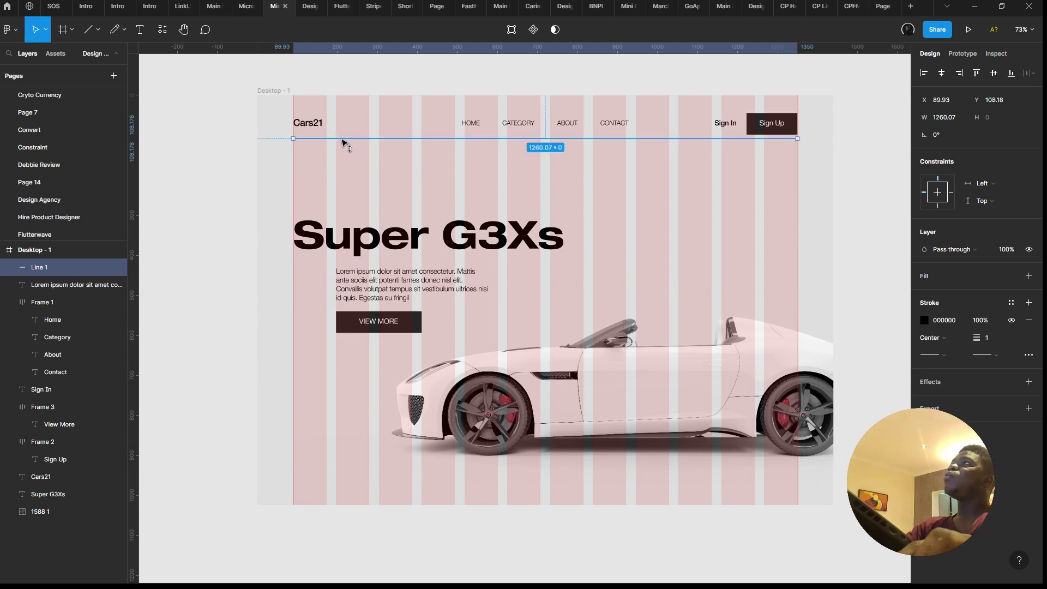
pyautogui.click(928, 322)
pyautogui.moveTo(788, 434)
pyautogui.mouseDown()
pyautogui.moveTo(693, 395)
pyautogui.moveTo(661, 361)
pyautogui.mouseUp()
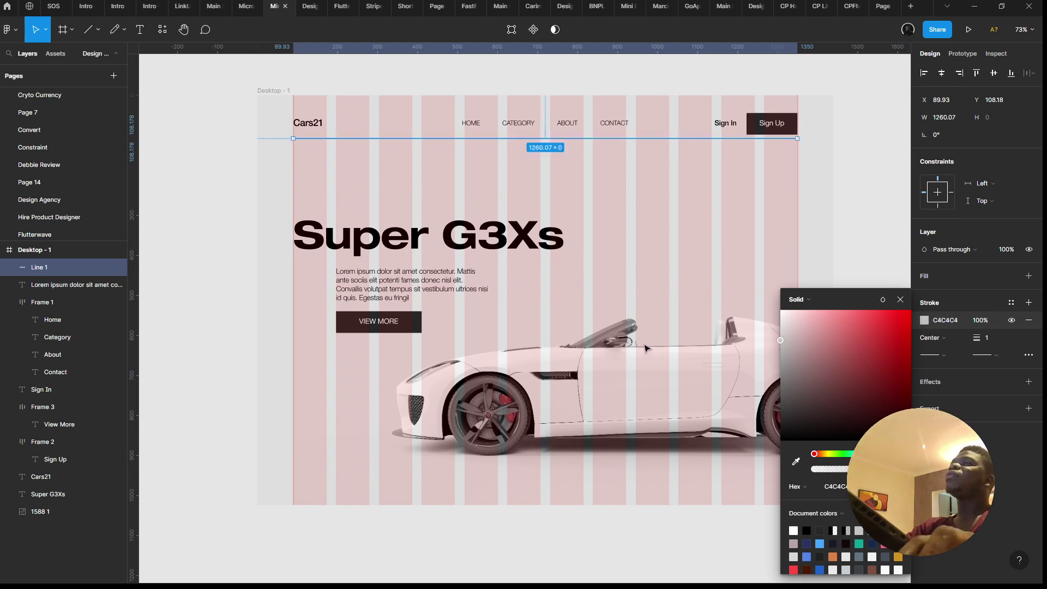
pyautogui.click(778, 169)
pyautogui.click(815, 108)
pyautogui.moveTo(818, 110); pyautogui.dragTo(826, 171)
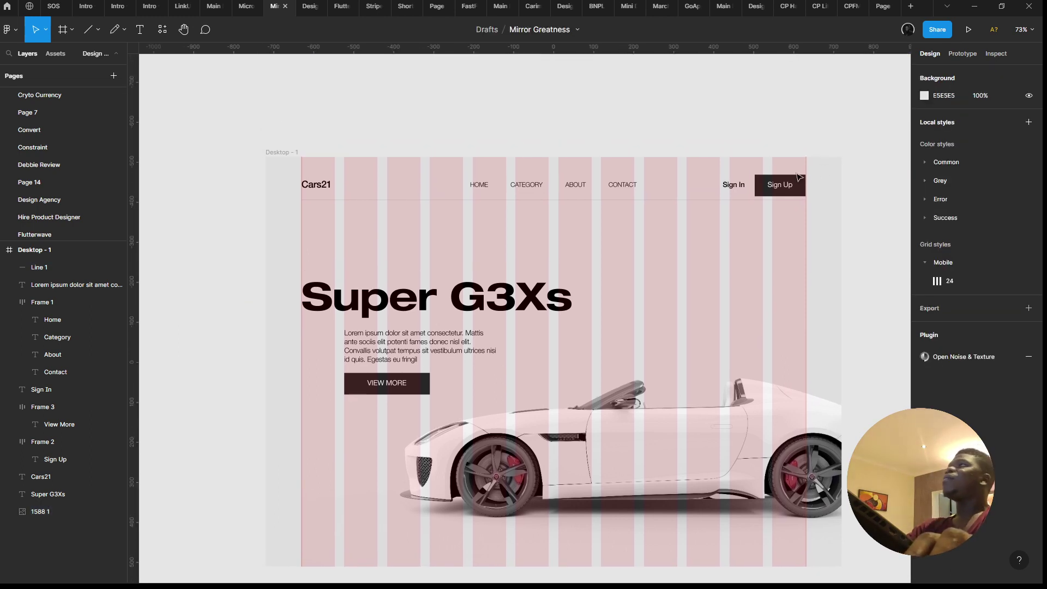
# Step: Copy "G3Xs" from the main heading and place it as separate text above the heading at about X 257, Y 157
pyautogui.click(591, 264)
pyautogui.click(491, 307)
pyautogui.moveTo(490, 312); pyautogui.dragTo(645, 189)
pyautogui.hotkey('ctrl', 'c')
pyautogui.doubleClick(423, 199)
pyautogui.press('Escape')
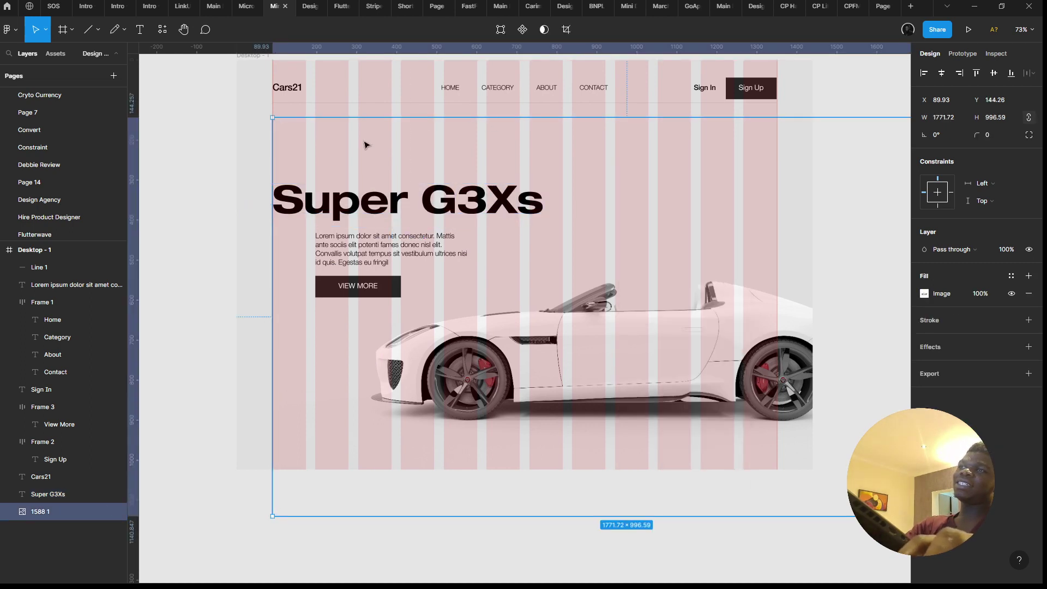
pyautogui.click(221, 221)
pyautogui.rightClick(295, 137)
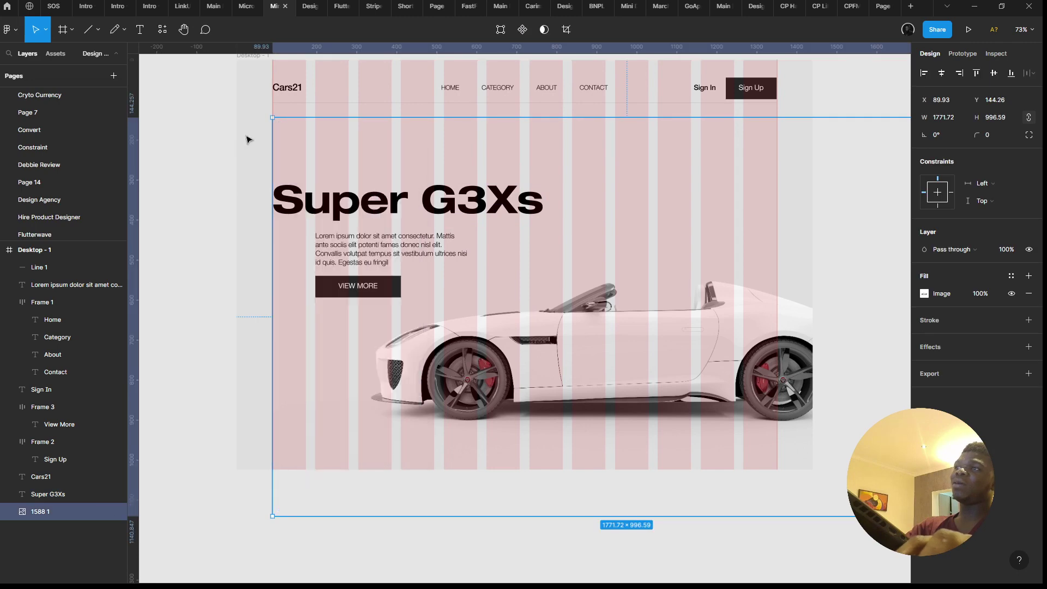
pyautogui.rightClick(237, 132)
pyautogui.hotkey('ctrl', 'v')
pyautogui.moveTo(327, 206); pyautogui.dragTo(394, 145)
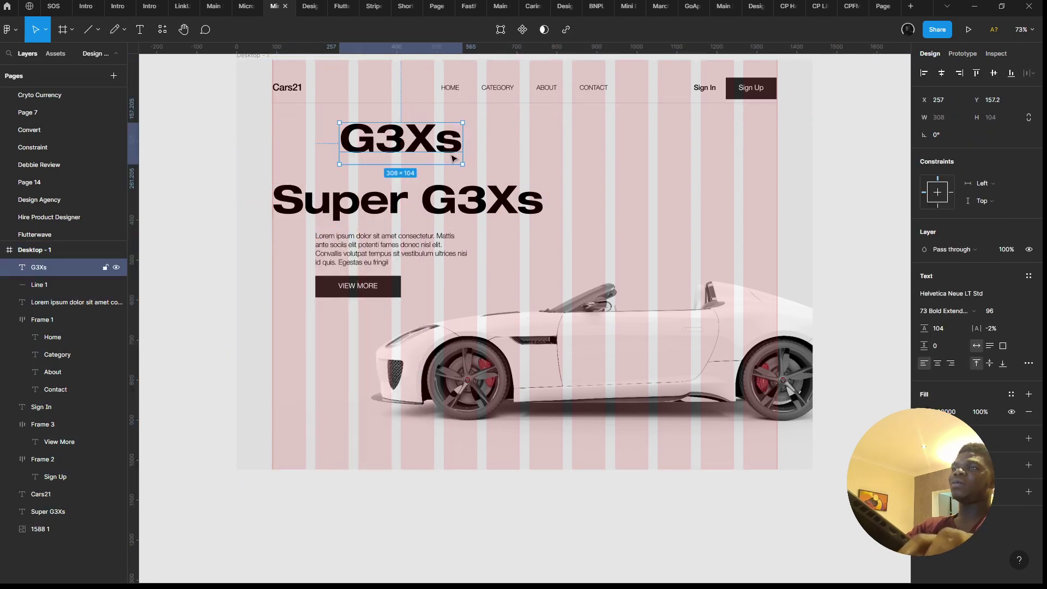
# Step: Flatten the separate "G3Xs" text into a vector shape and enlarge it to about 2278 × 548
pyautogui.rightClick(394, 145)
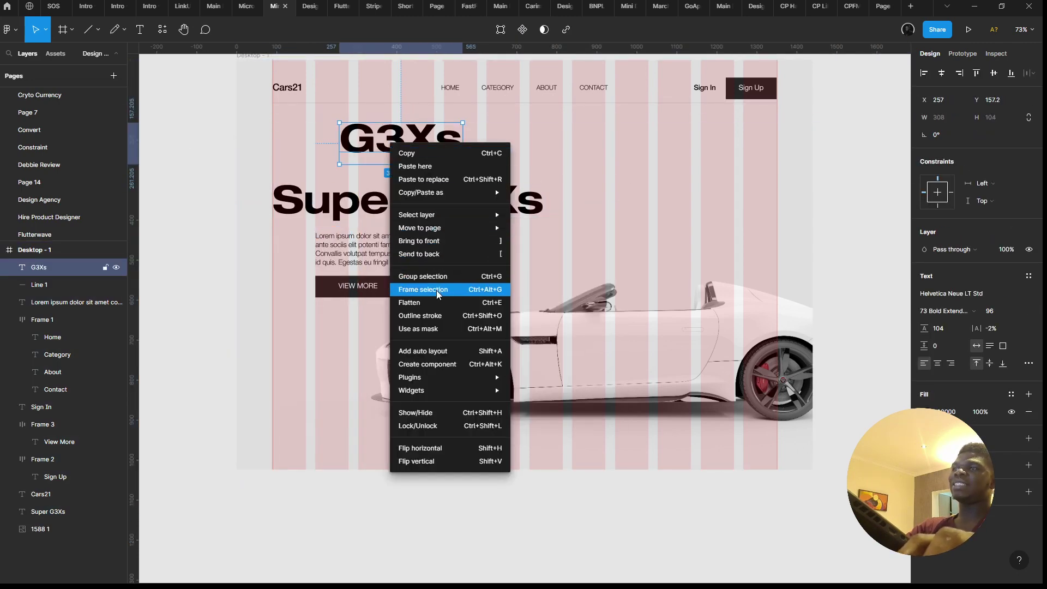
pyautogui.click(425, 302)
pyautogui.moveTo(459, 151); pyautogui.dragTo(727, 340)
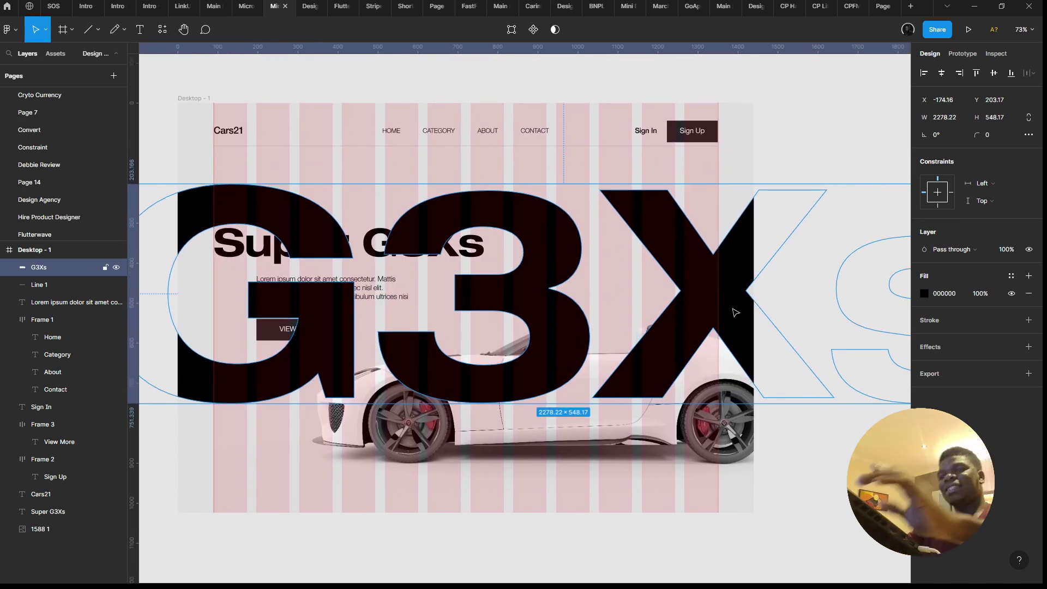
# Step: Send the "G3Xs" shape behind the car, scale it to about 858 × 207 and position it at about X 536, Y 512
pyautogui.press('[')
pyautogui.press('alt')
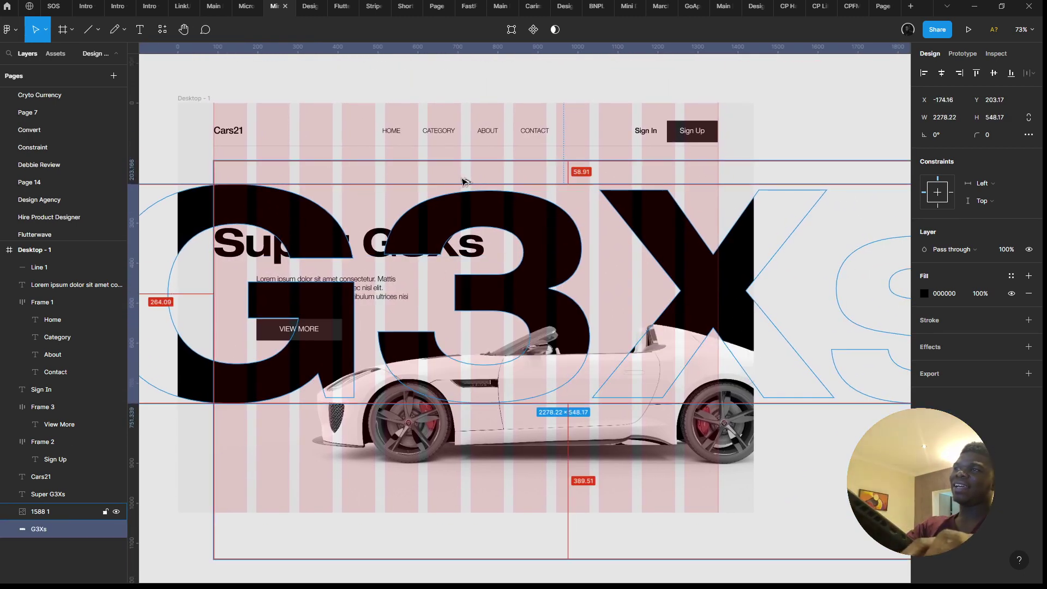
pyautogui.moveTo(466, 184); pyautogui.dragTo(499, 253)
pyautogui.moveTo(568, 295); pyautogui.dragTo(574, 354)
pyautogui.scroll(2, 575, 398)
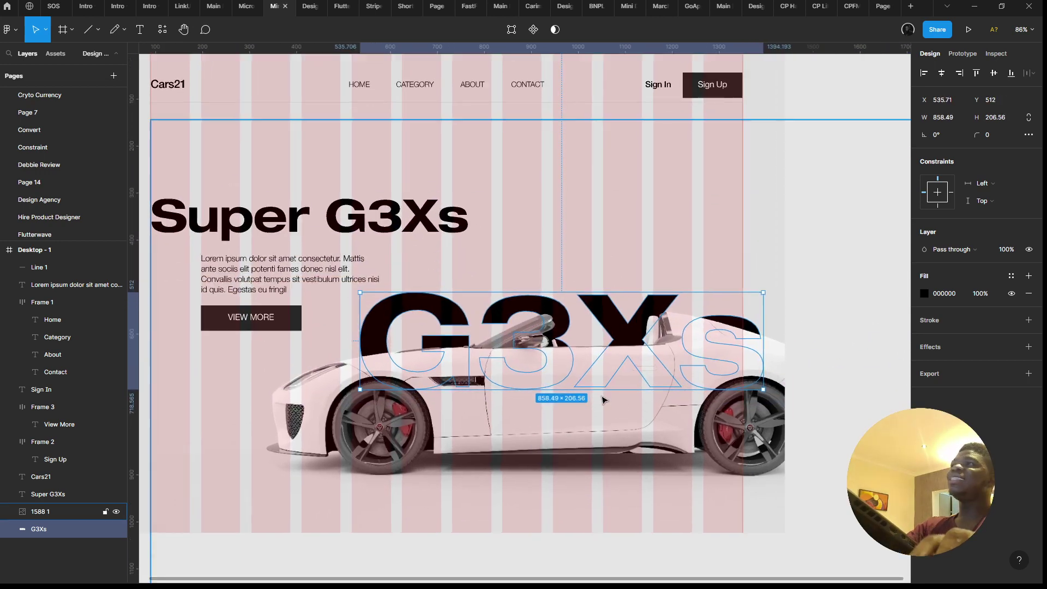
# Step: Move the car image and the "G3Xs" shape down together, to about Y 195 for the car and Y 528 for the shape
pyautogui.hotkey('ctrl', 'z')
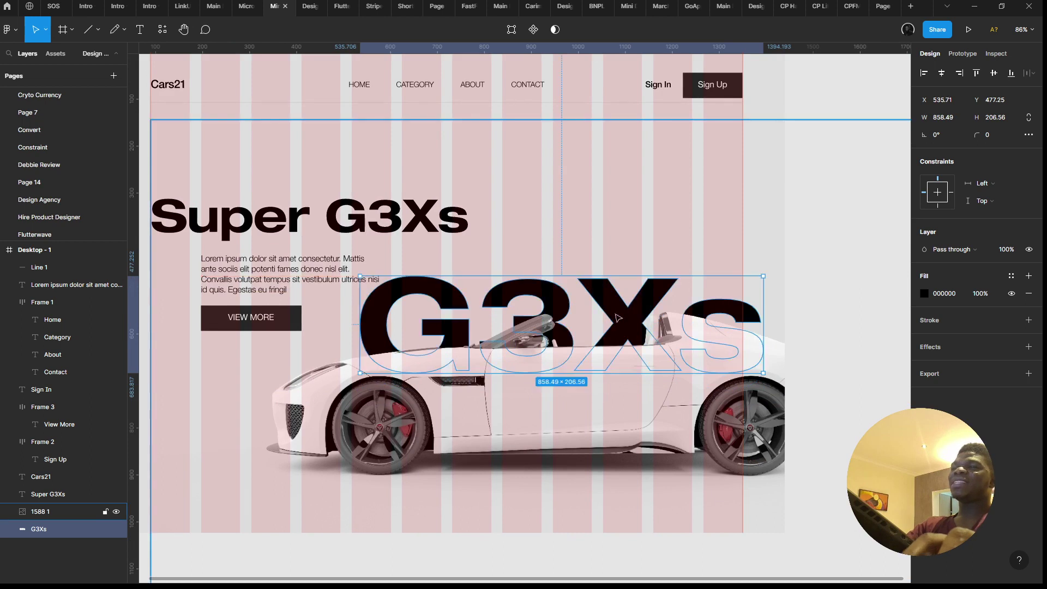
pyautogui.keyDown('shift'); pyautogui.click(641, 402); pyautogui.keyUp('shift')
pyautogui.moveTo(638, 399); pyautogui.dragTo(640, 422)
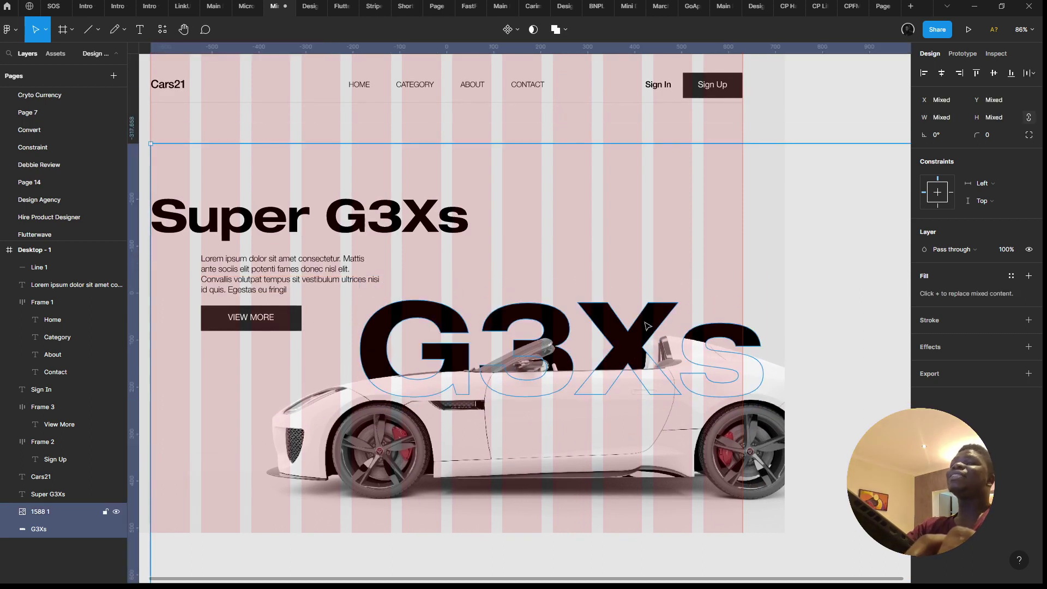
pyautogui.click(648, 318)
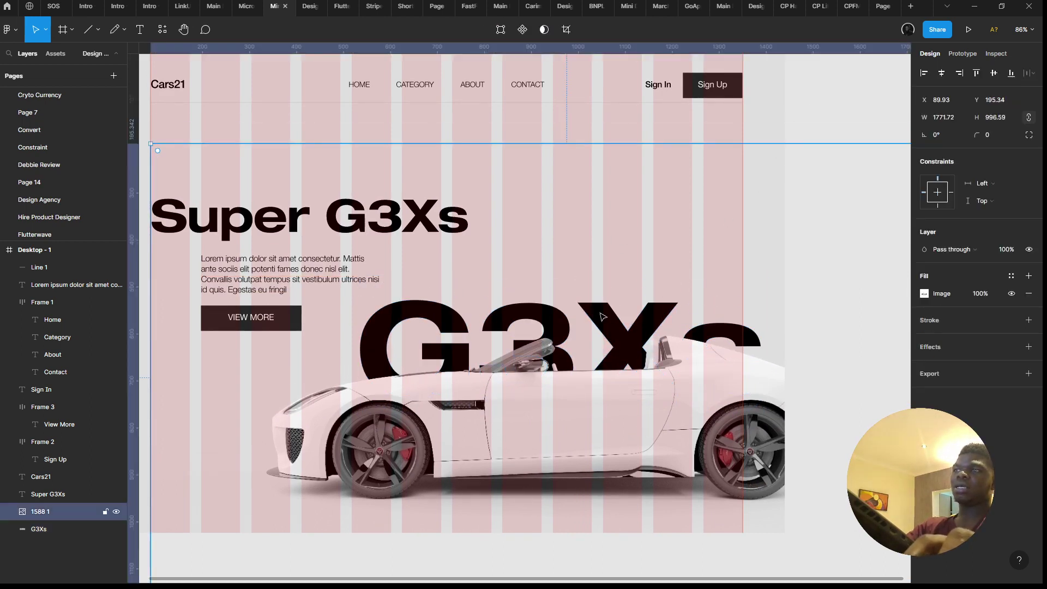
# Step: Change the fill color of the "G3Xs" shape behind the car to light grey CBCBCB
pyautogui.click(62, 530)
pyautogui.click(925, 295)
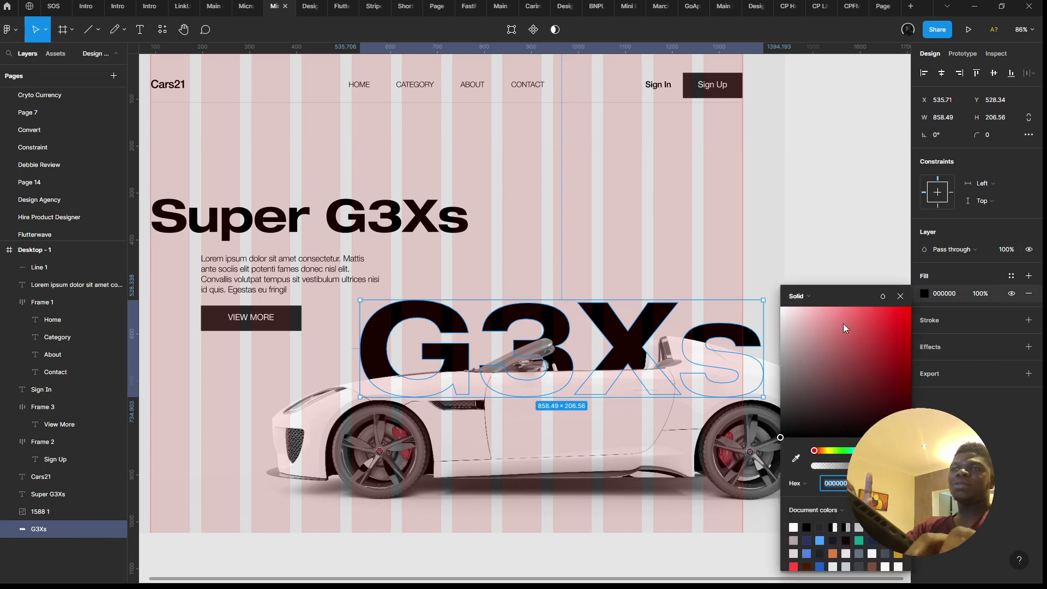
pyautogui.moveTo(846, 328); pyautogui.dragTo(677, 338)
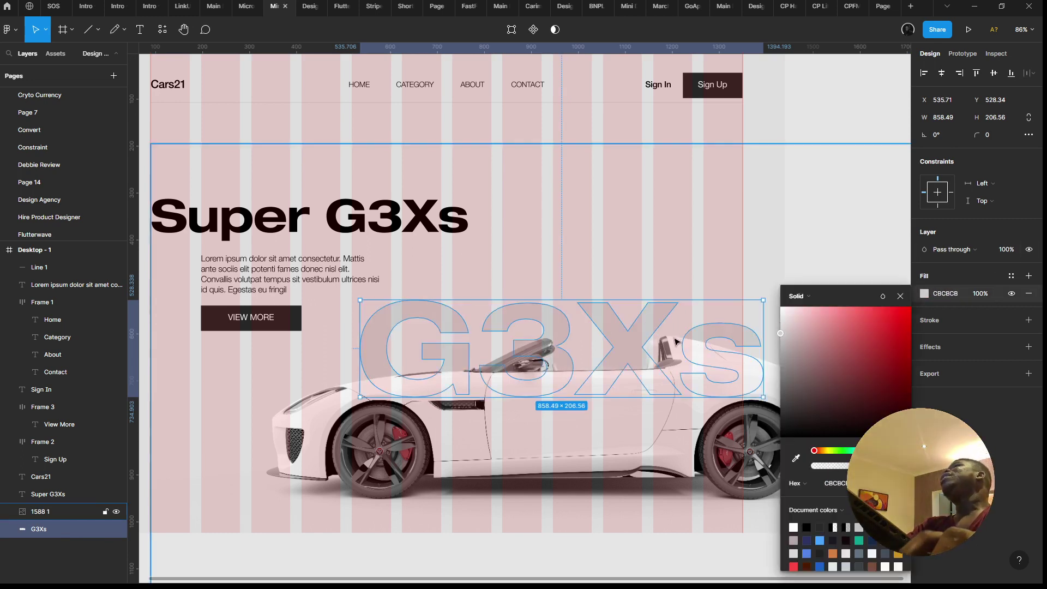
# Step: Enlarge the grey "G3Xs" shape proportionally about its horizontal center to about 1308 × 315, keeping its upper edge in place
pyautogui.moveTo(641, 305); pyautogui.dragTo(621, 244)
pyautogui.keyDown('ctrl'); pyautogui.scroll(-3, 672, 358); pyautogui.keyUp('ctrl')
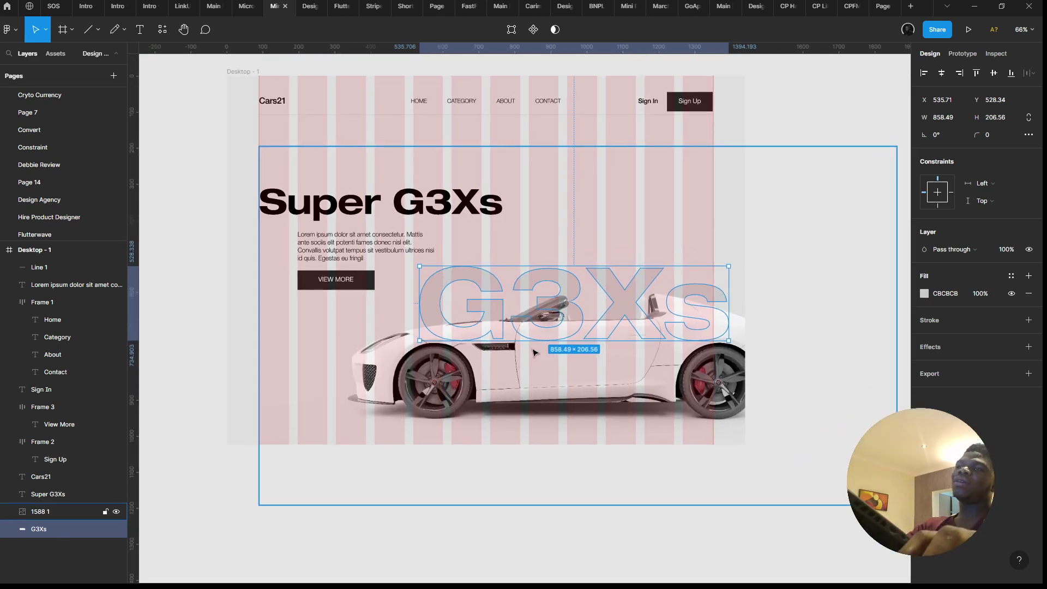
pyautogui.moveTo(574, 340); pyautogui.dragTo(549, 390)
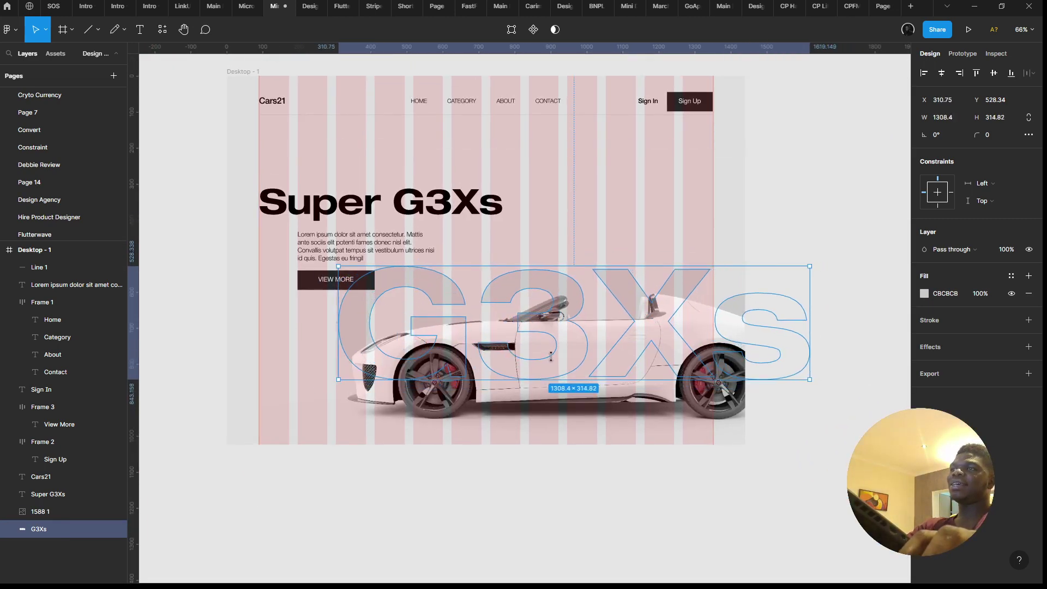
pyautogui.click(731, 177)
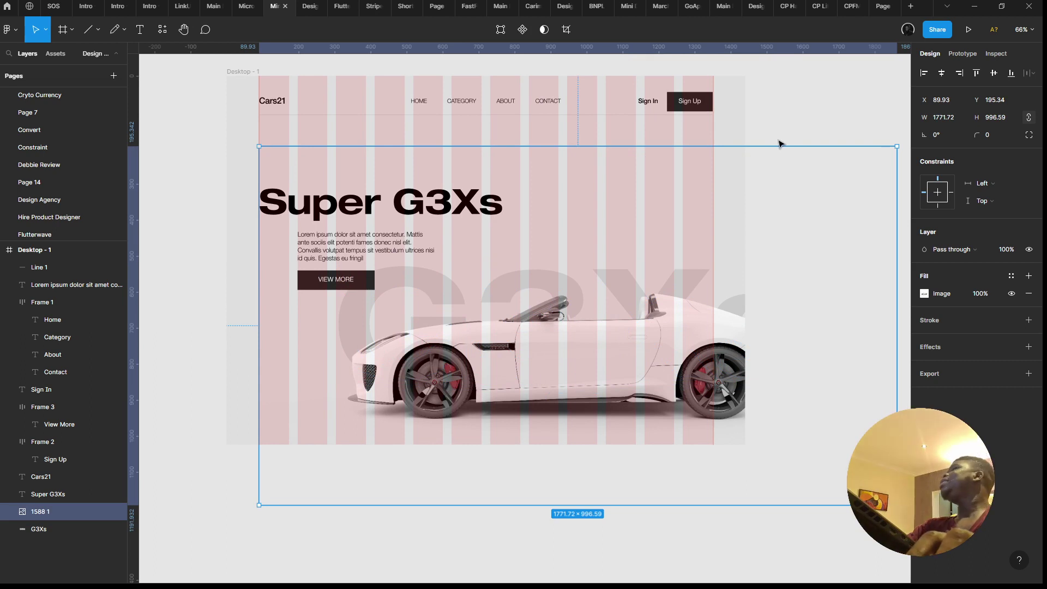
pyautogui.moveTo(720, 406); pyautogui.dragTo(574, 479)
pyautogui.hotkey('ctrl', 'z')
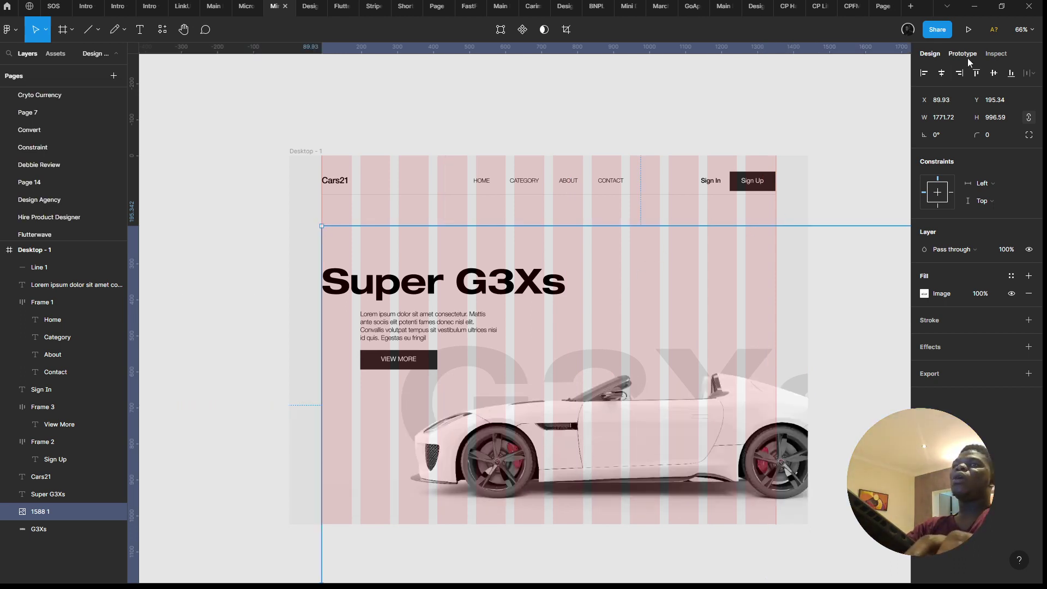
# Step: Preview the landing page in presentation mode and examine the layout with the oversized background lettering
pyautogui.click(968, 29)
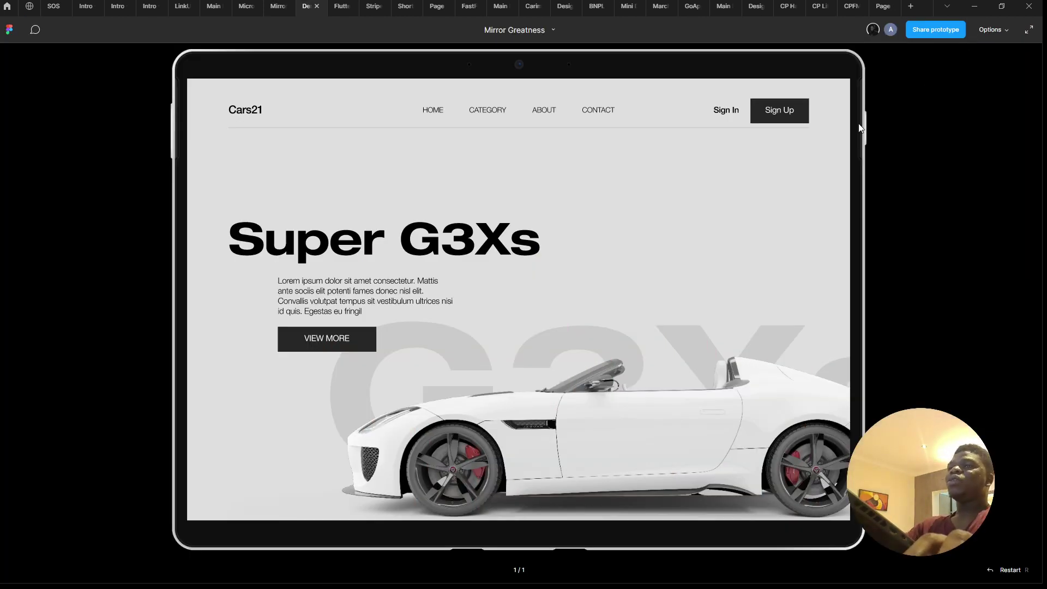
pyautogui.click(277, 3)
pyautogui.click(304, 6)
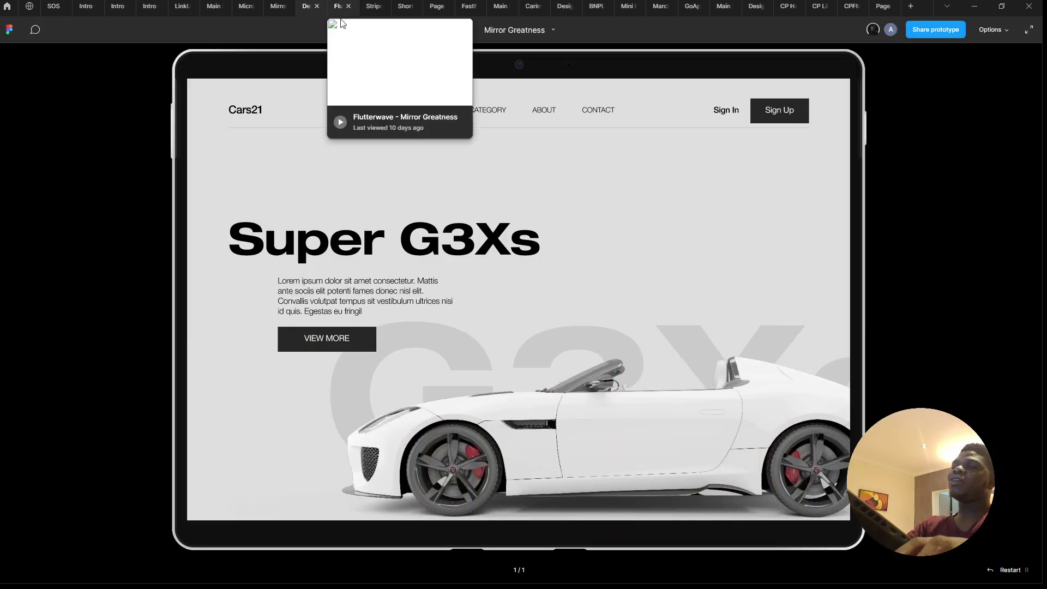